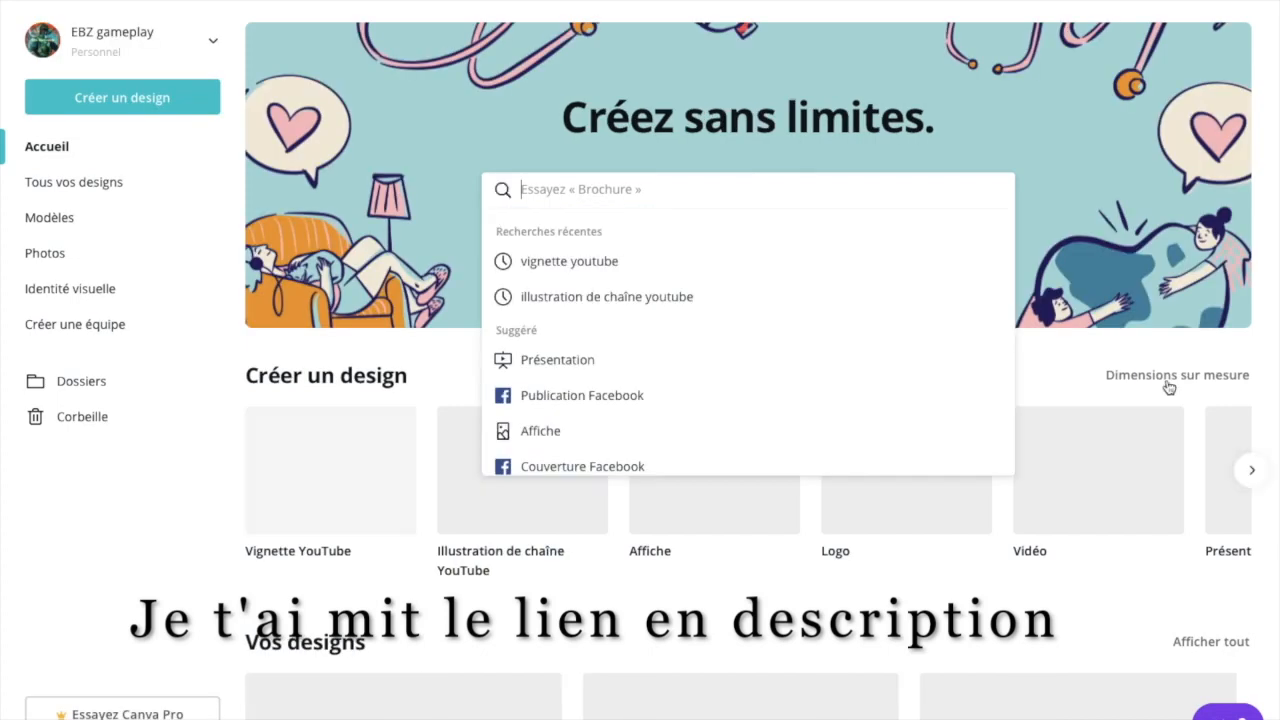
Search for the "youtube" formats, choose Vignette YouTube and start a blank design from it
{"action": "type", "text": "youtube"}
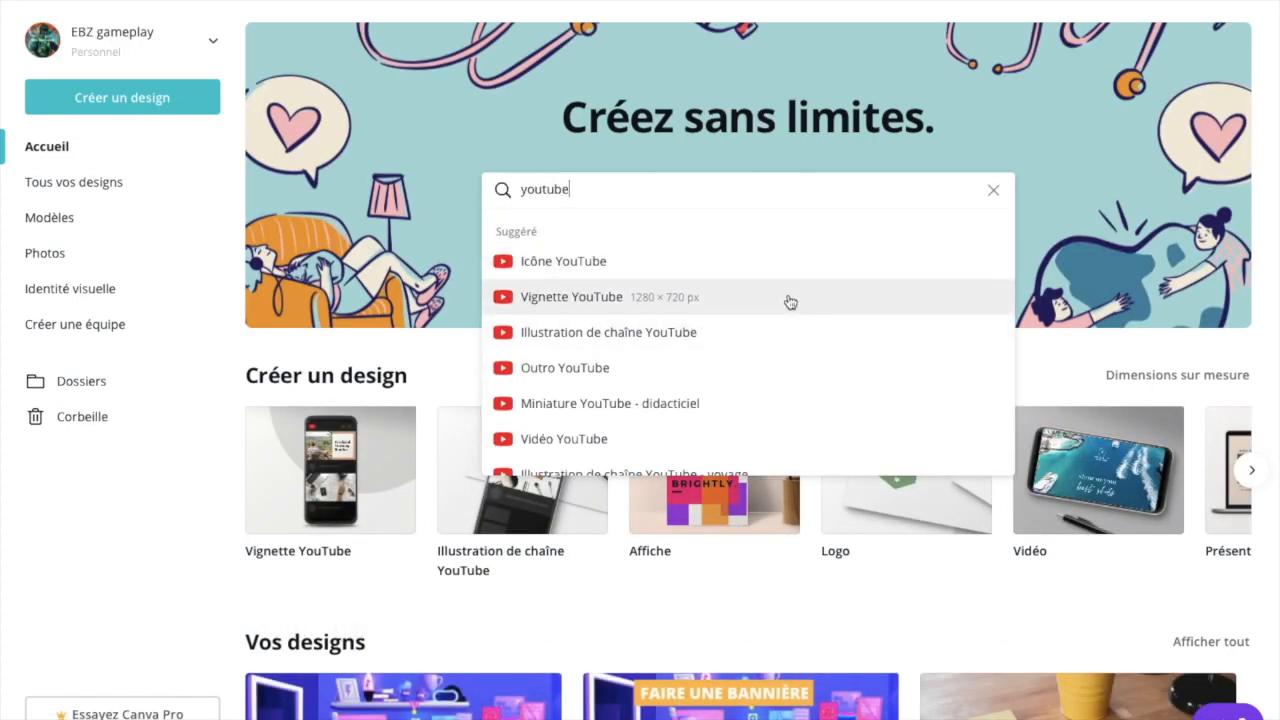
{"action": "left_click", "coordinate": [789, 301]}
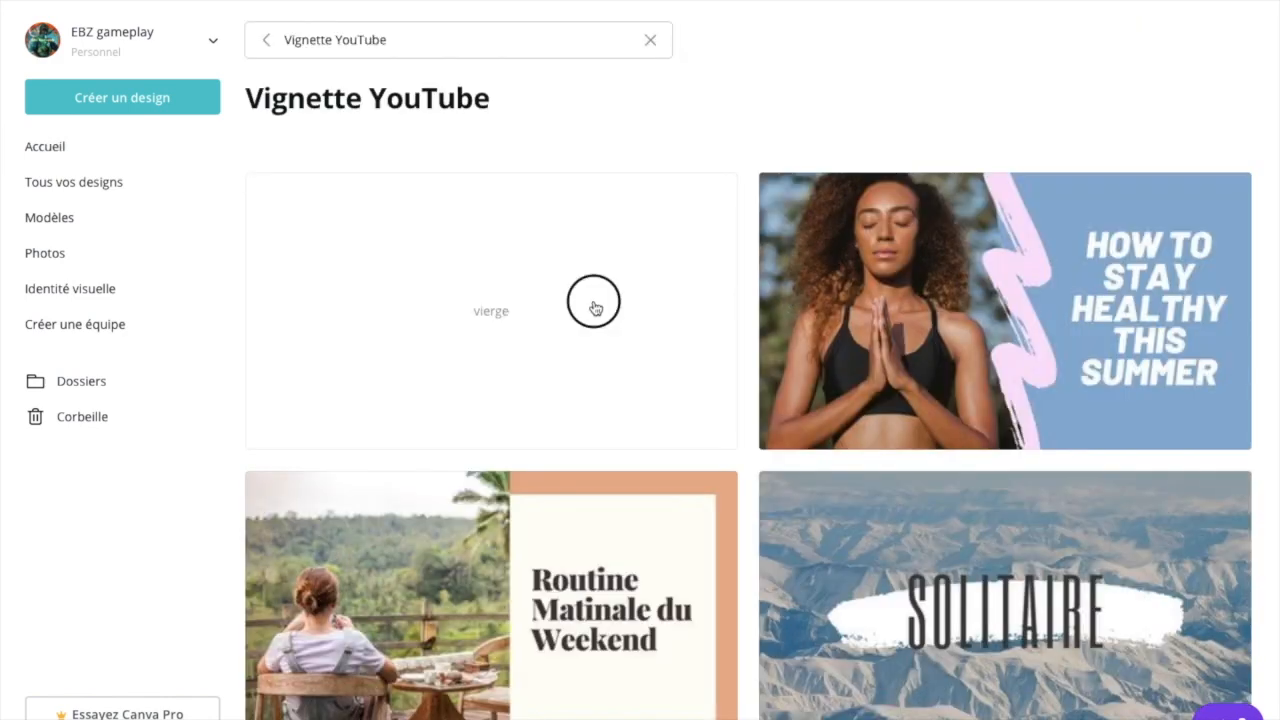
{"action": "left_click", "coordinate": [594, 307]}
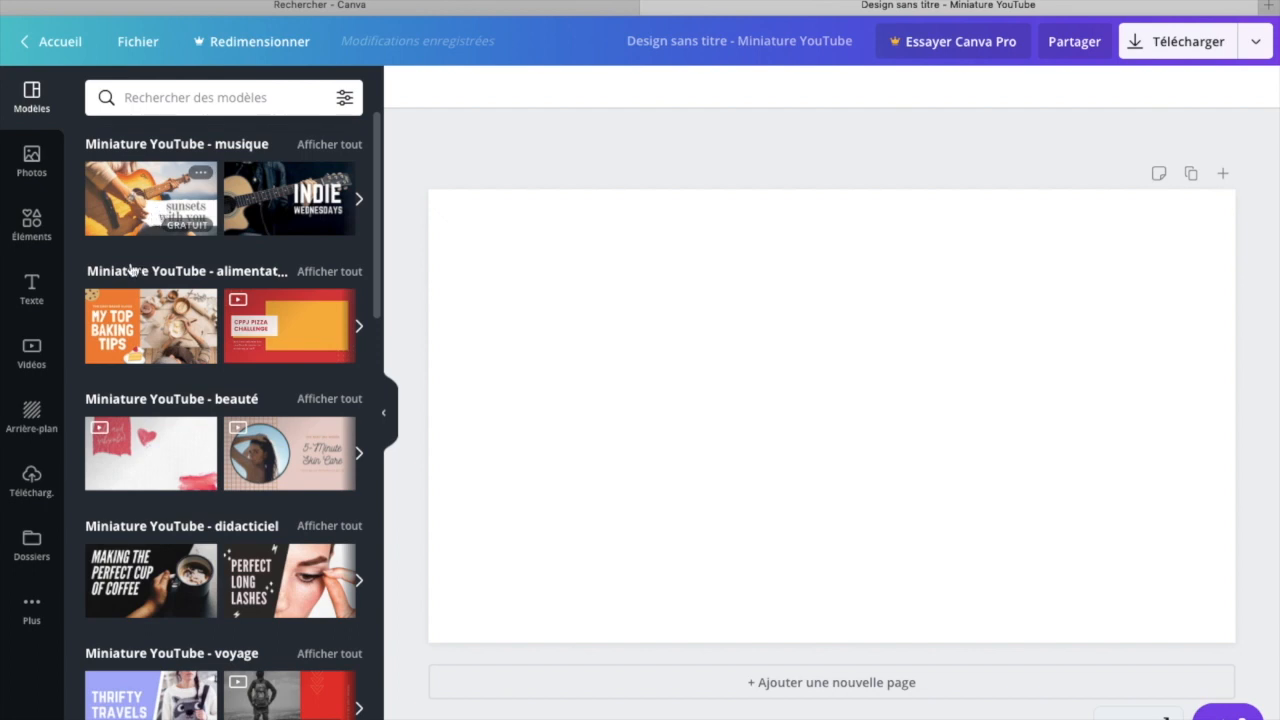
Apply the DJ RYTHMO template with the black-and-white turntable photo to the blank thumbnail
{"action": "scroll", "coordinate": [131, 270], "scroll_direction": "down", "scroll_amount": 10}
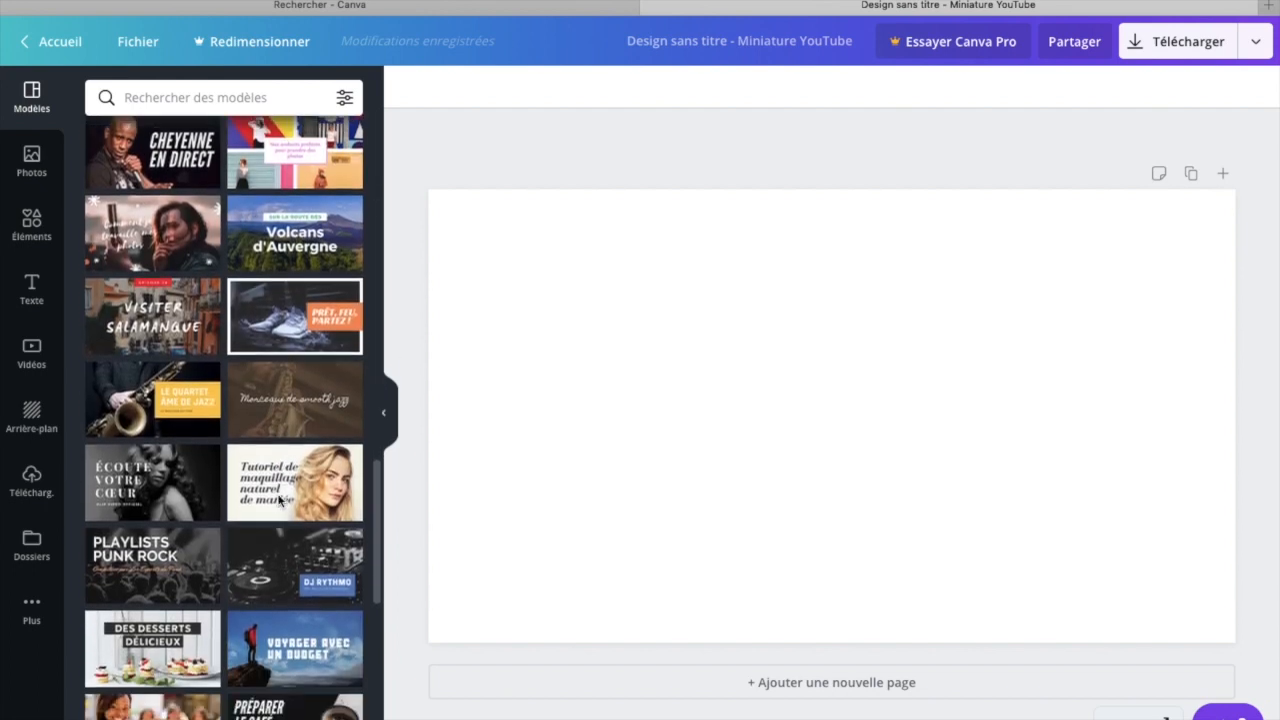
{"action": "scroll", "coordinate": [280, 502], "scroll_direction": "down", "scroll_amount": 1}
{"action": "left_click", "coordinate": [280, 531]}
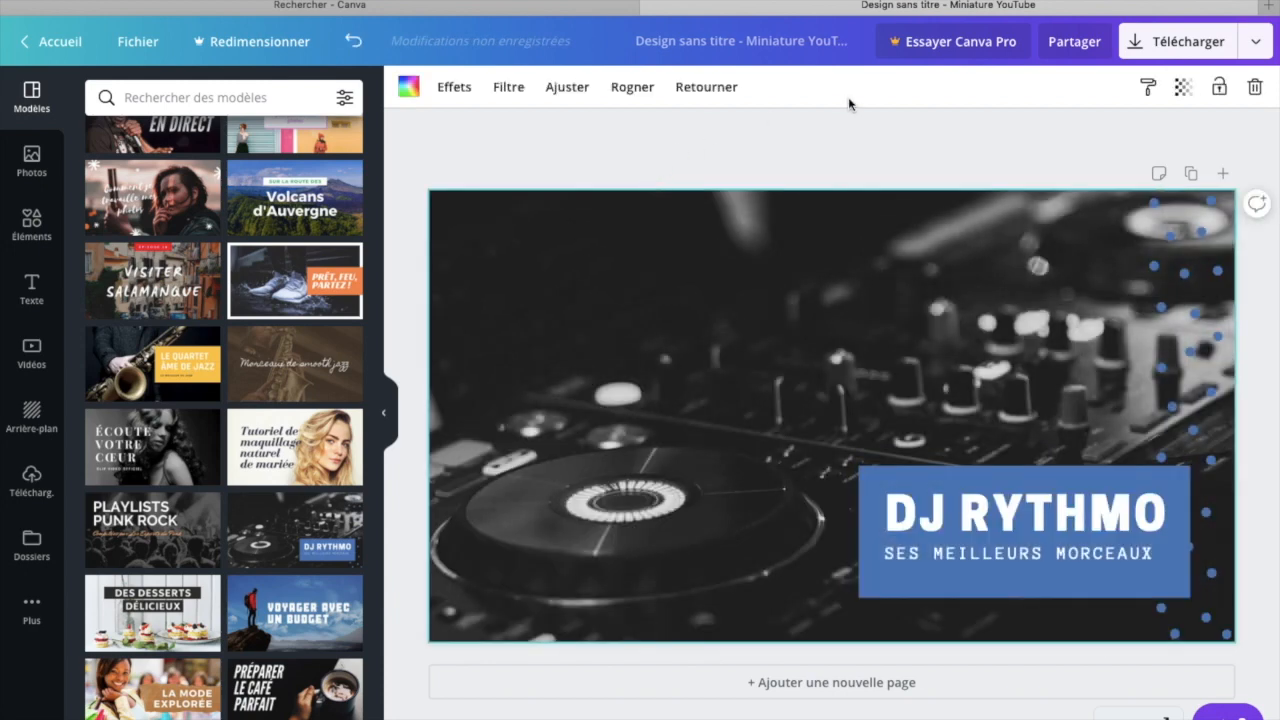
{"action": "left_click", "coordinate": [794, 136]}
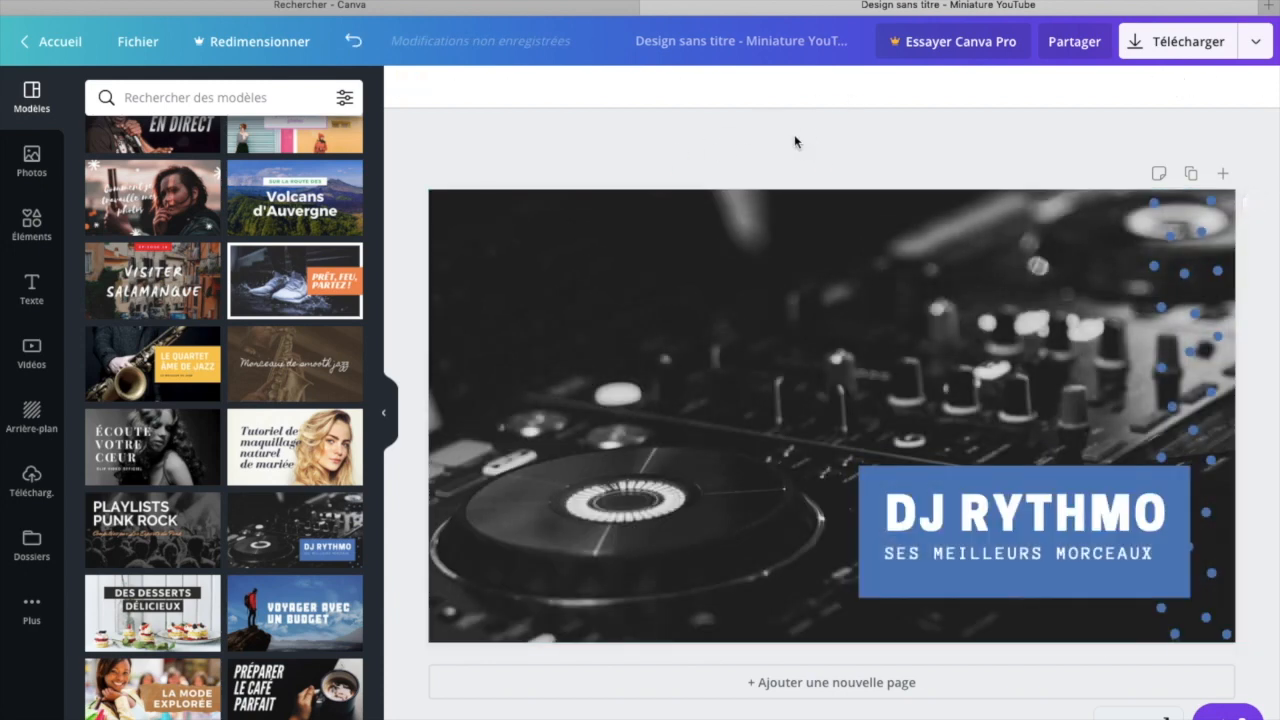
Widen the blue title block and move it toward the middle of the thumbnail
{"action": "left_click", "coordinate": [1003, 550]}
{"action": "left_click_drag", "start_coordinate": [763, 527], "coordinate": [650, 524]}
{"action": "left_click", "coordinate": [963, 553]}
{"action": "left_click_drag", "start_coordinate": [963, 553], "coordinate": [889, 511]}
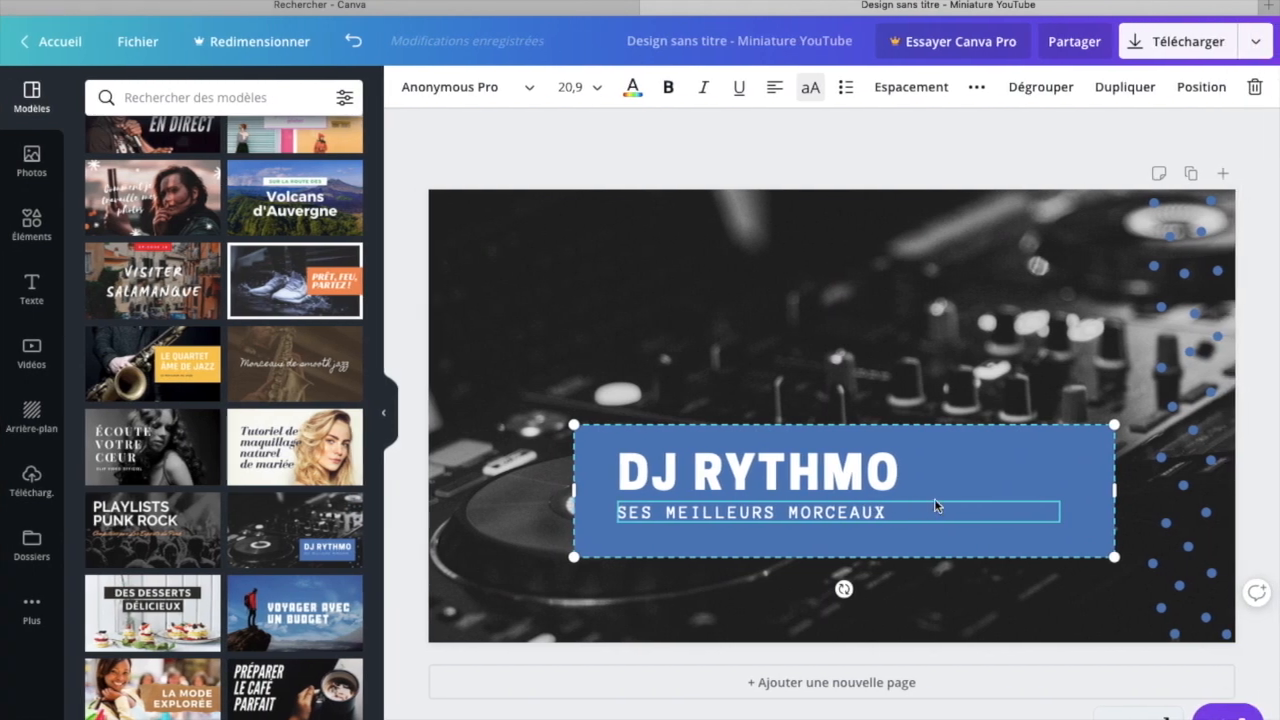
Remove the subtitle from the blue block and replace the DJ RYTHMO heading with "MUSIQUE REMIX"
{"action": "right_click", "coordinate": [934, 499]}
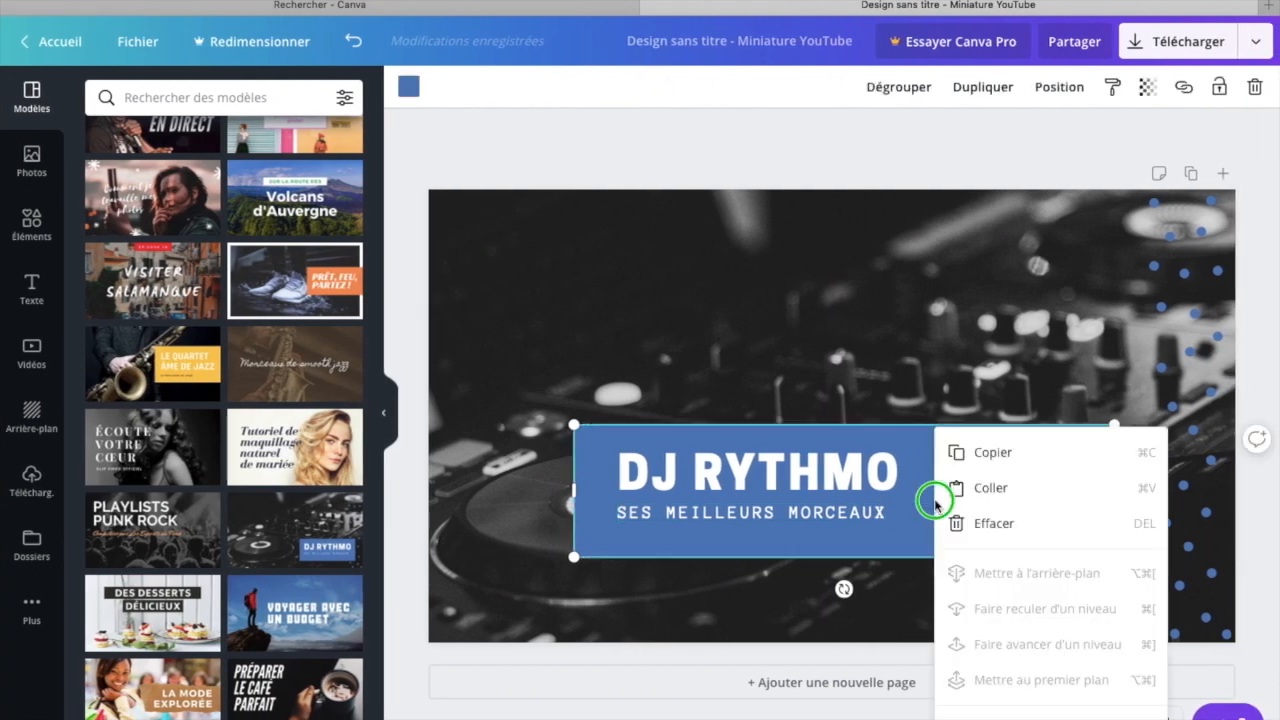
{"action": "left_click", "coordinate": [958, 523]}
{"action": "key", "text": "BackSpace"}
{"action": "key", "text": "BackSpace"}
{"action": "key", "text": "BackSpace"}
{"action": "key", "text": "BackSpace"}
{"action": "key", "text": "BackSpace"}
{"action": "key", "text": "BackSpace"}
{"action": "key", "text": "BackSpace"}
{"action": "key", "text": "BackSpace"}
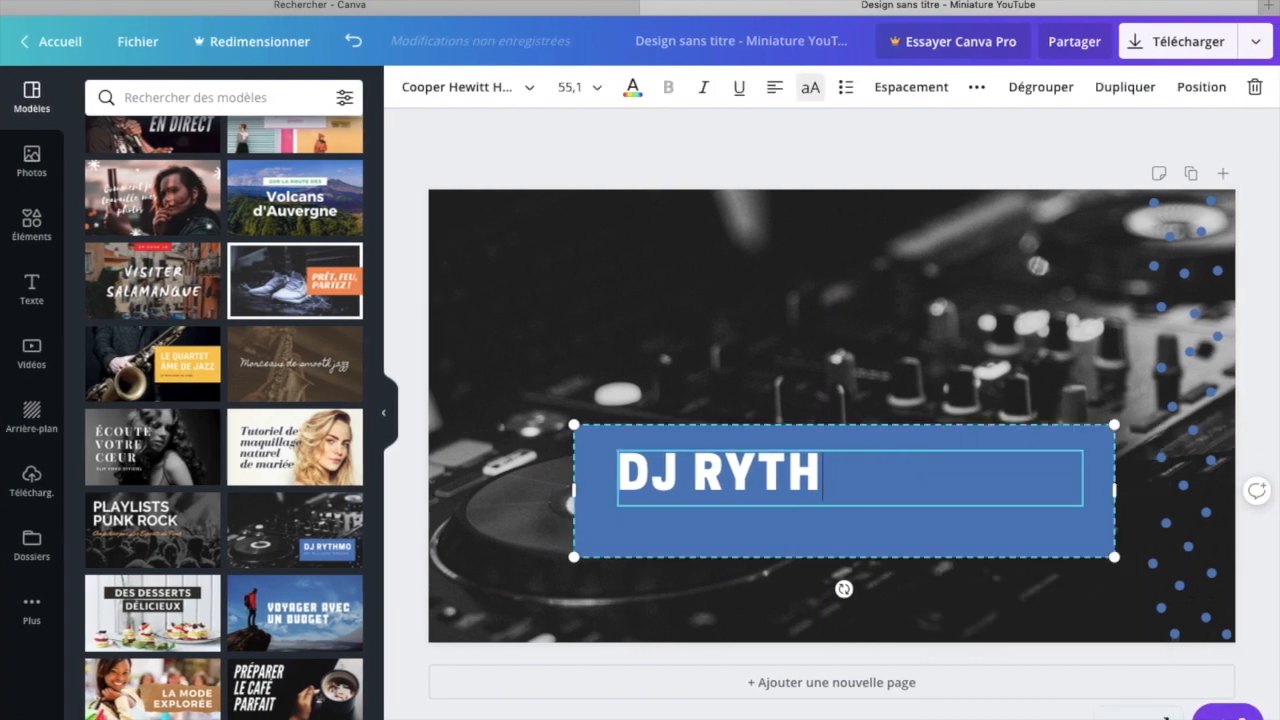
{"action": "type", "text": "MUS"}
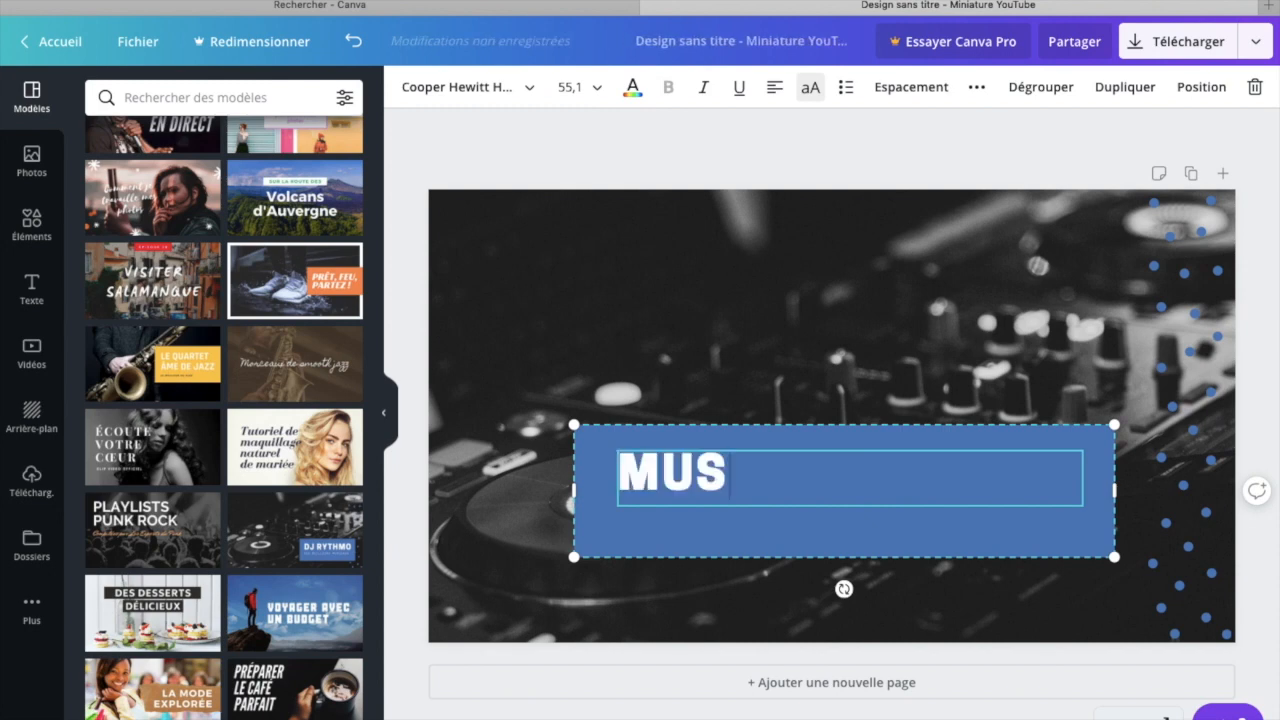
{"action": "type", "text": "IQUE"}
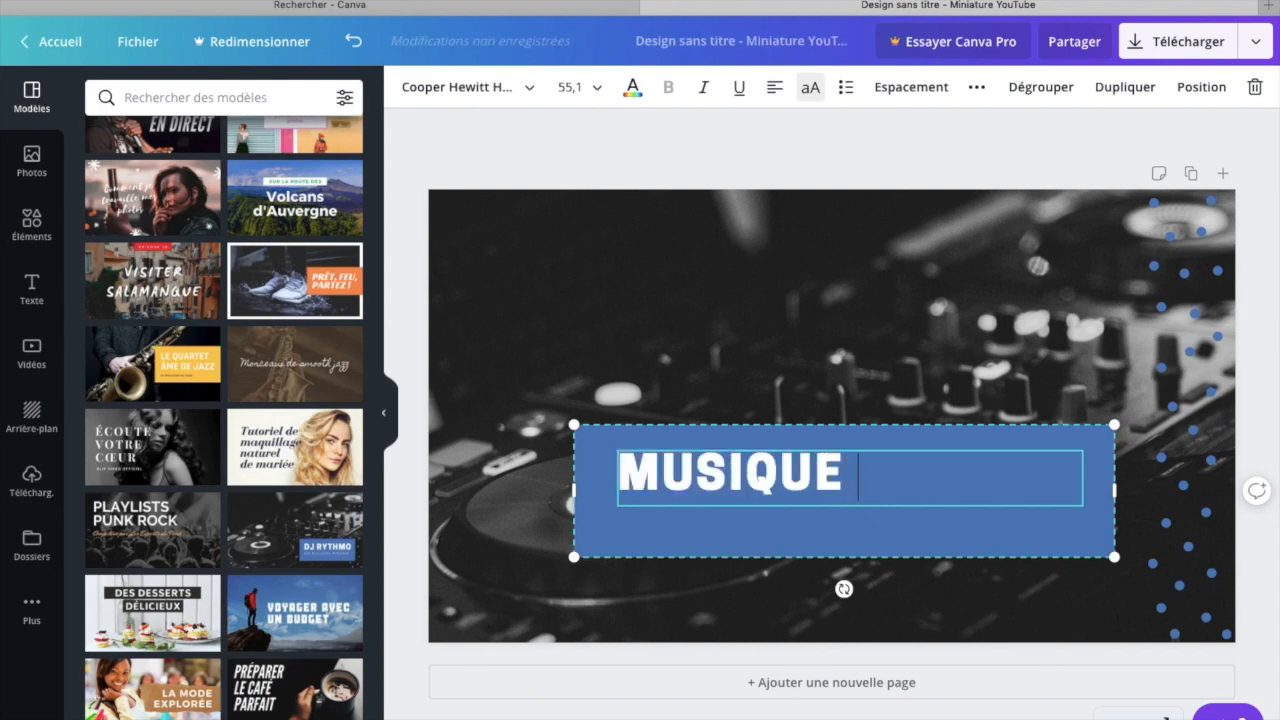
{"action": "type", "text": " REMIX"}
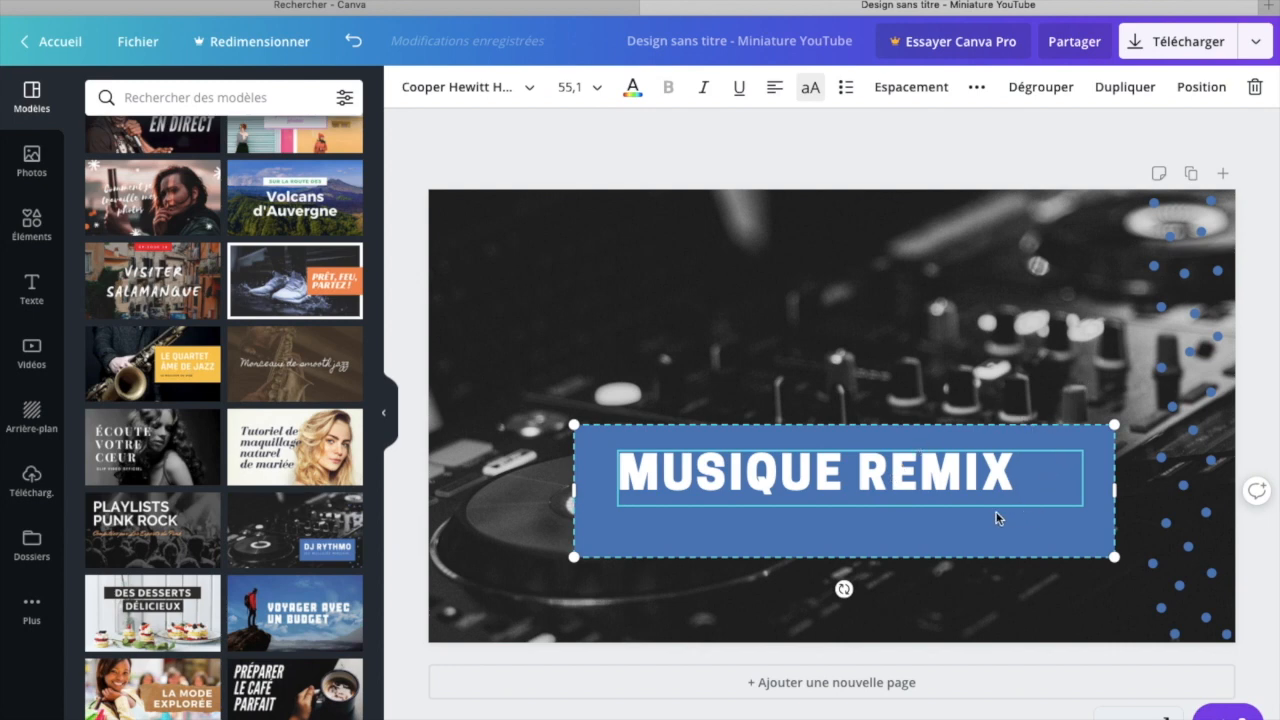
Narrow the blue block to fit its heading and move it to the upper-right area of the thumbnail
{"action": "left_click", "coordinate": [973, 530]}
{"action": "left_click_drag", "start_coordinate": [575, 492], "coordinate": [639, 491]}
{"action": "left_click_drag", "start_coordinate": [926, 466], "coordinate": [1028, 213]}
{"action": "left_click", "coordinate": [1030, 432]}
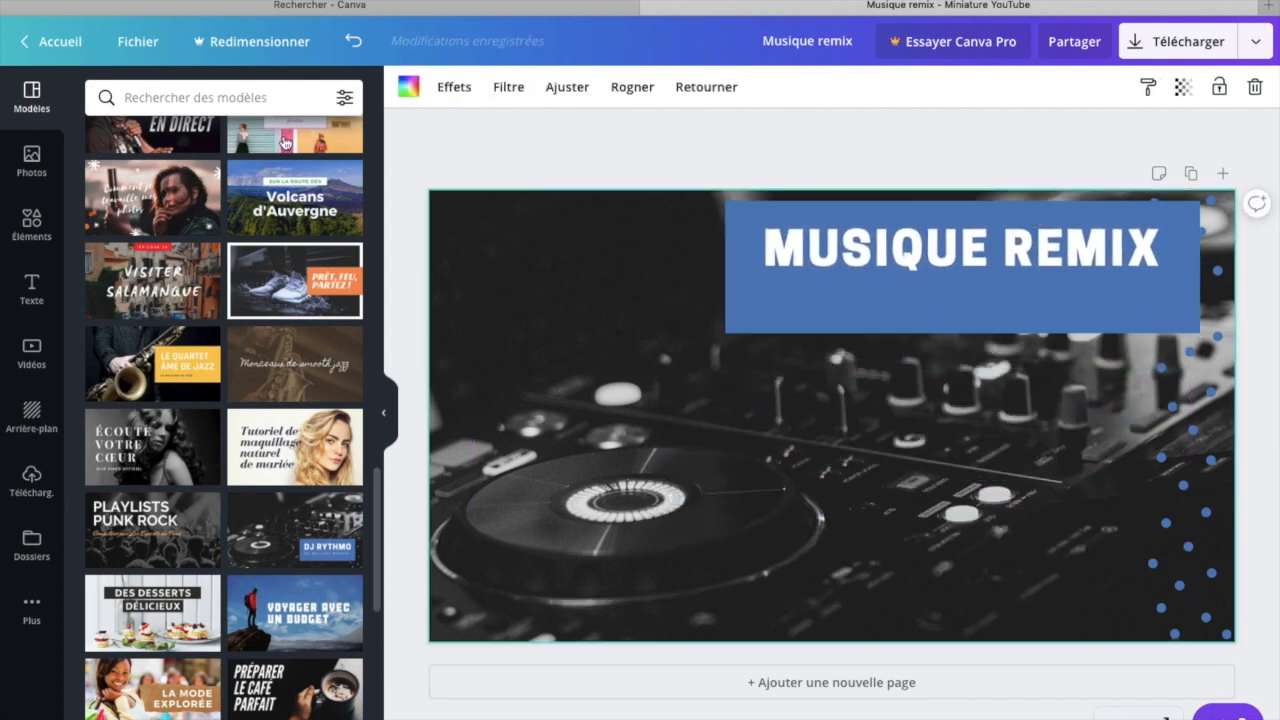
Add a title text reading "Youtube" near the centre of the thumbnail
{"action": "left_click", "coordinate": [33, 163]}
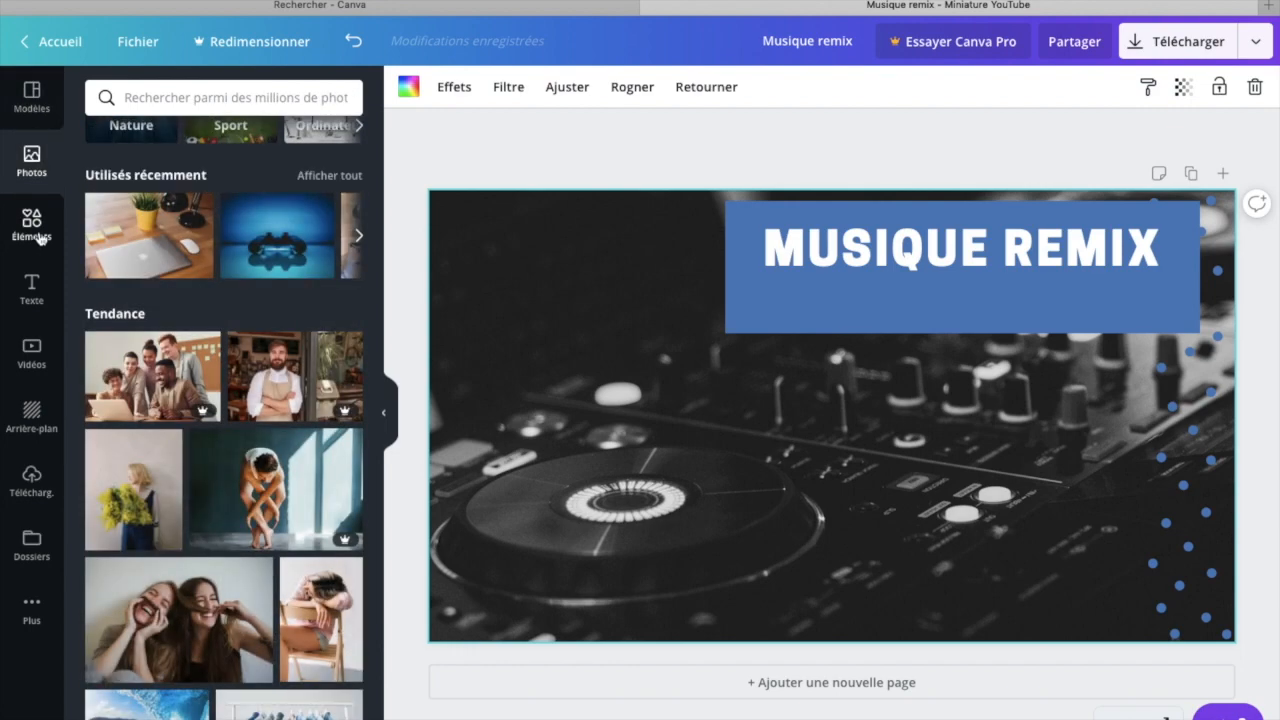
{"action": "left_click", "coordinate": [38, 238]}
{"action": "left_click", "coordinate": [32, 288]}
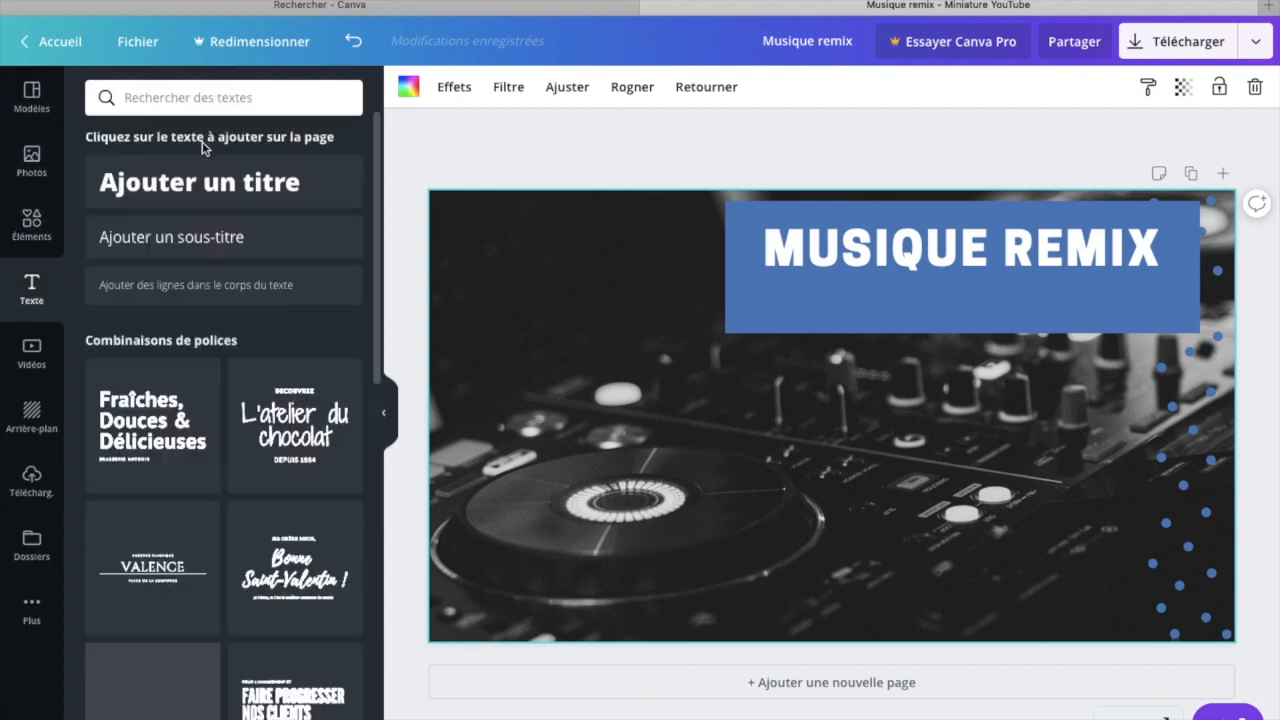
{"action": "left_click", "coordinate": [200, 181]}
{"action": "key", "text": "BackSpace"}
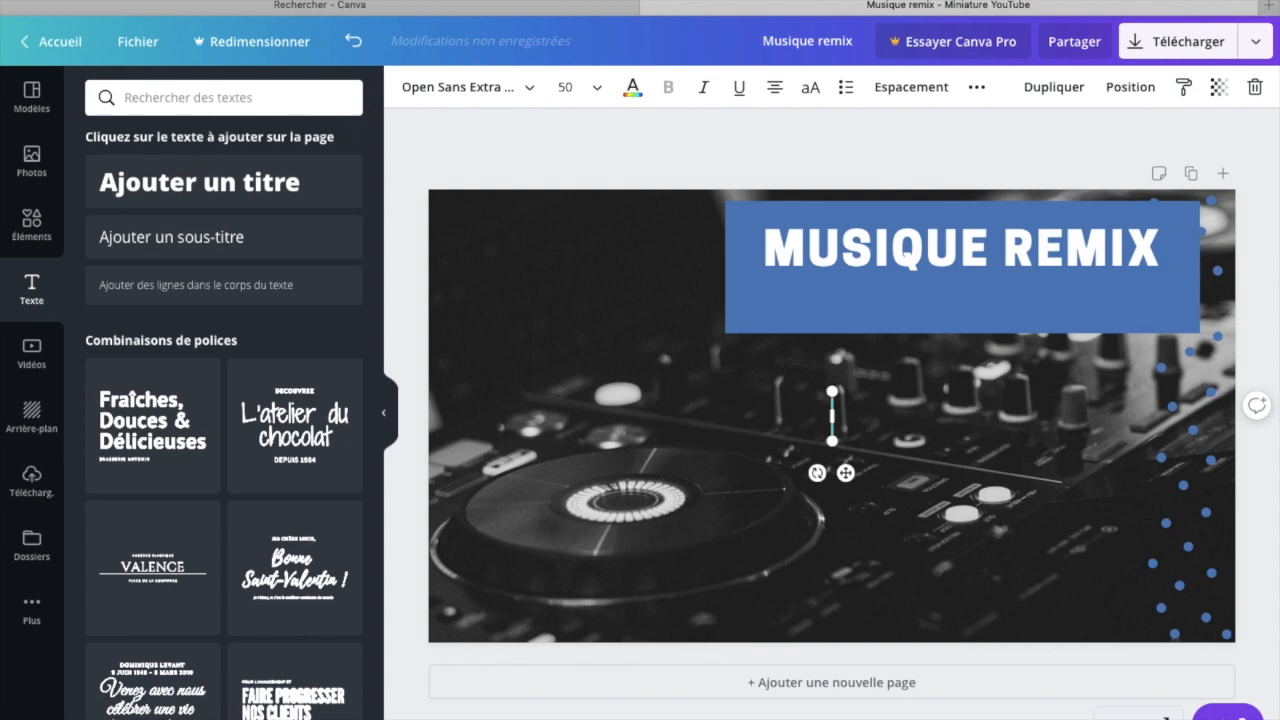
{"action": "type", "text": "Yout"}
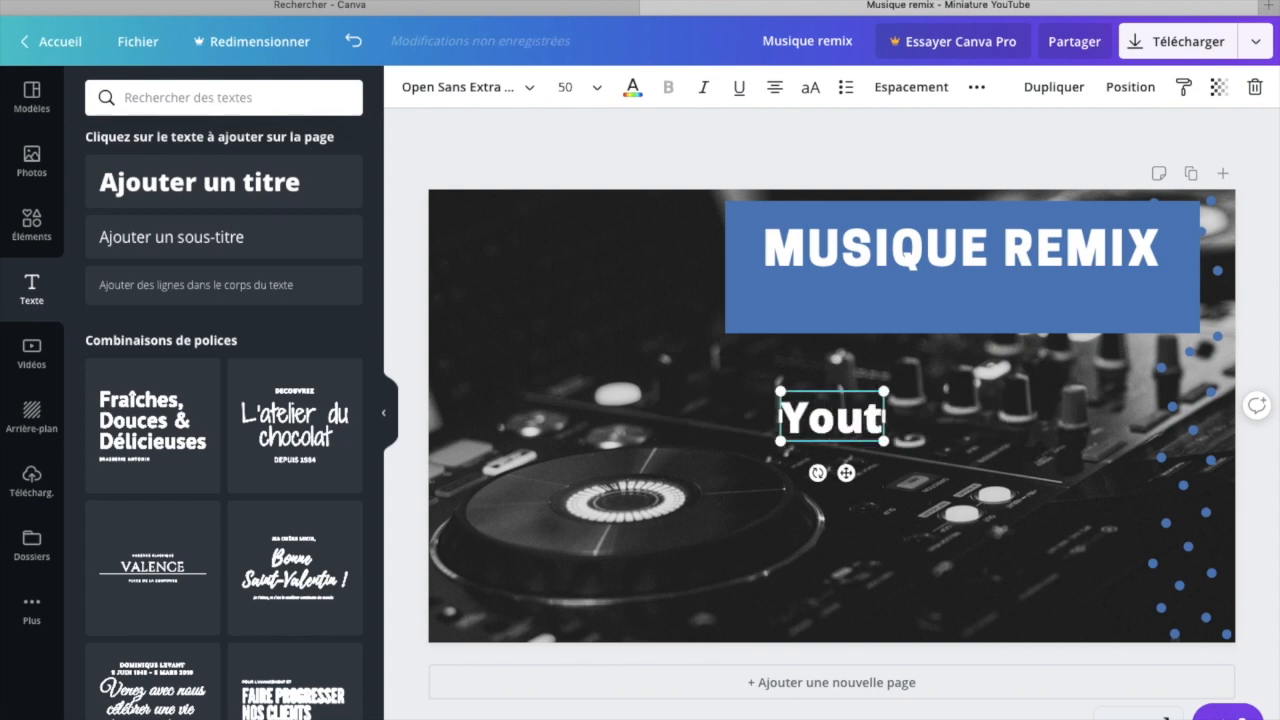
{"action": "type", "text": "ube"}
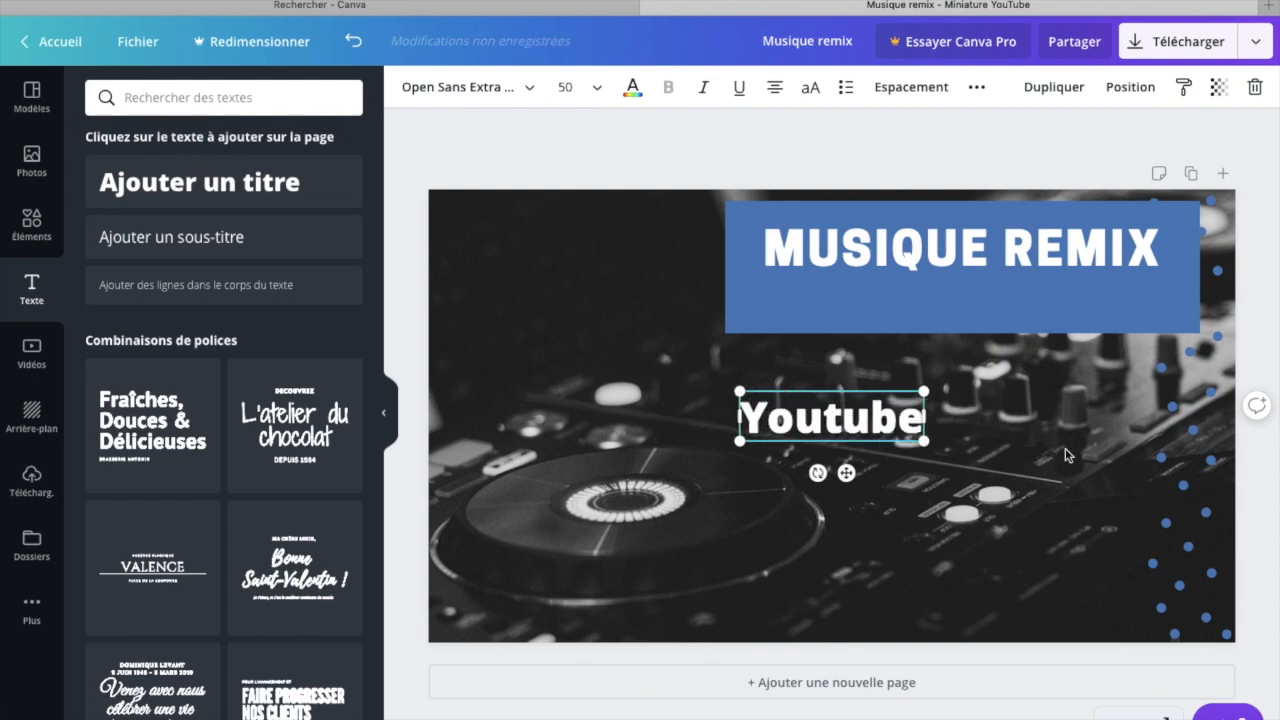
{"action": "left_click_drag", "start_coordinate": [912, 418], "coordinate": [946, 414]}
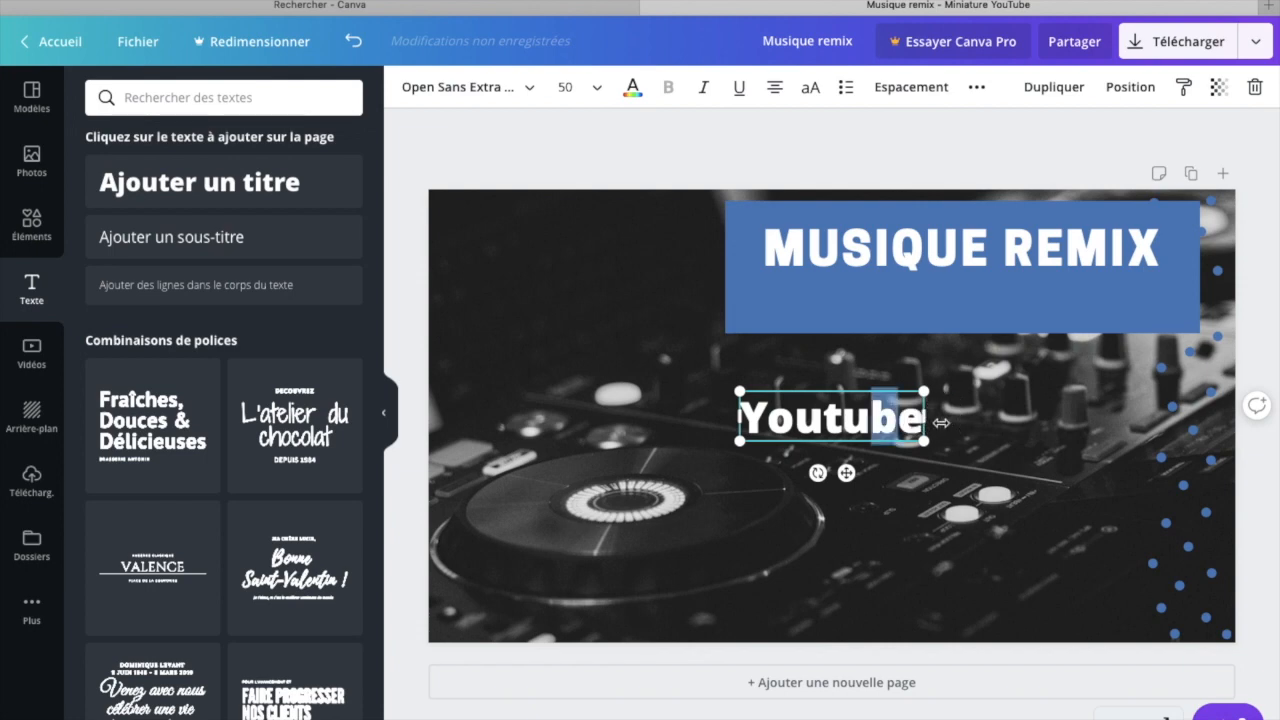
Add a square shape and reduce its height to a thin bar framing the Youtube text
{"action": "left_click", "coordinate": [31, 222]}
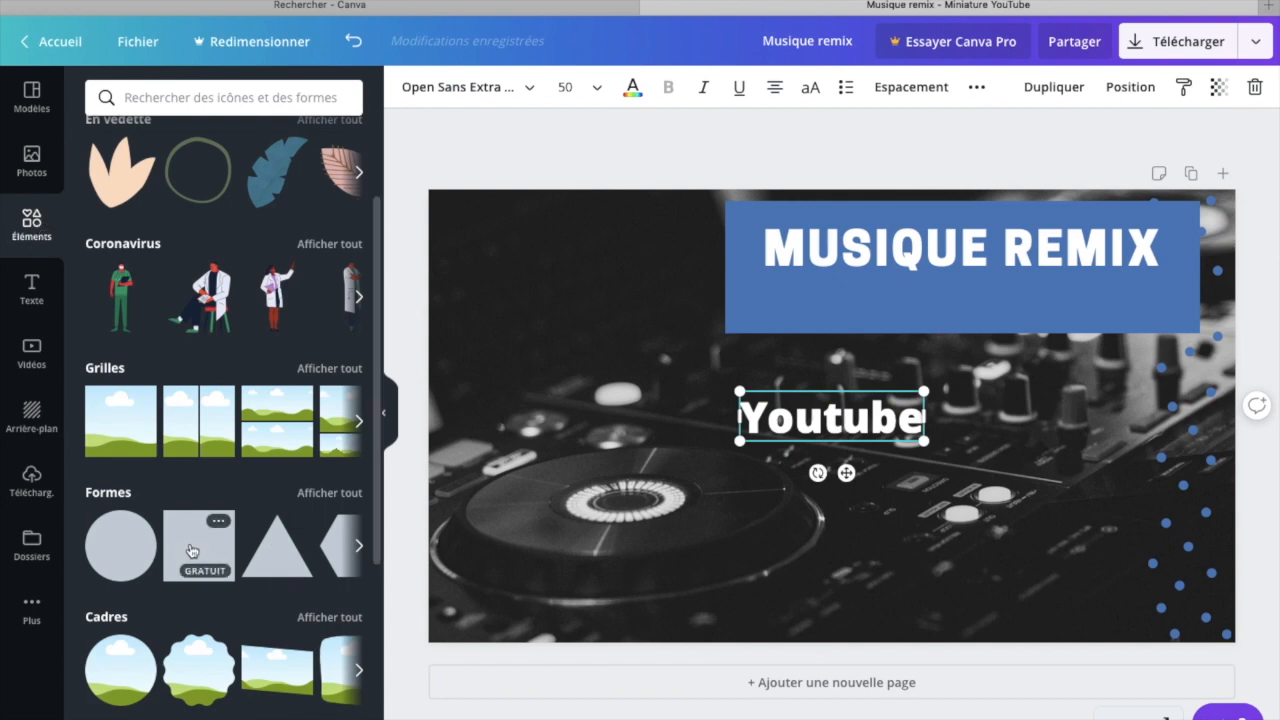
{"action": "left_click", "coordinate": [192, 551]}
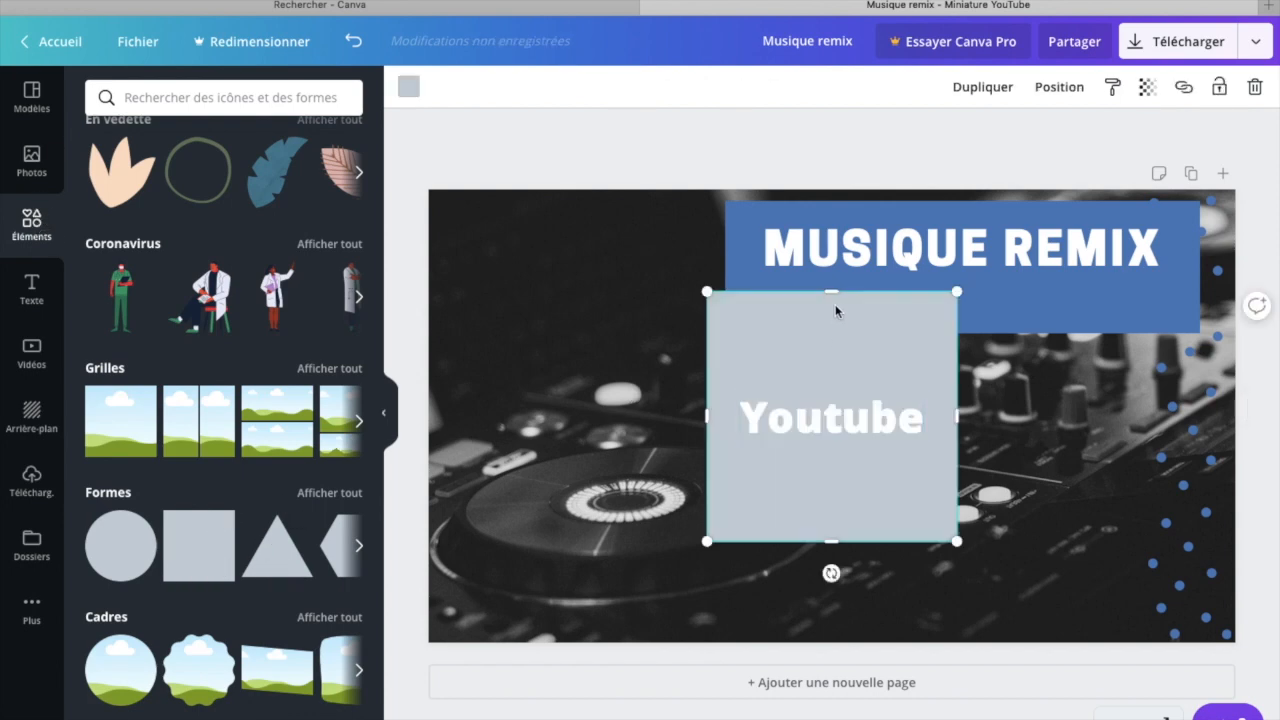
{"action": "left_click_drag", "start_coordinate": [835, 290], "coordinate": [838, 391]}
{"action": "left_click_drag", "start_coordinate": [832, 540], "coordinate": [843, 447]}
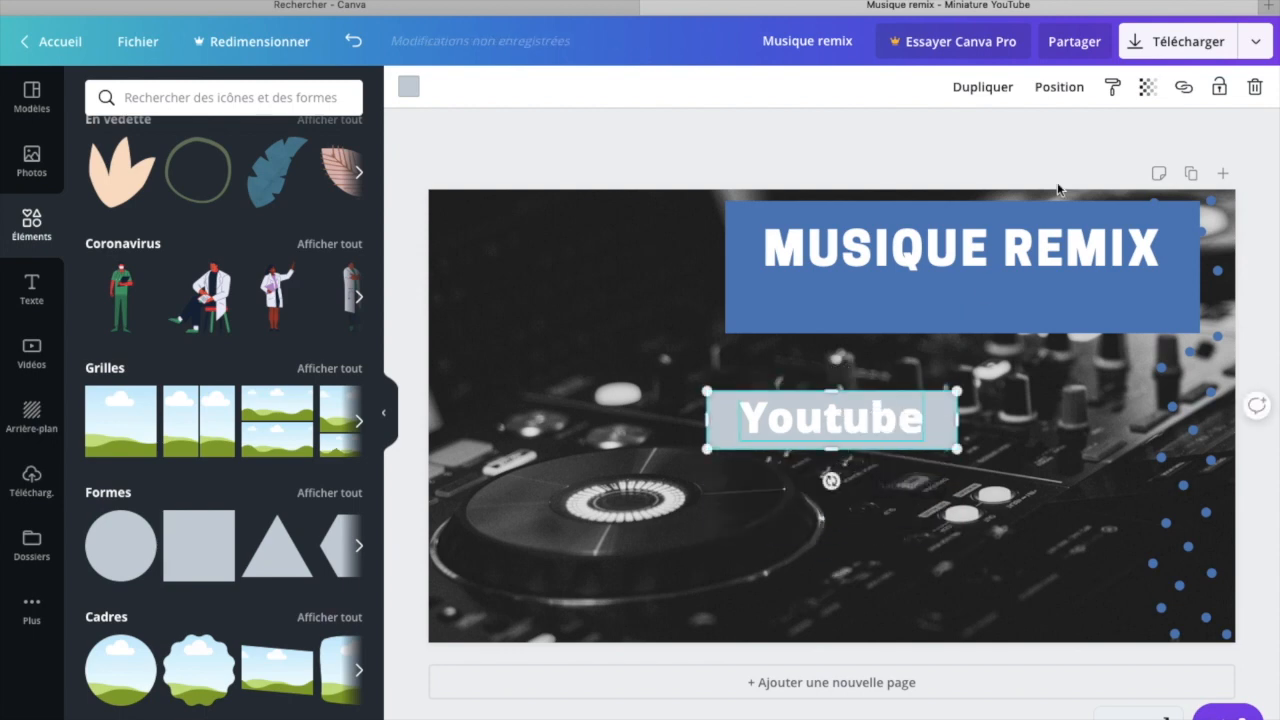
Recolour the grey bar behind the Youtube text with the yellow-orange from the photo colours
{"action": "left_click", "coordinate": [835, 422]}
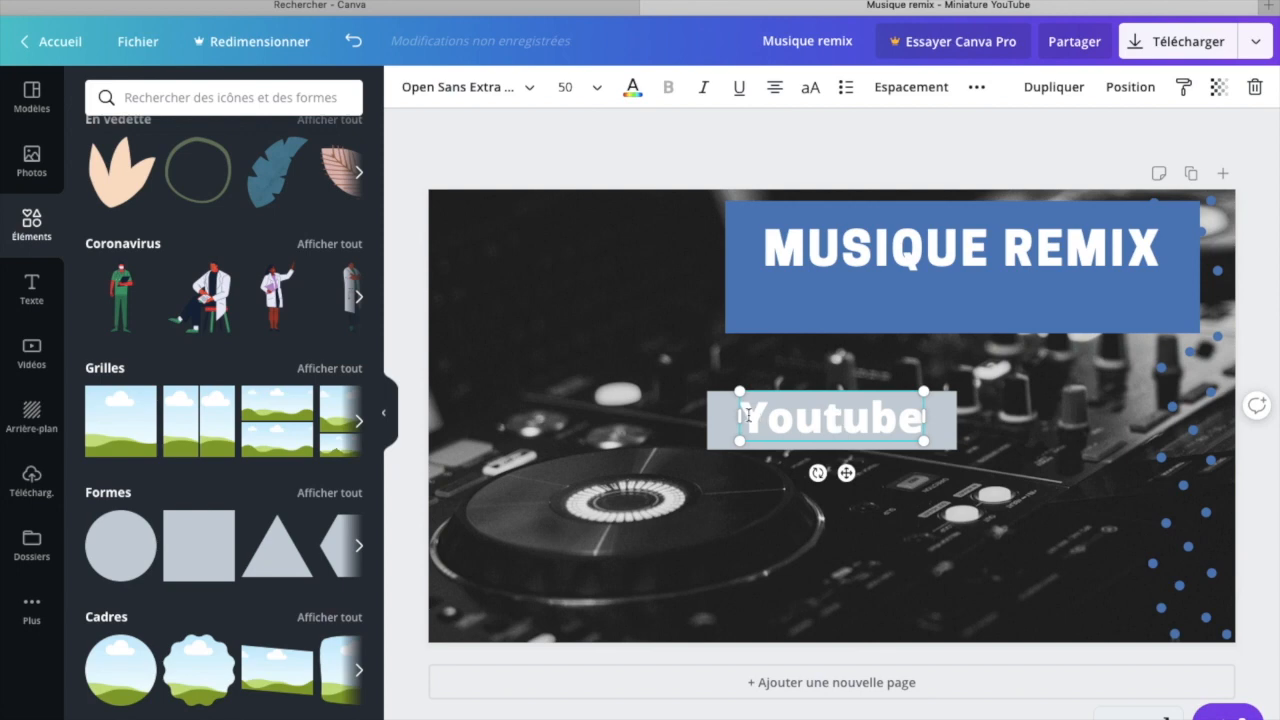
{"action": "left_click", "coordinate": [756, 414]}
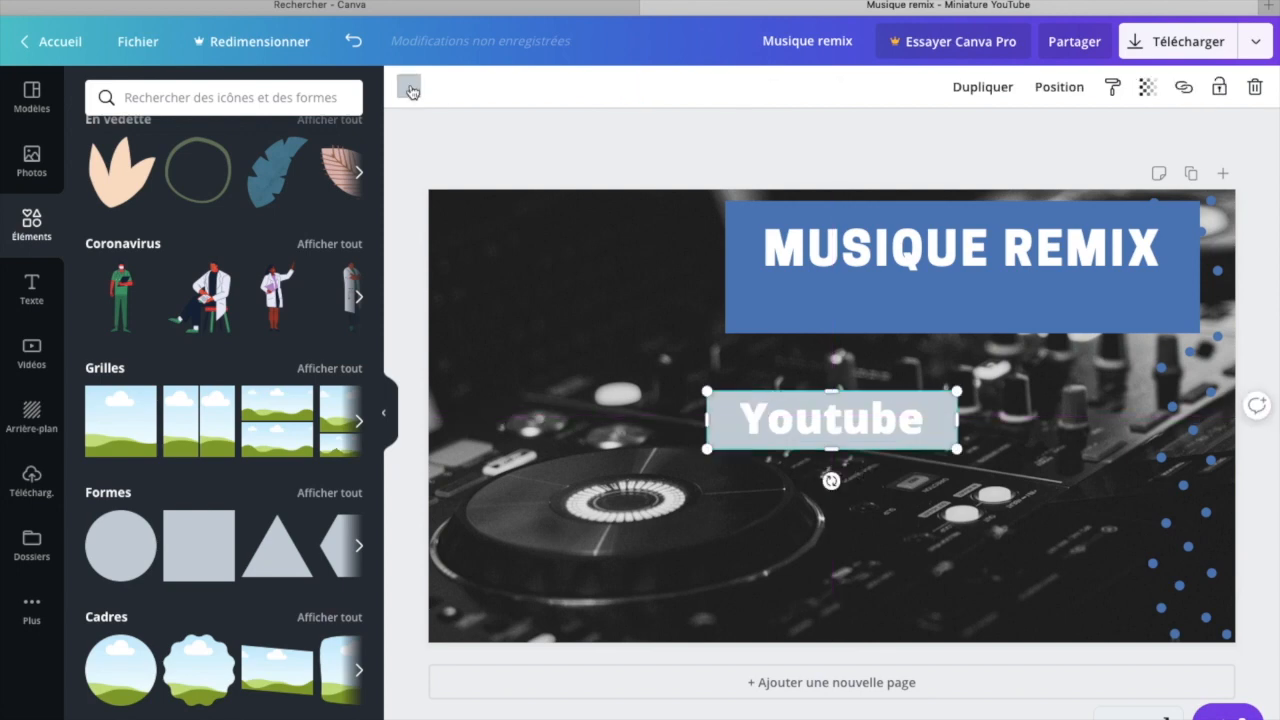
{"action": "left_click", "coordinate": [409, 88]}
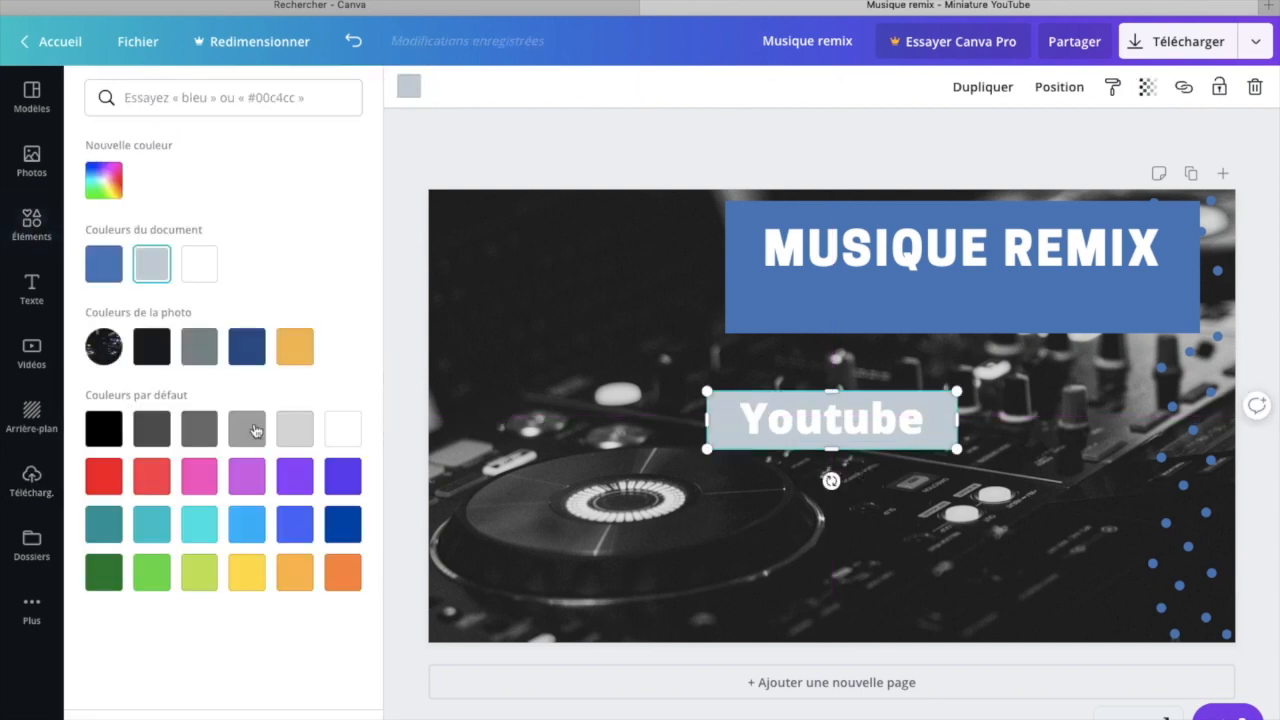
{"action": "left_click", "coordinate": [298, 358]}
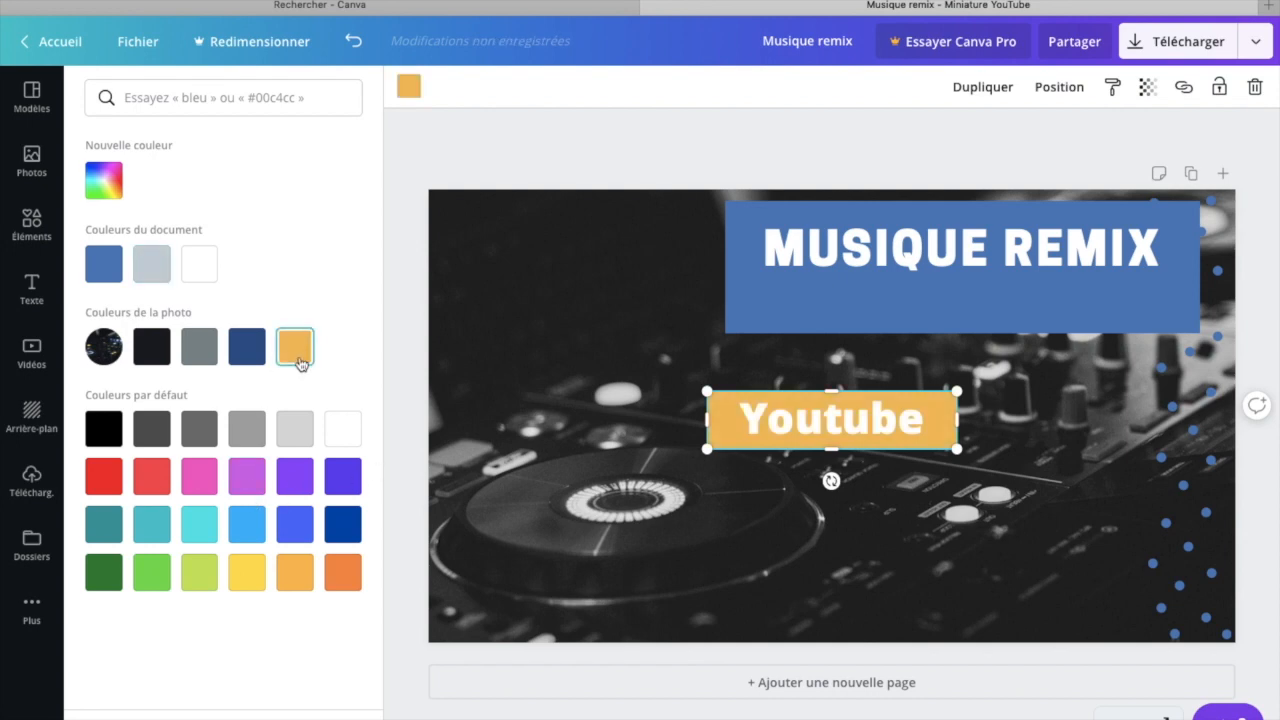
{"action": "left_click", "coordinate": [830, 440]}
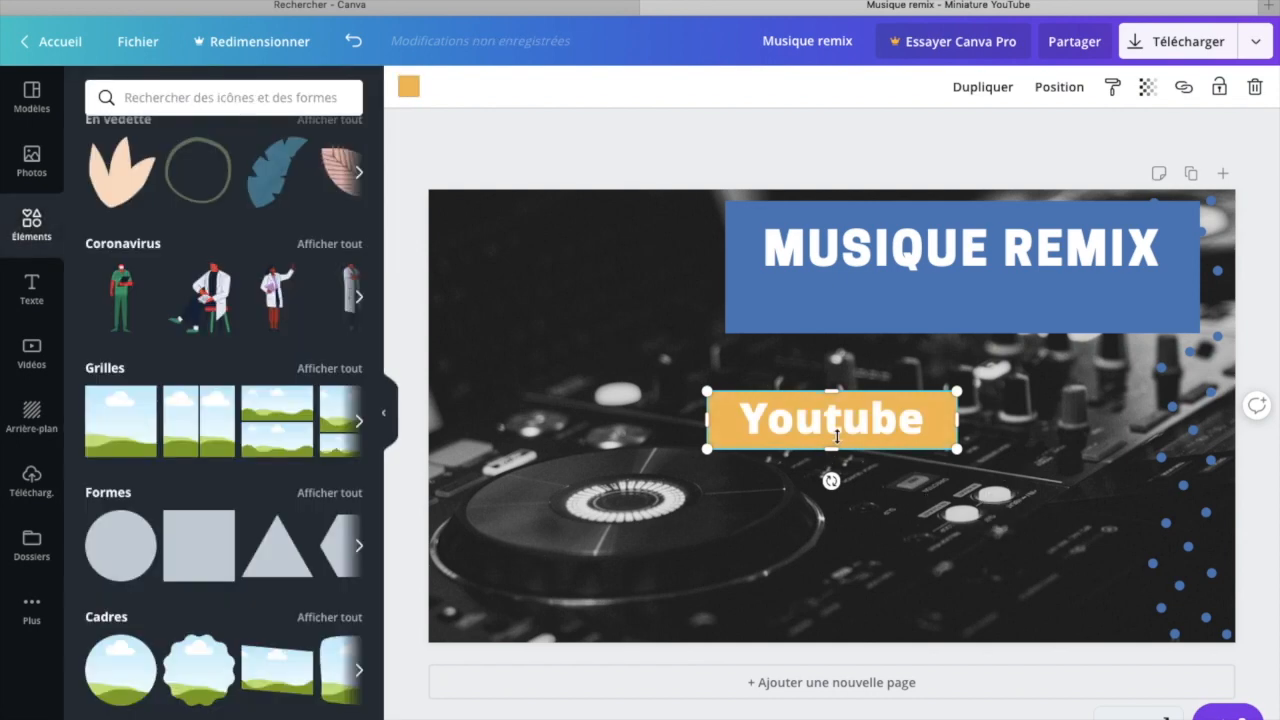
Lengthen the orange bar and move it below the blue block, with the Youtube text at its right end
{"action": "left_click_drag", "start_coordinate": [705, 418], "coordinate": [600, 423]}
{"action": "left_click_drag", "start_coordinate": [745, 416], "coordinate": [900, 387]}
{"action": "left_click_drag", "start_coordinate": [778, 432], "coordinate": [991, 403]}
Insert the red YouTube logo from the recently used elements into the thumbnail
{"action": "left_click", "coordinate": [31, 162]}
{"action": "left_click", "coordinate": [36, 238]}
{"action": "scroll", "coordinate": [238, 272], "scroll_direction": "up", "scroll_amount": 3}
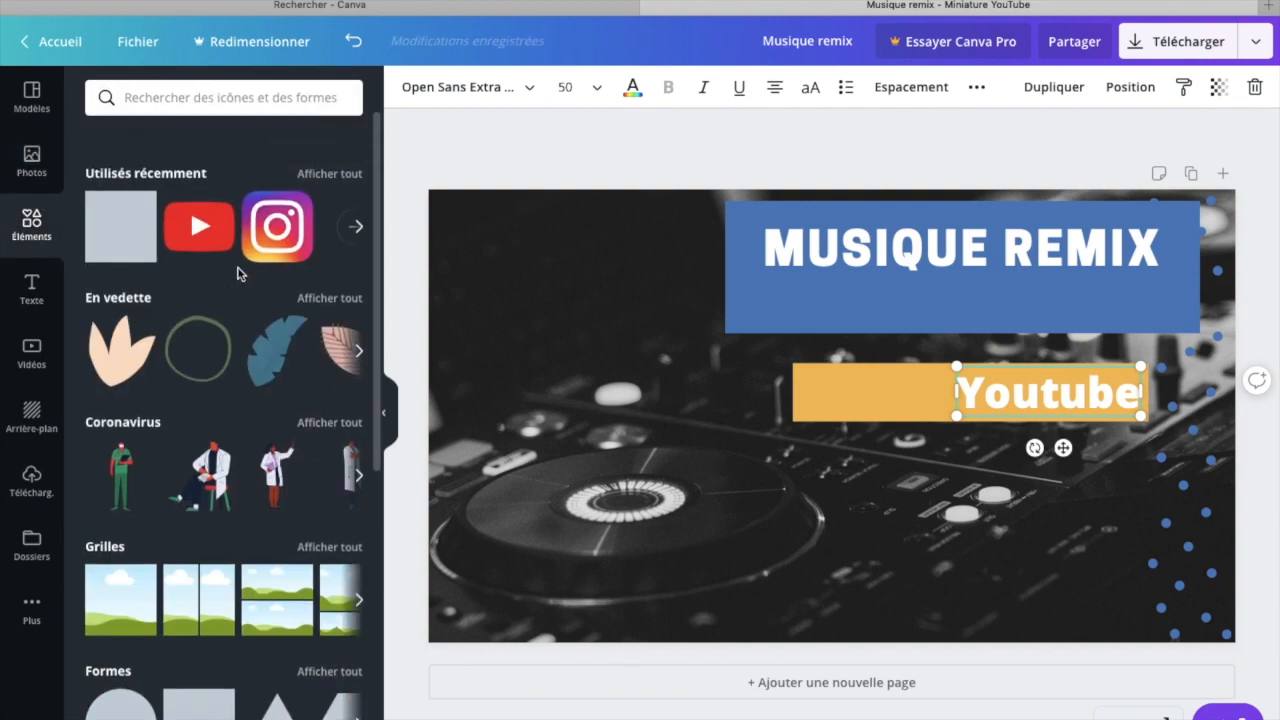
{"action": "left_click", "coordinate": [231, 106]}
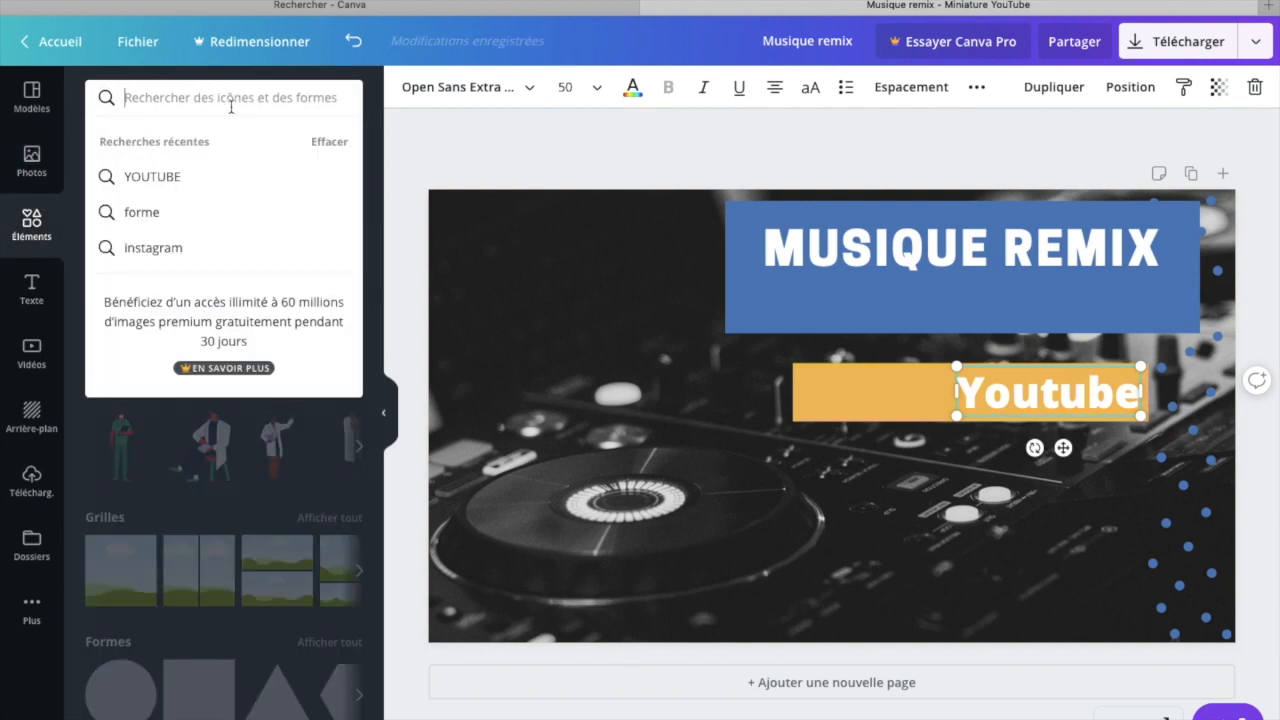
{"action": "left_click", "coordinate": [390, 208]}
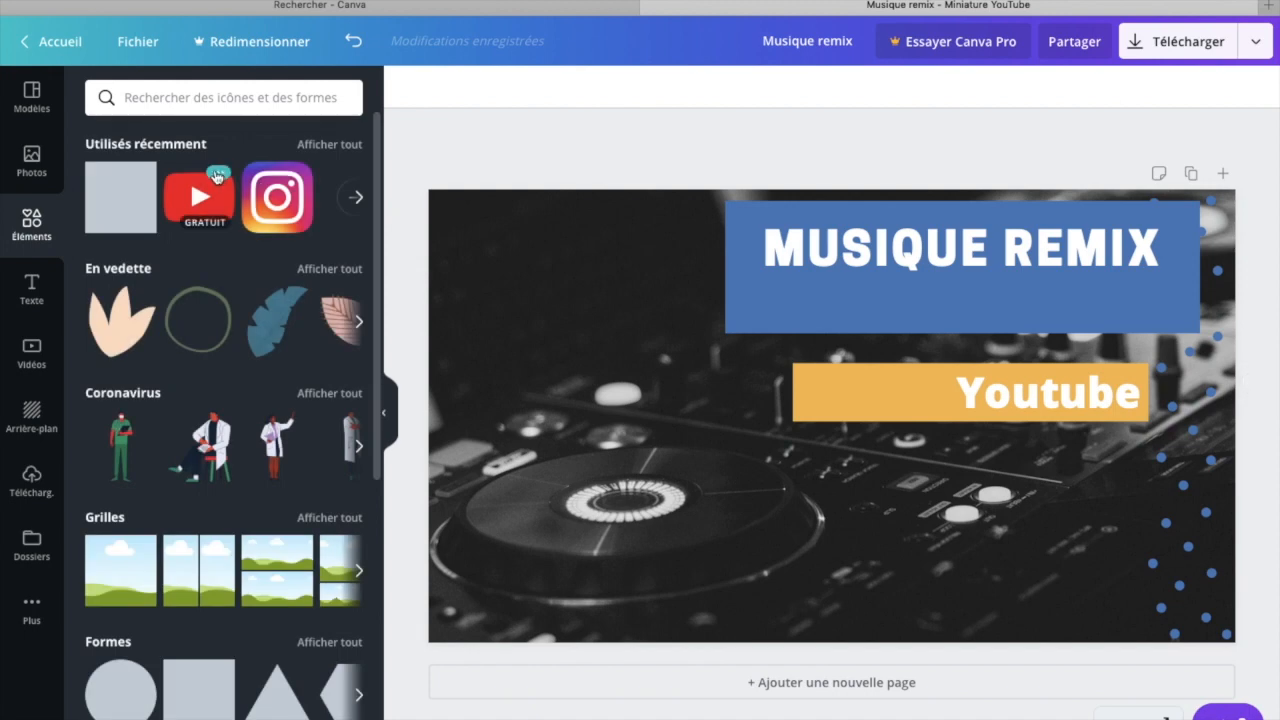
{"action": "left_click", "coordinate": [216, 176]}
{"action": "left_click", "coordinate": [288, 137]}
{"action": "left_click", "coordinate": [200, 202]}
Shrink the YouTube logo and place it on the orange bar, to the left of the Youtube text
{"action": "left_click_drag", "start_coordinate": [570, 235], "coordinate": [971, 606]}
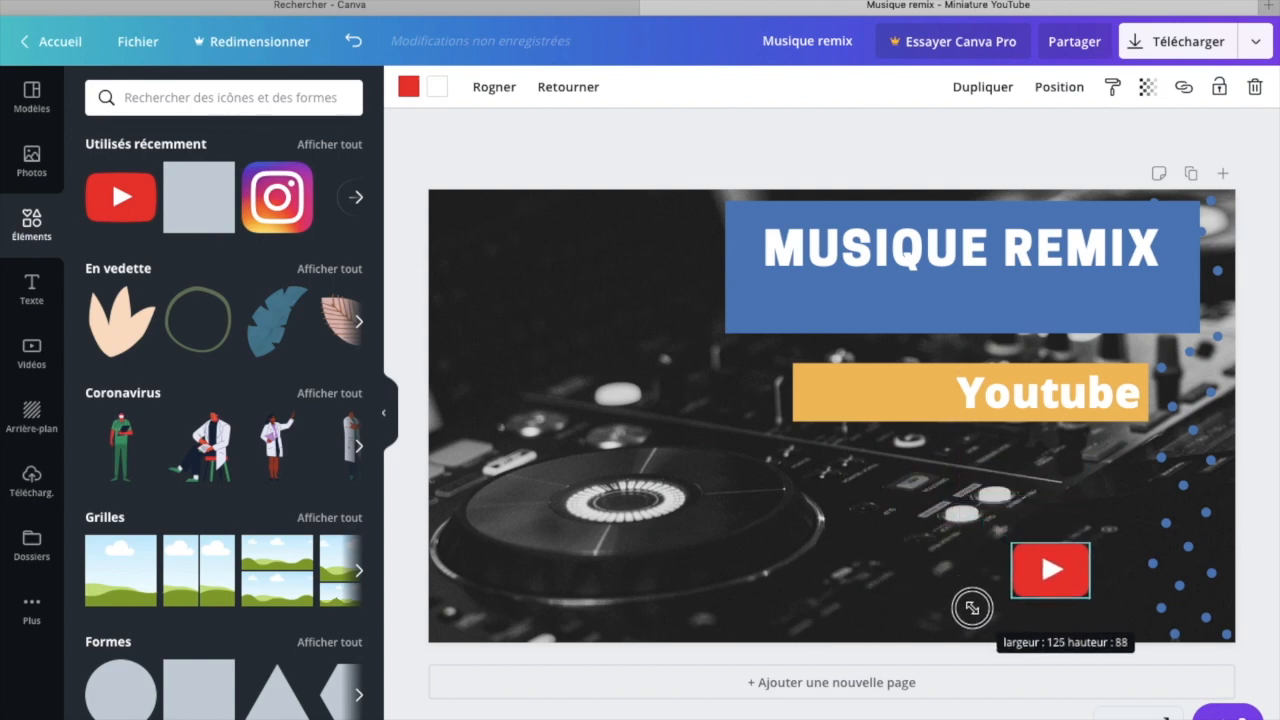
{"action": "left_click_drag", "start_coordinate": [1050, 568], "coordinate": [874, 400]}
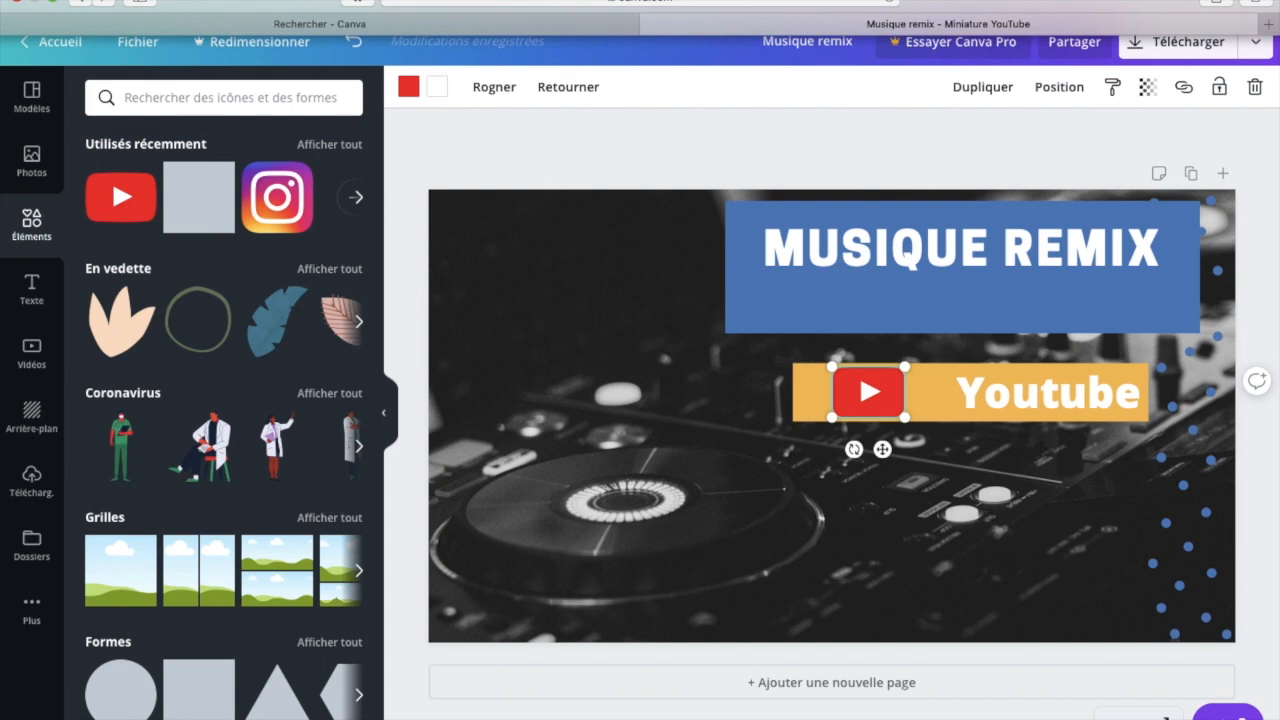
{"action": "left_click", "coordinate": [1251, 565]}
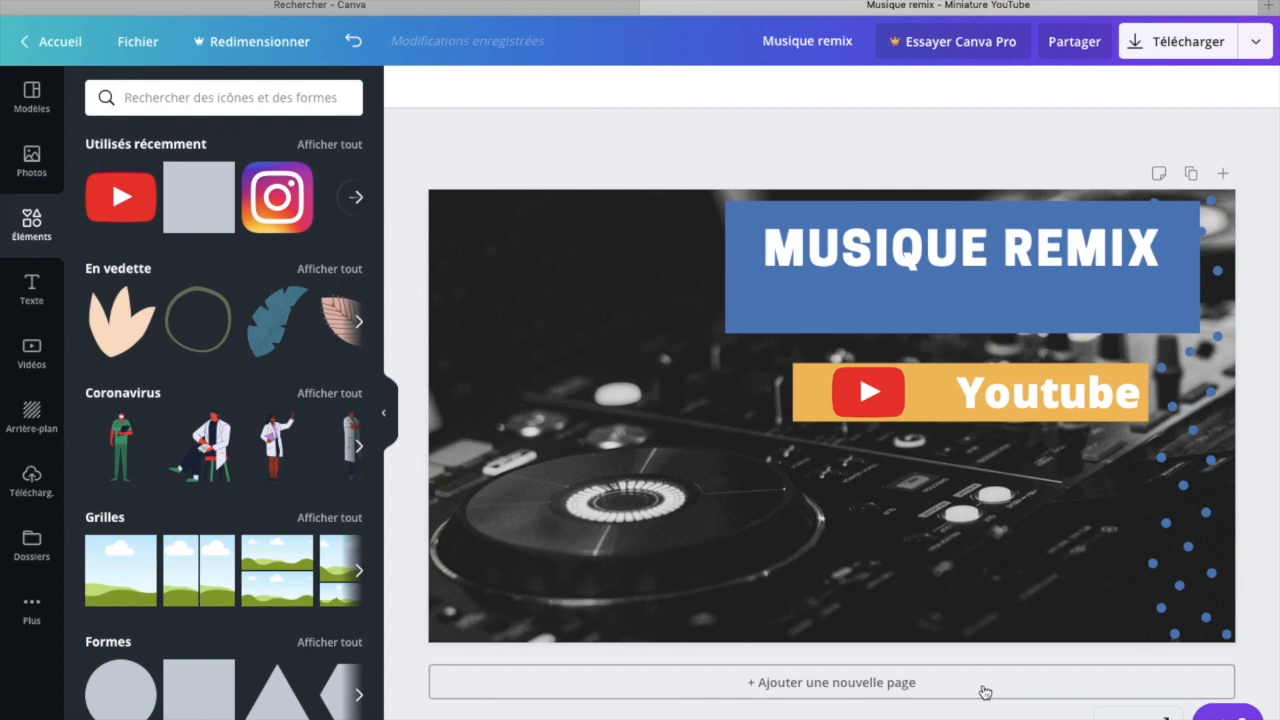
Add a second page and delete its DJ photo background and the blue background colour beneath it
{"action": "left_click", "coordinate": [985, 692]}
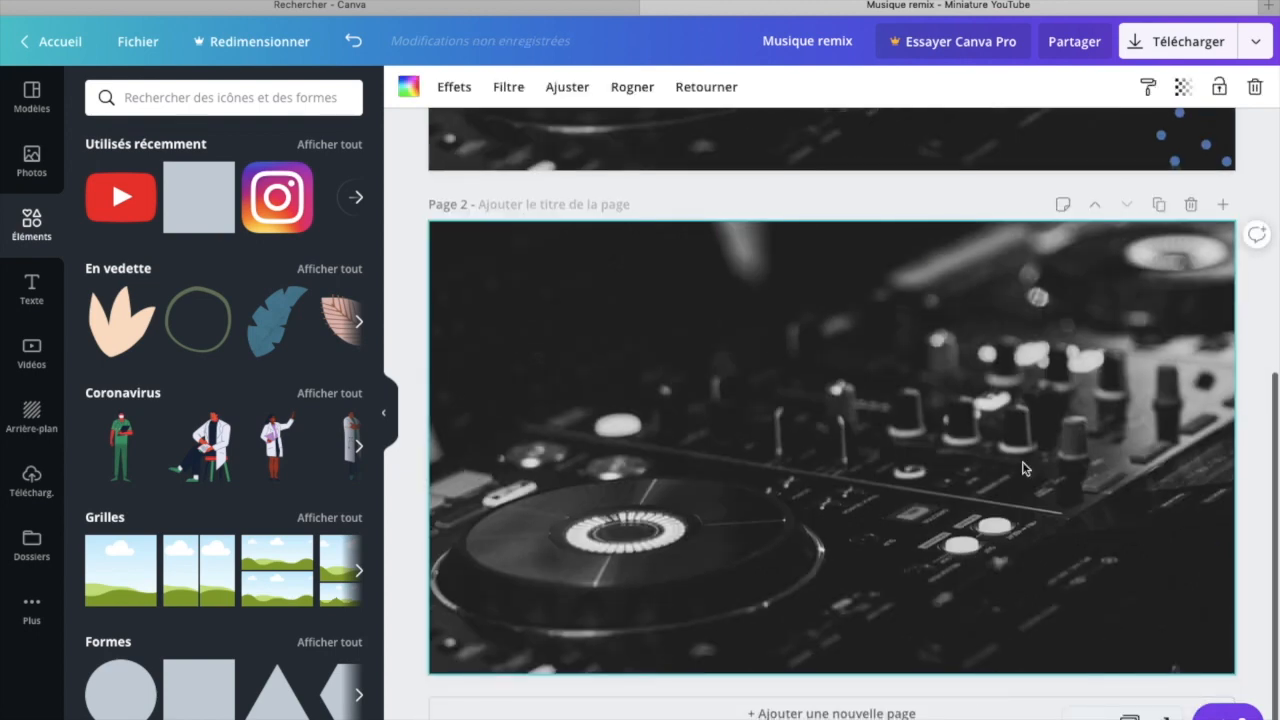
{"action": "right_click", "coordinate": [1025, 467]}
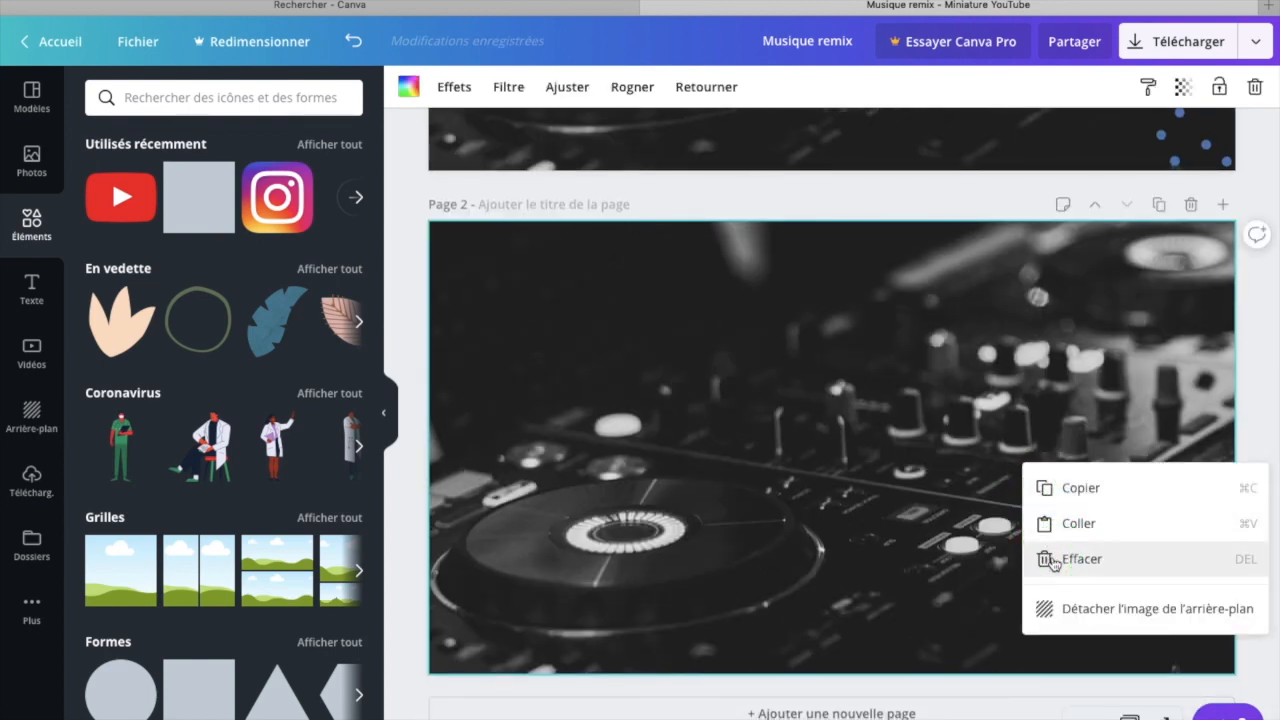
{"action": "left_click", "coordinate": [1043, 553]}
{"action": "right_click", "coordinate": [1007, 493]}
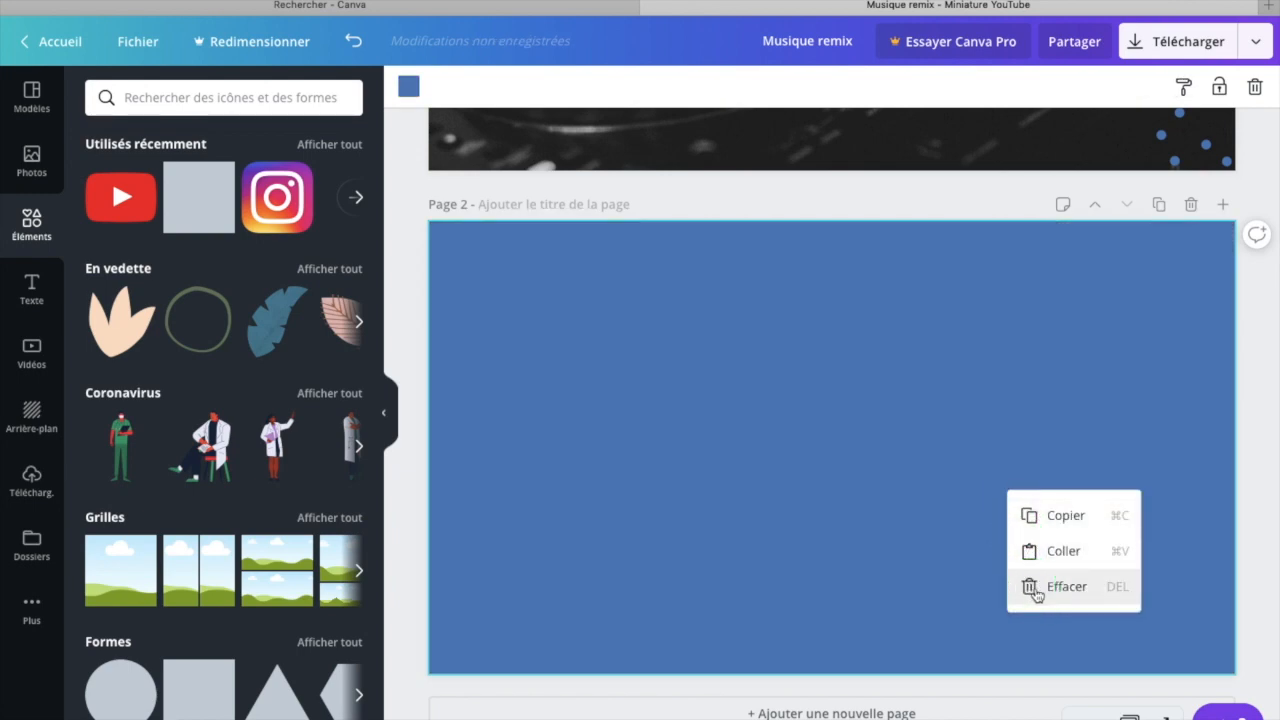
{"action": "left_click", "coordinate": [1036, 594]}
{"action": "left_click", "coordinate": [1240, 374]}
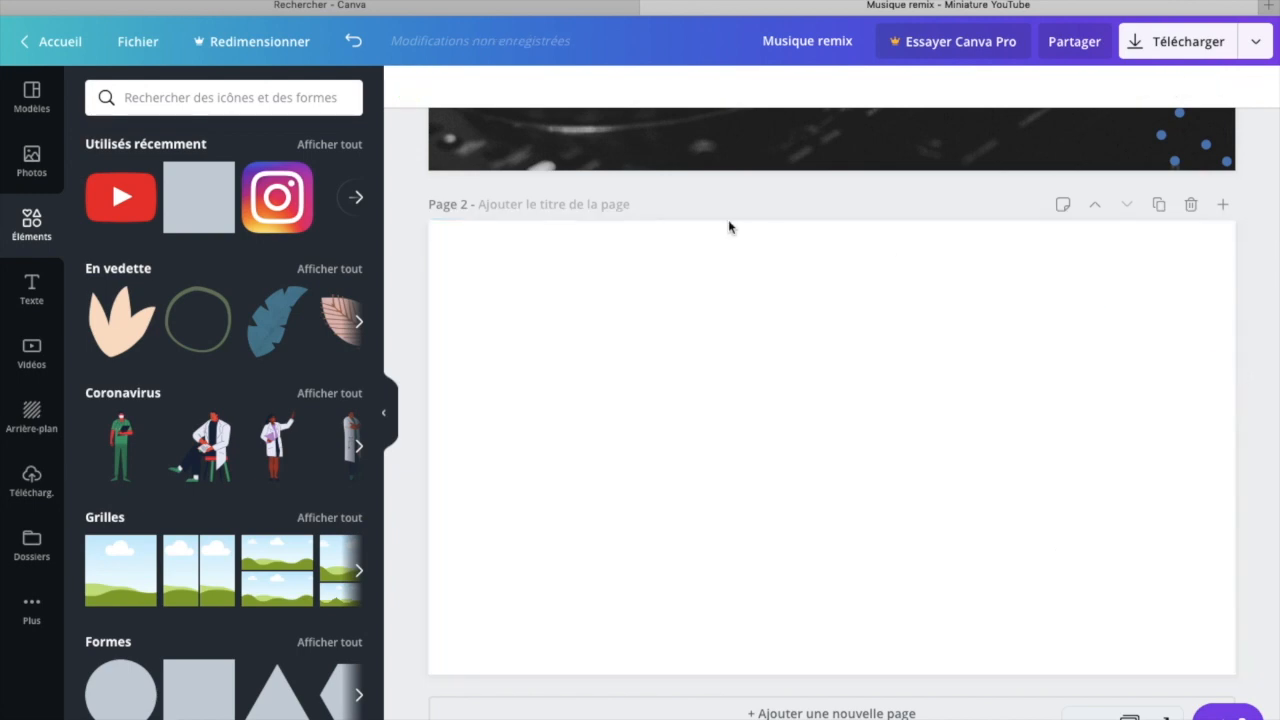
Insert the first uploaded image, the purple gaming room with a desk, onto page 2
{"action": "left_click", "coordinate": [32, 162]}
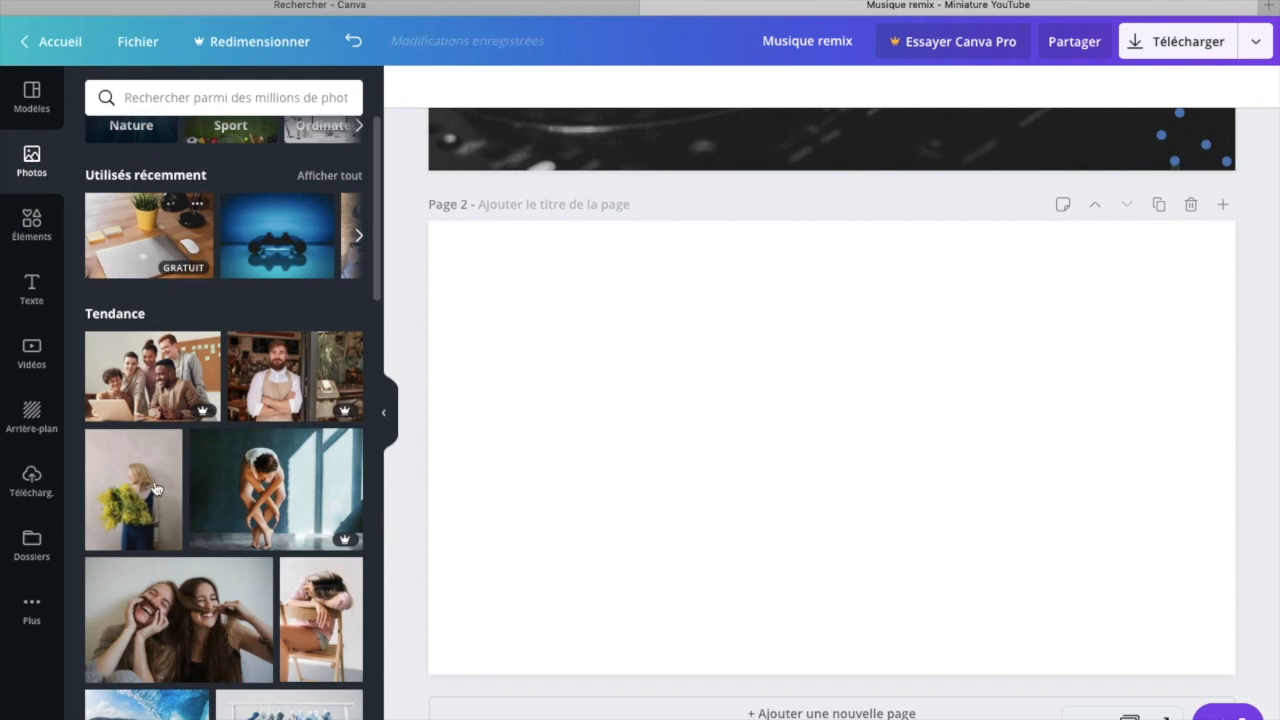
{"action": "scroll", "coordinate": [137, 393], "scroll_direction": "down", "scroll_amount": 5}
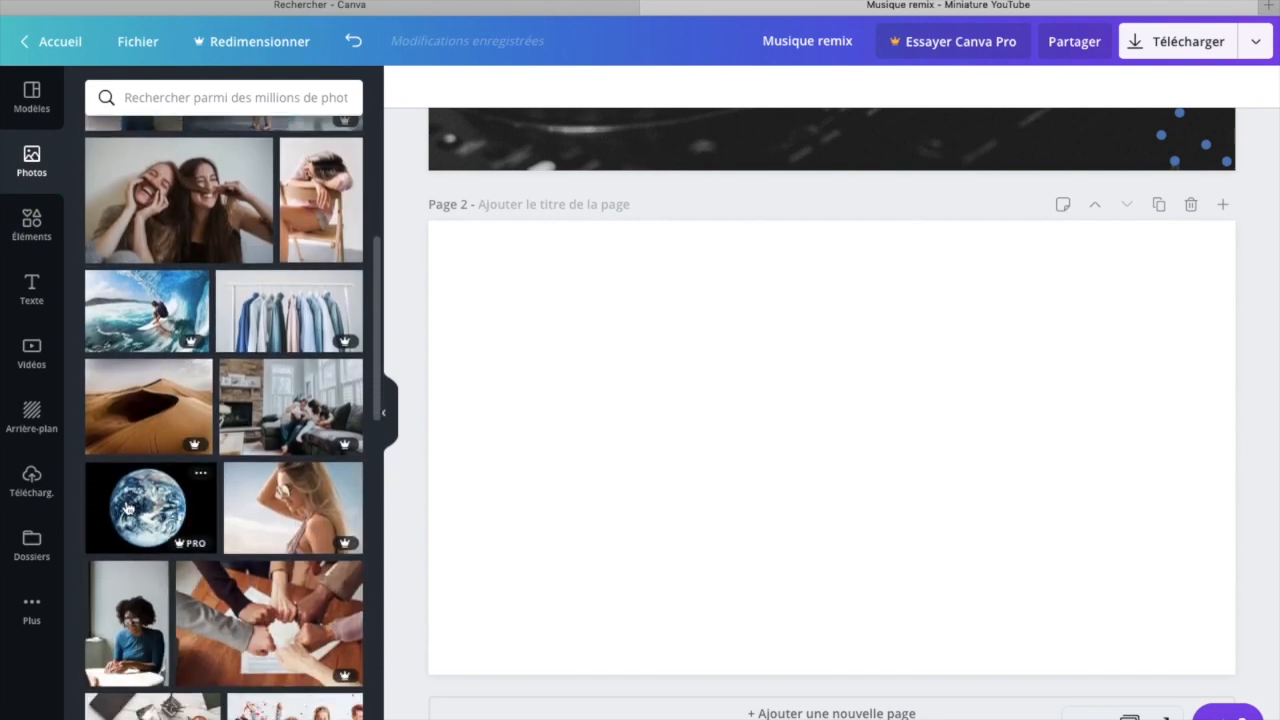
{"action": "scroll", "coordinate": [126, 310], "scroll_direction": "up", "scroll_amount": 5}
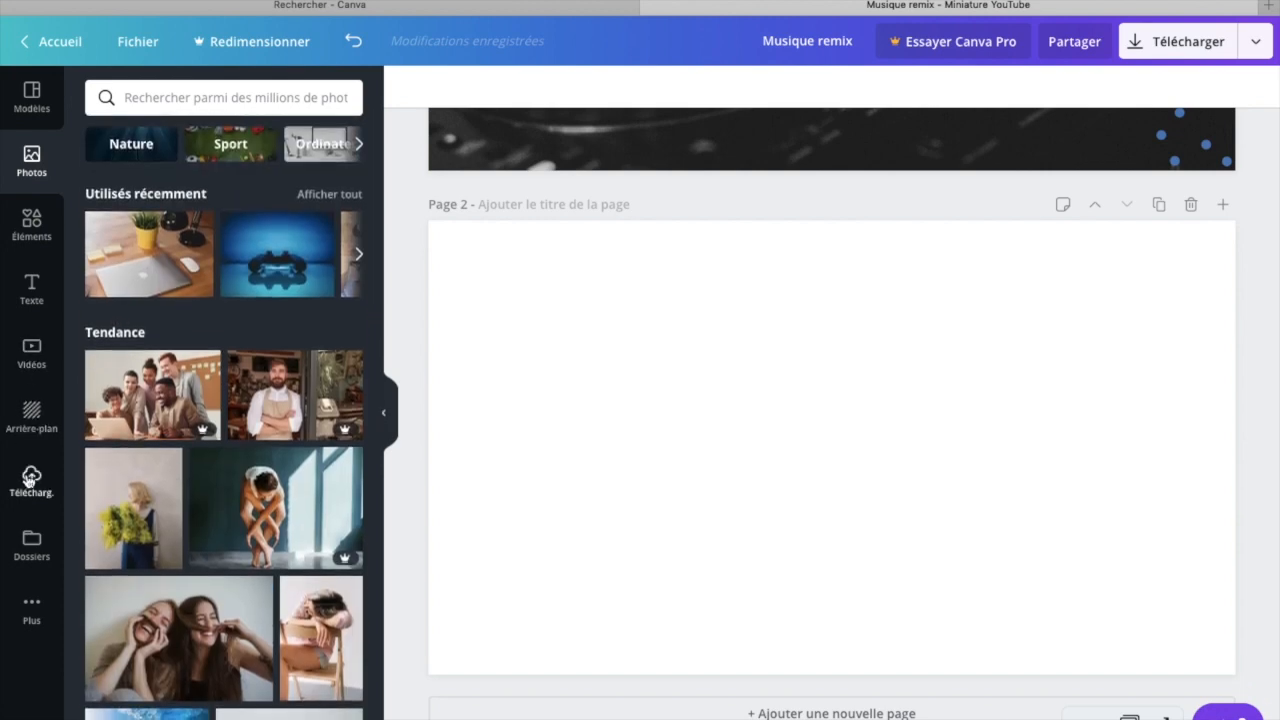
{"action": "left_click", "coordinate": [29, 480]}
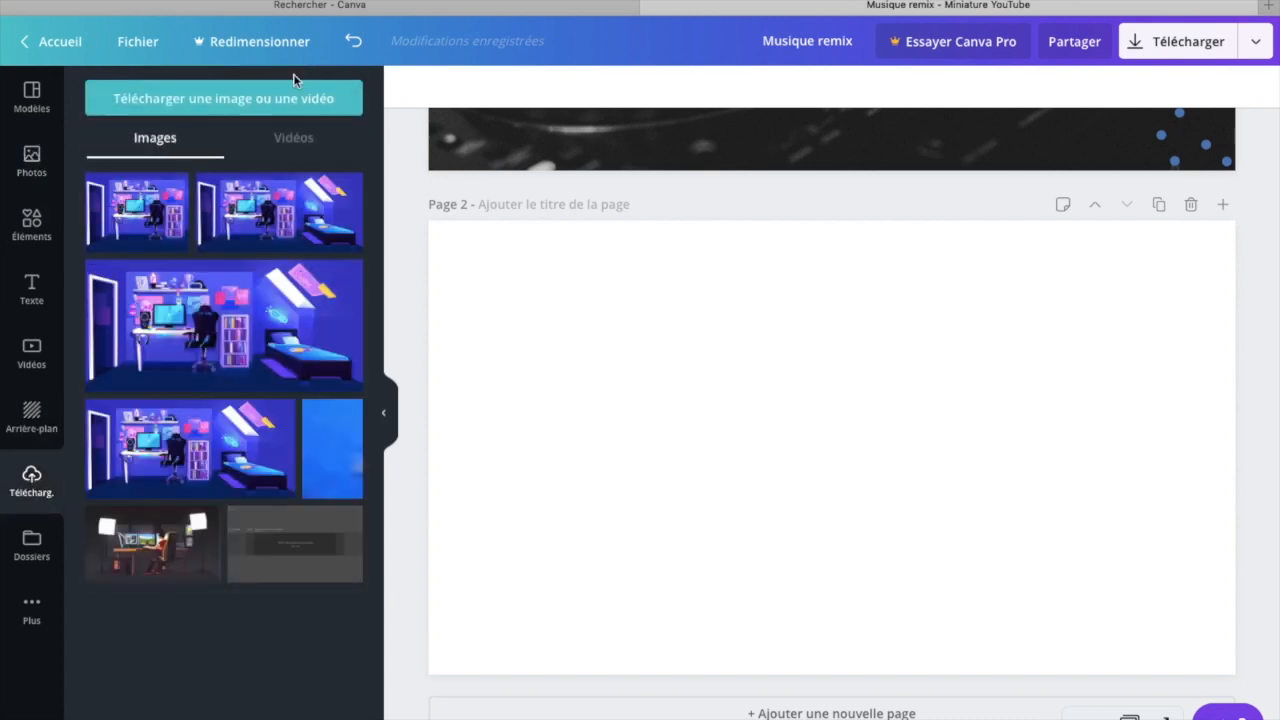
{"action": "left_click", "coordinate": [160, 220]}
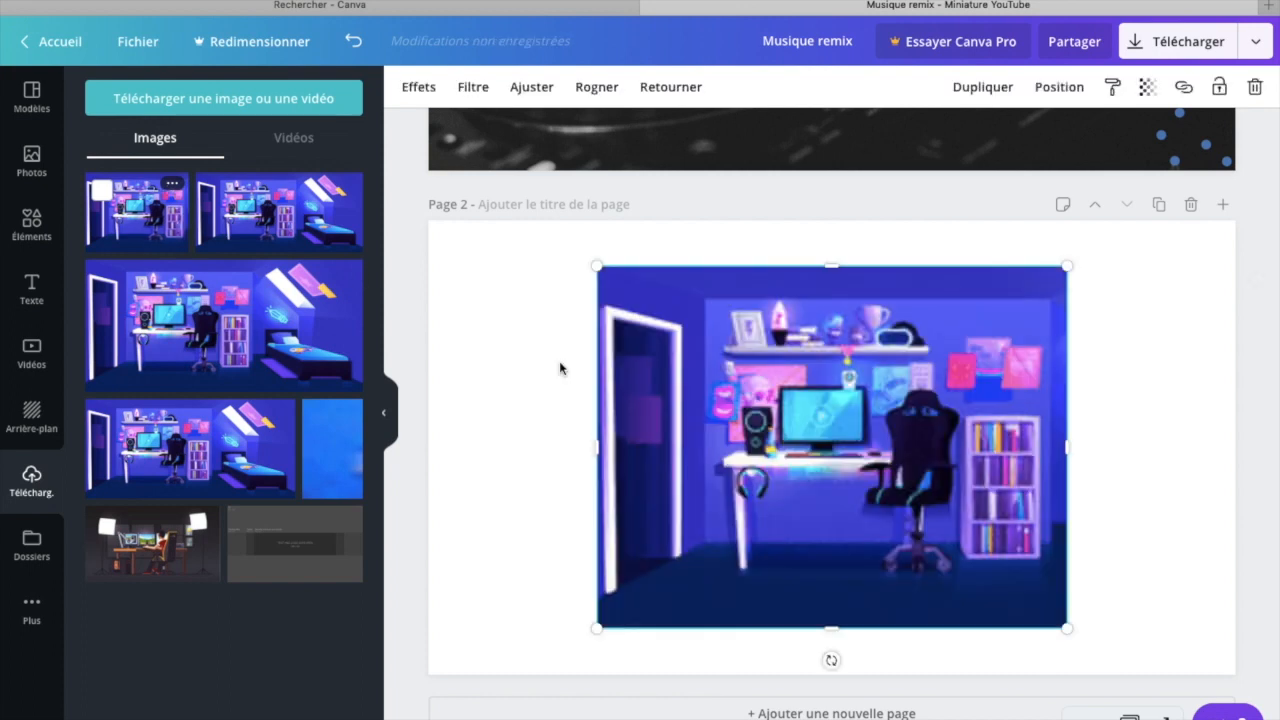
Align the gaming-room image with the page's upper-left corner and enlarge it until it covers all of page 2
{"action": "left_click_drag", "start_coordinate": [667, 309], "coordinate": [499, 263]}
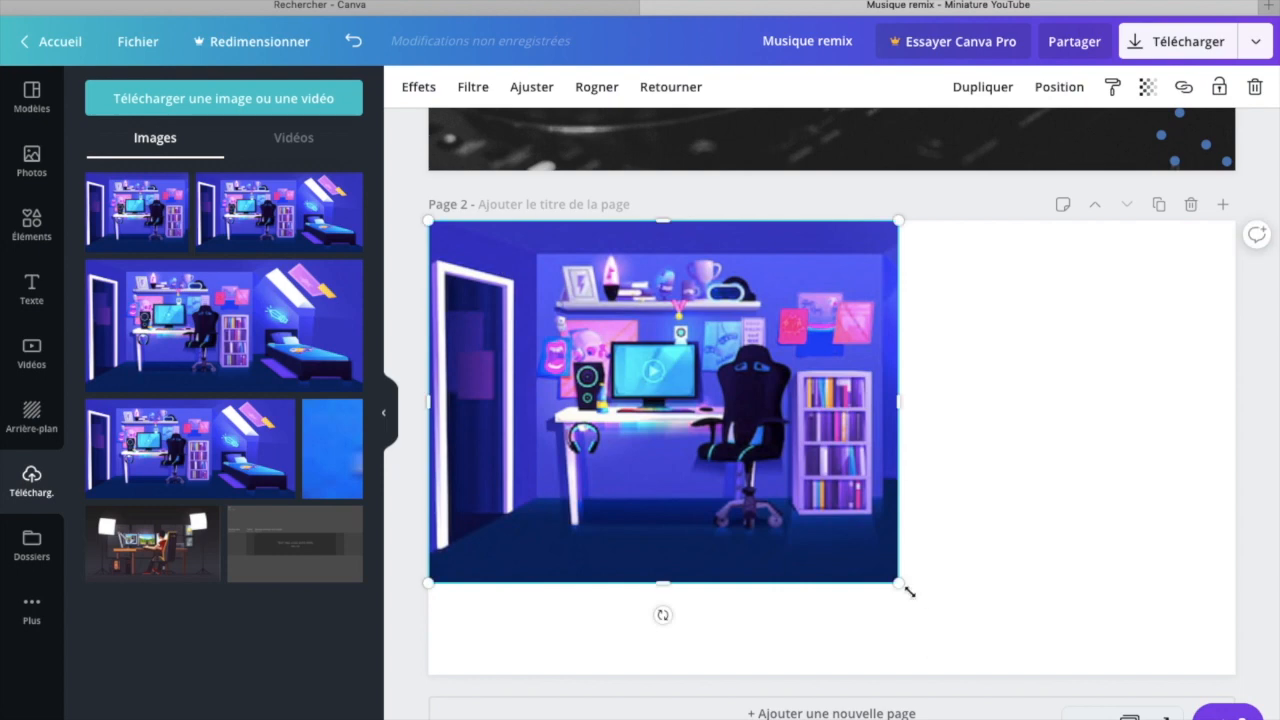
{"action": "left_click_drag", "start_coordinate": [909, 592], "coordinate": [1236, 716]}
{"action": "scroll", "coordinate": [1220, 363], "scroll_direction": "down", "scroll_amount": 2}
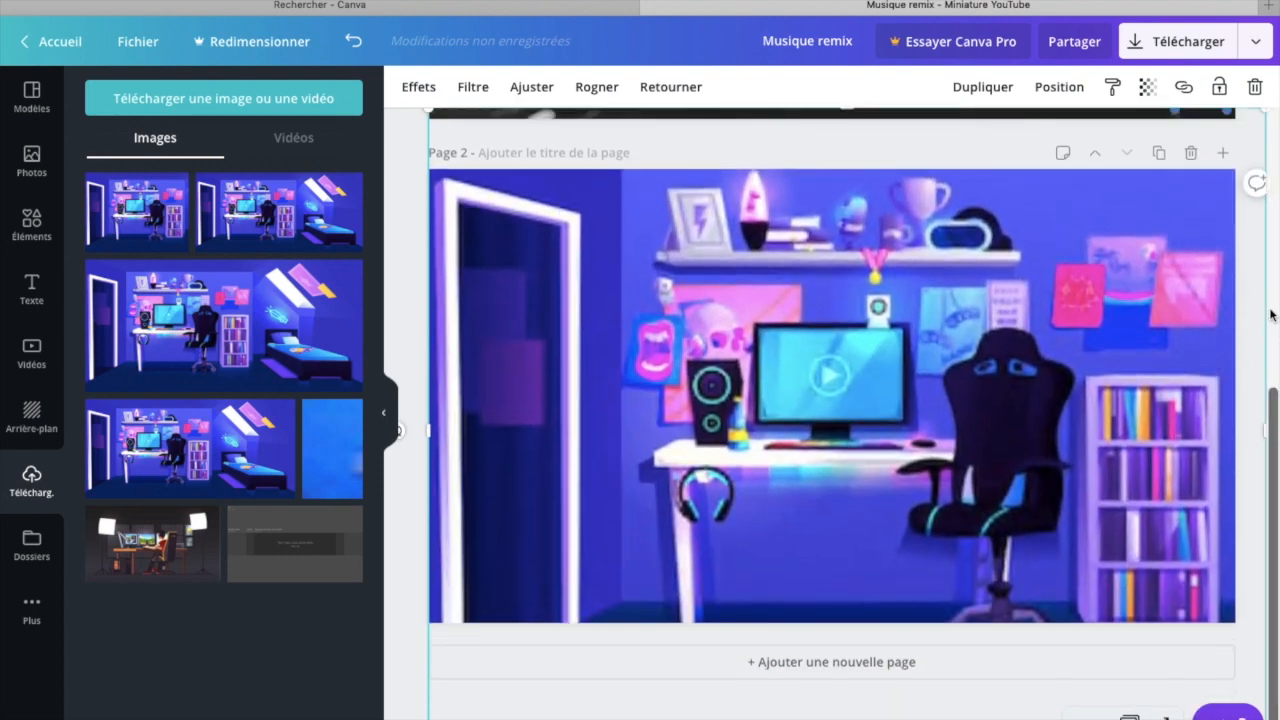
{"action": "scroll", "coordinate": [1271, 315], "scroll_direction": "up", "scroll_amount": 5}
{"action": "scroll", "coordinate": [993, 565], "scroll_direction": "down", "scroll_amount": 5}
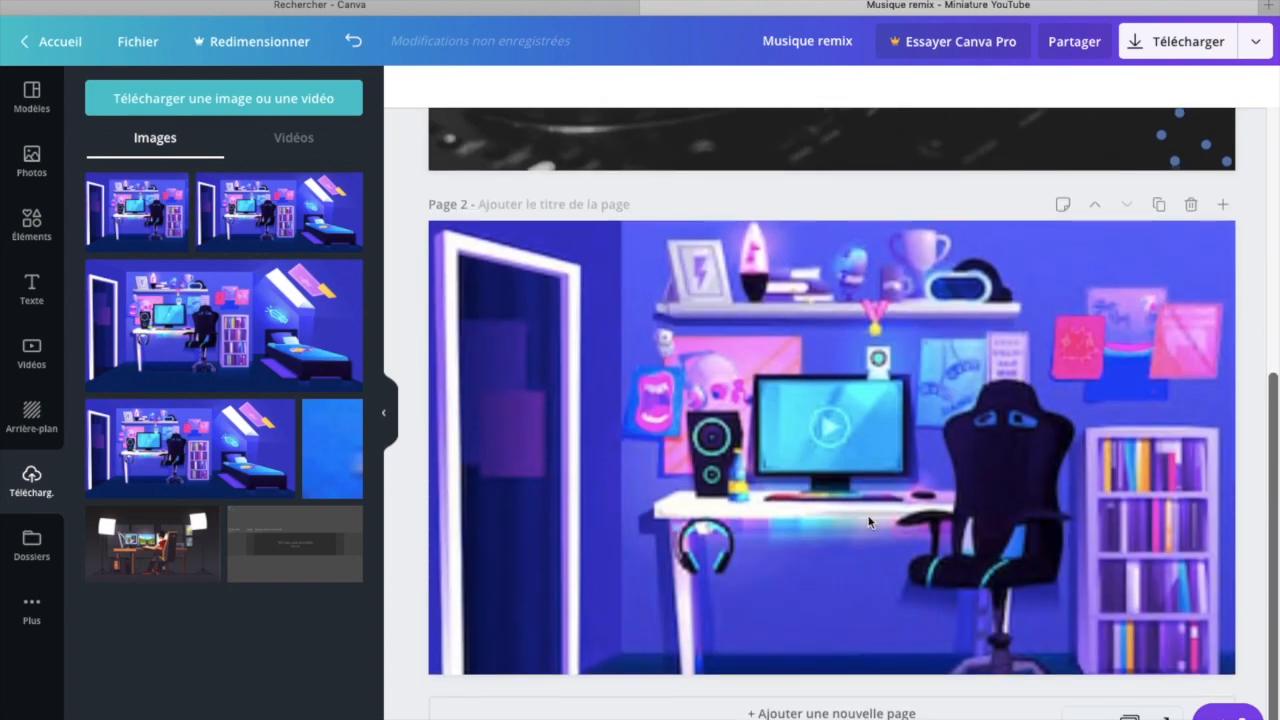
Add a title text to page 2 and replace its placeholder with "Comment faire une miniature"
{"action": "left_click", "coordinate": [38, 286]}
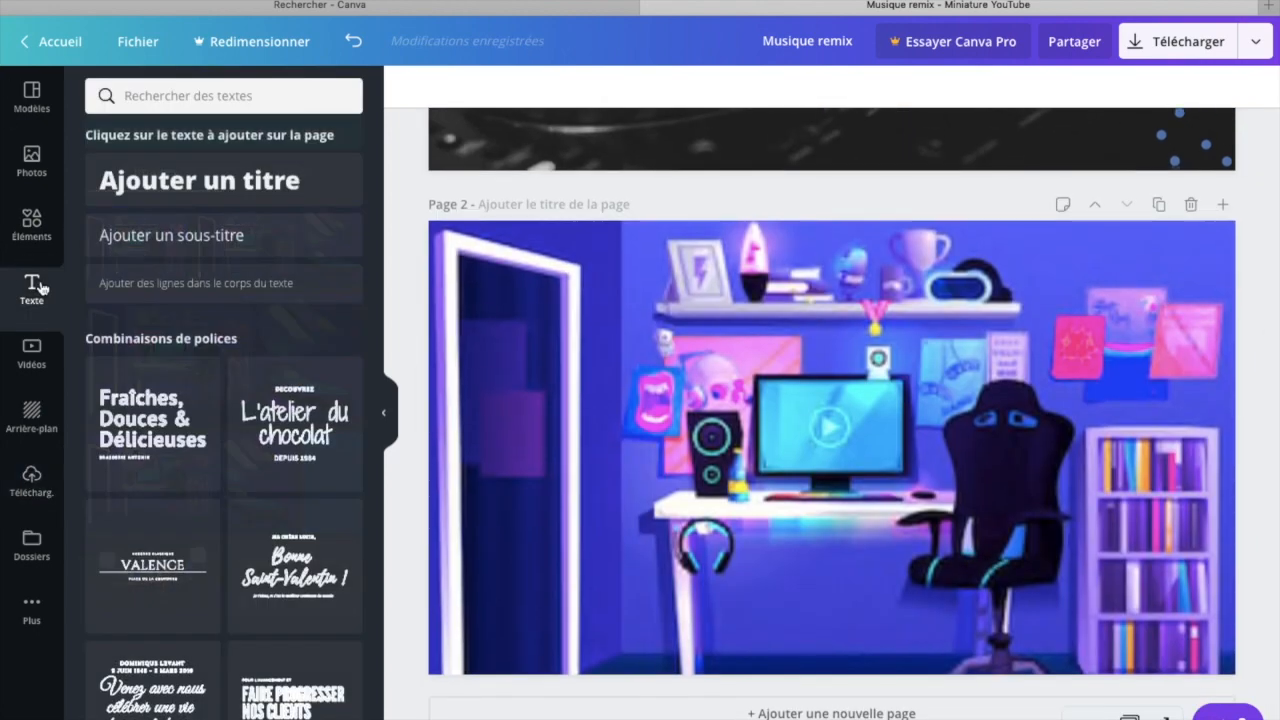
{"action": "left_click", "coordinate": [200, 100]}
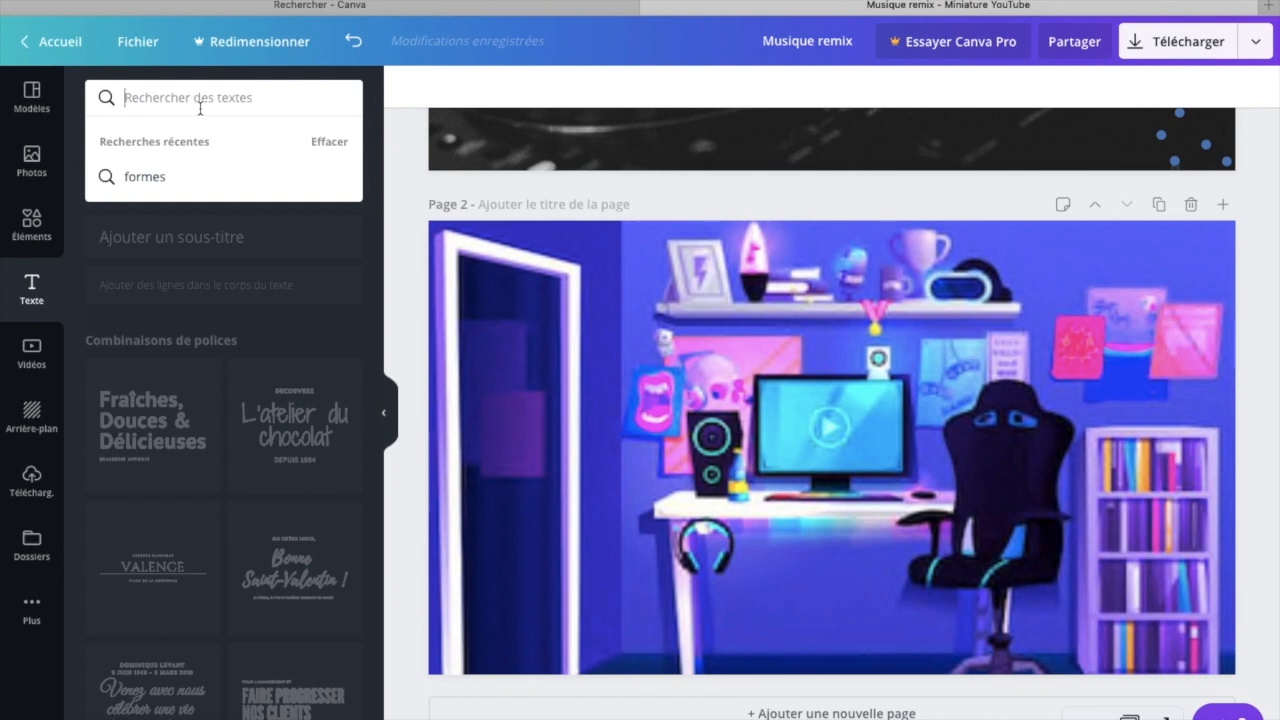
{"action": "left_click", "coordinate": [193, 342]}
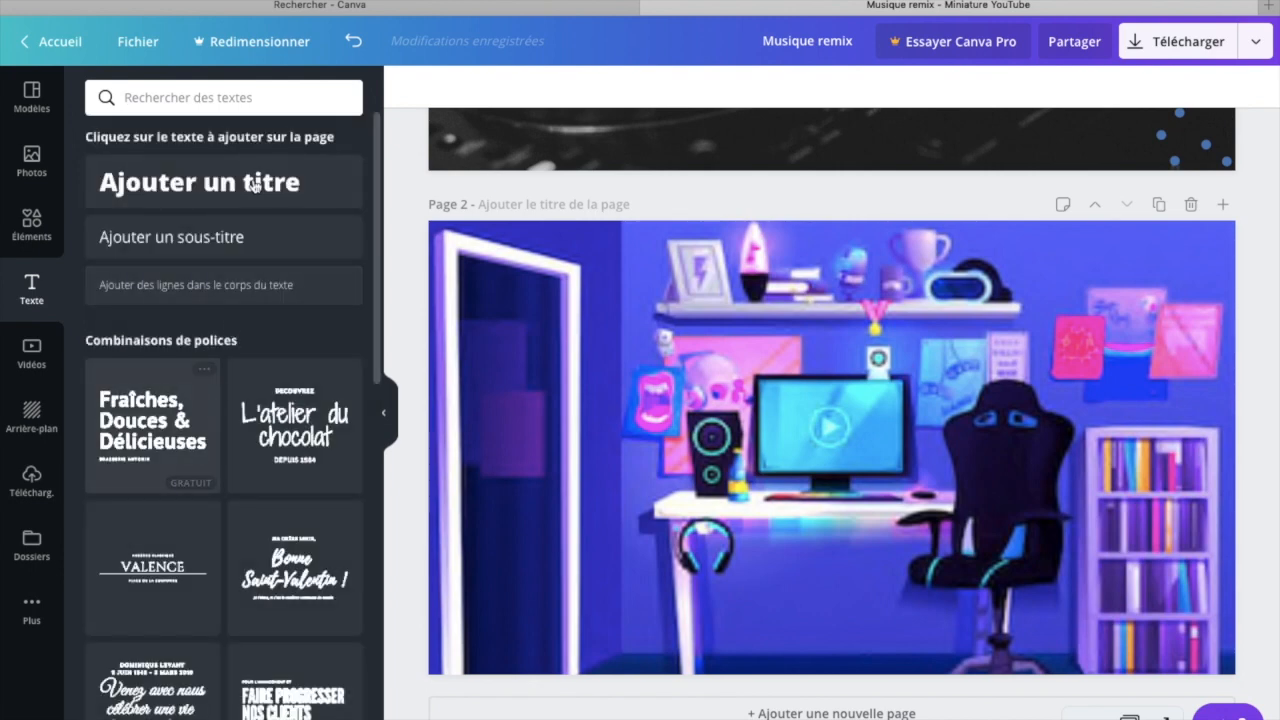
{"action": "left_click", "coordinate": [250, 200]}
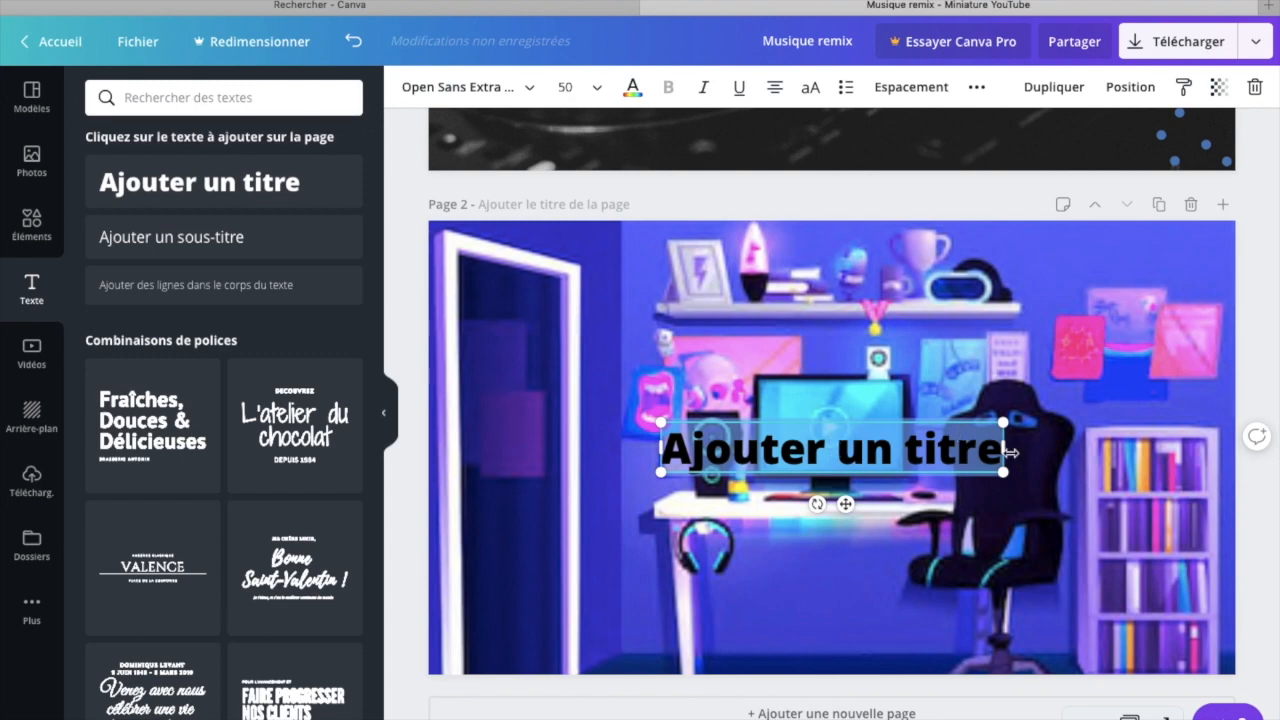
{"action": "left_click", "coordinate": [1001, 449]}
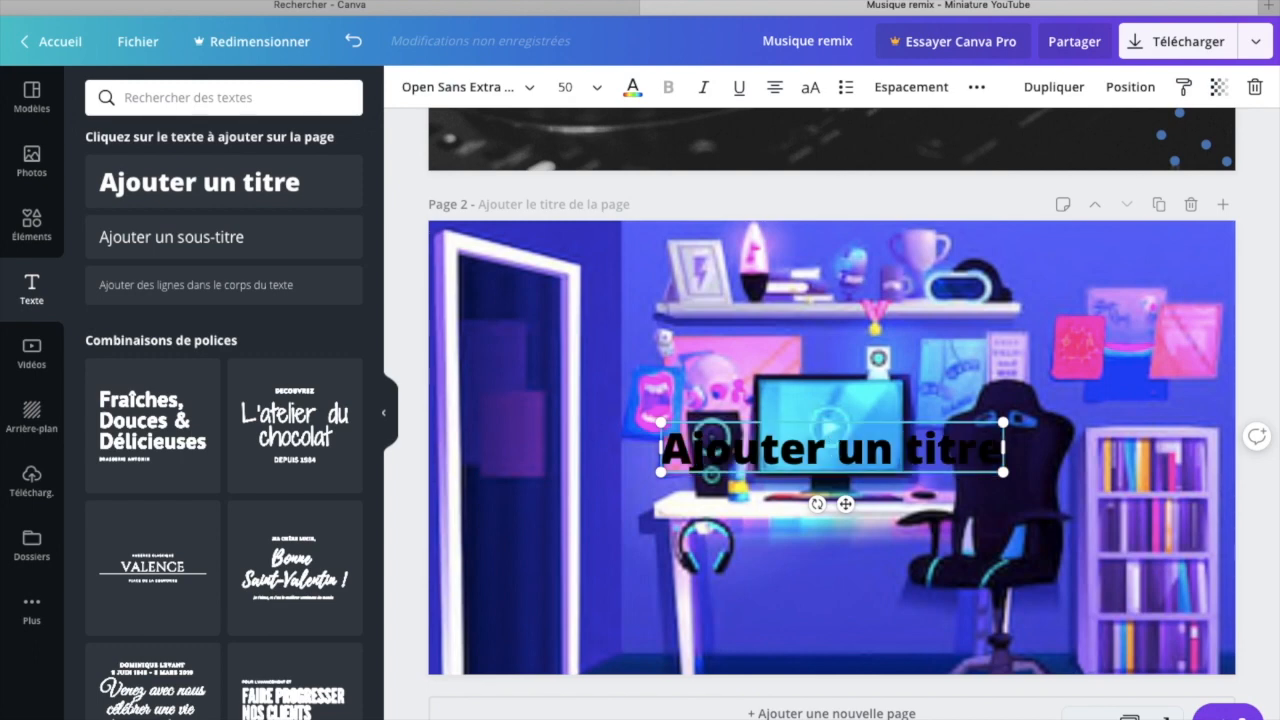
{"action": "key", "text": "BackSpace"}
{"action": "key", "text": "BackSpace"}
{"action": "key", "text": "BackSpace"}
{"action": "key", "text": "BackSpace"}
{"action": "key", "text": "BackSpace"}
{"action": "key", "text": "BackSpace"}
{"action": "key", "text": "BackSpace"}
{"action": "key", "text": "BackSpace"}
{"action": "key", "text": "BackSpace"}
{"action": "key", "text": "BackSpace"}
{"action": "key", "text": "BackSpace"}
{"action": "key", "text": "BackSpace"}
{"action": "key", "text": "BackSpace"}
{"action": "key", "text": "BackSpace"}
{"action": "key", "text": "BackSpace"}
{"action": "key", "text": "BackSpace"}
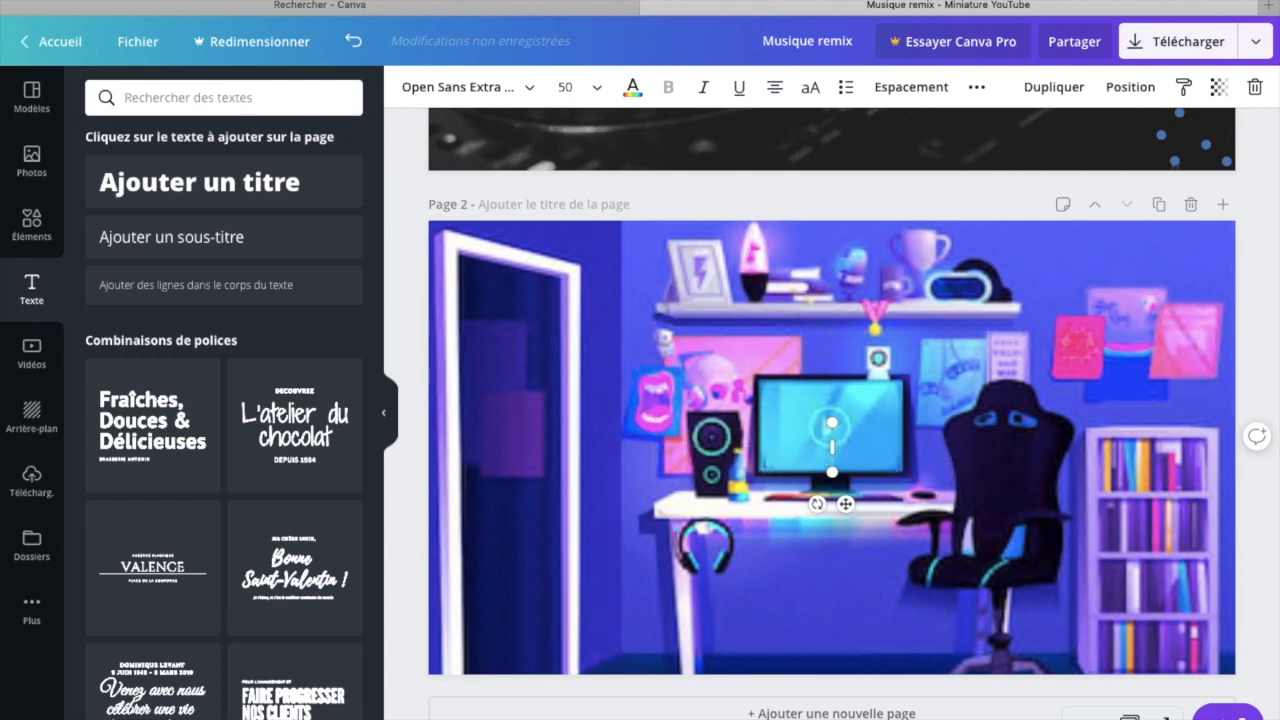
{"action": "type", "text": "Comm"}
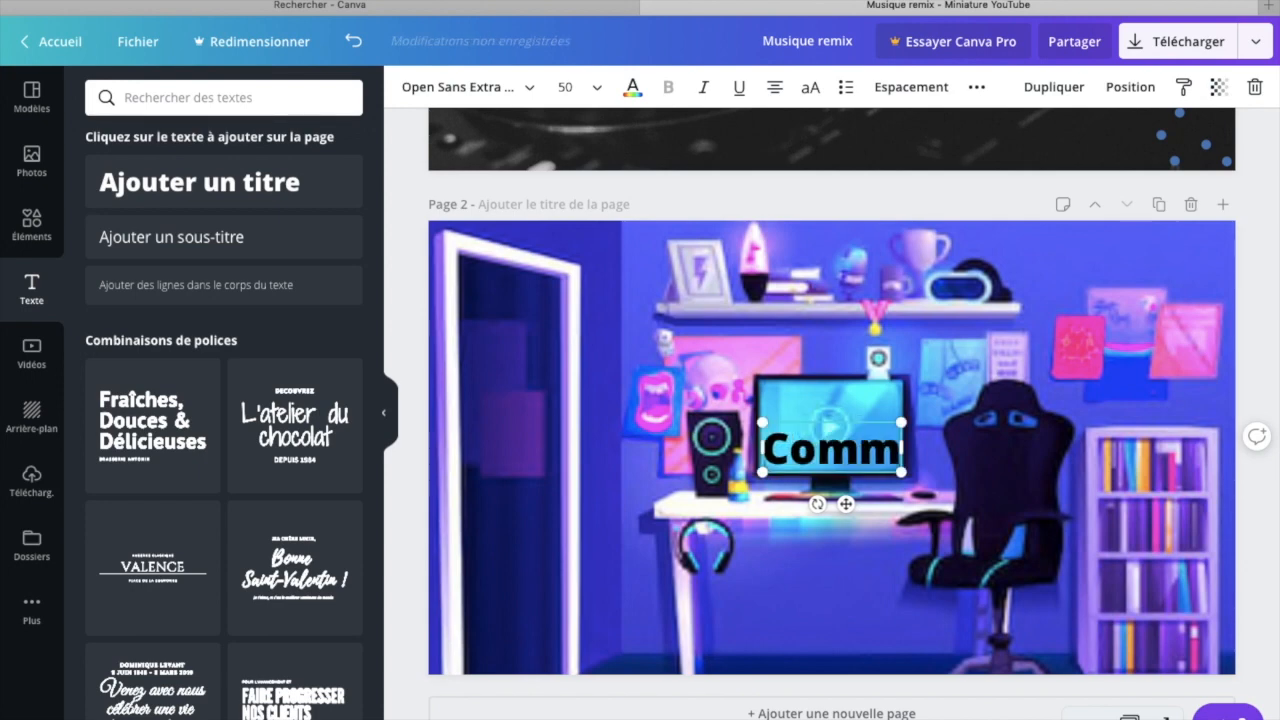
{"action": "type", "text": "ent faire"}
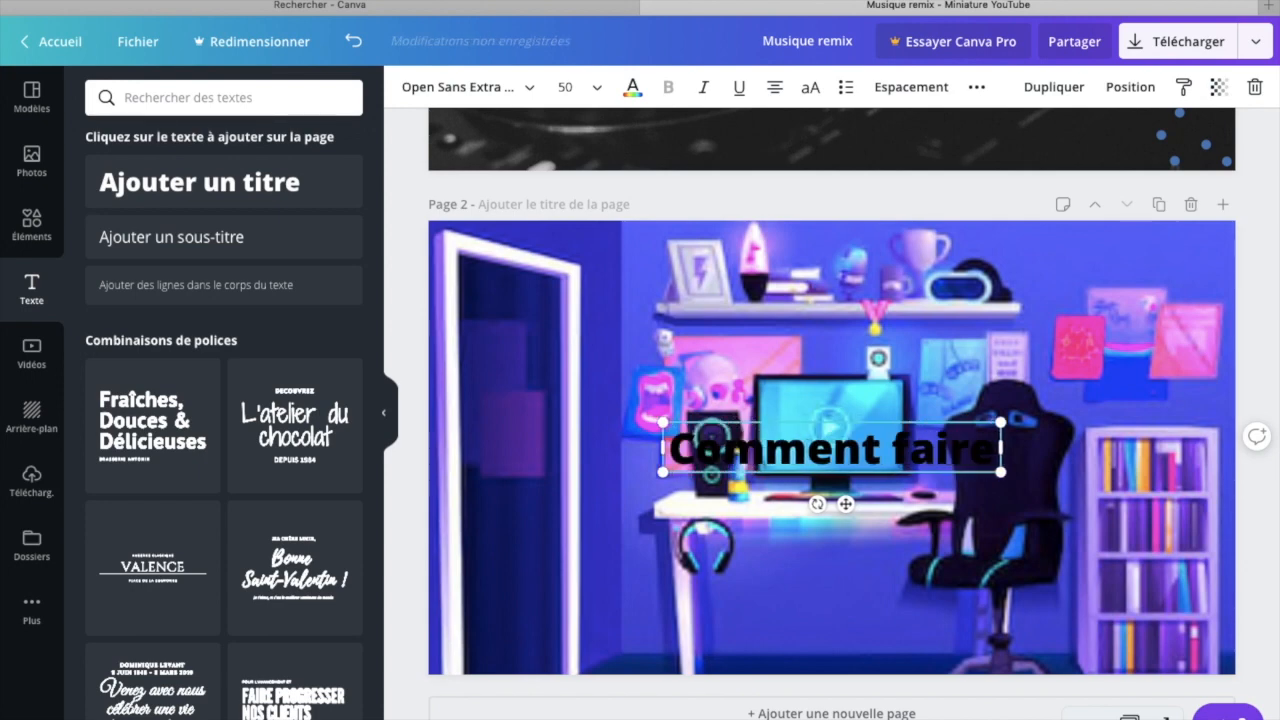
{"action": "type", "text": " une miniat"}
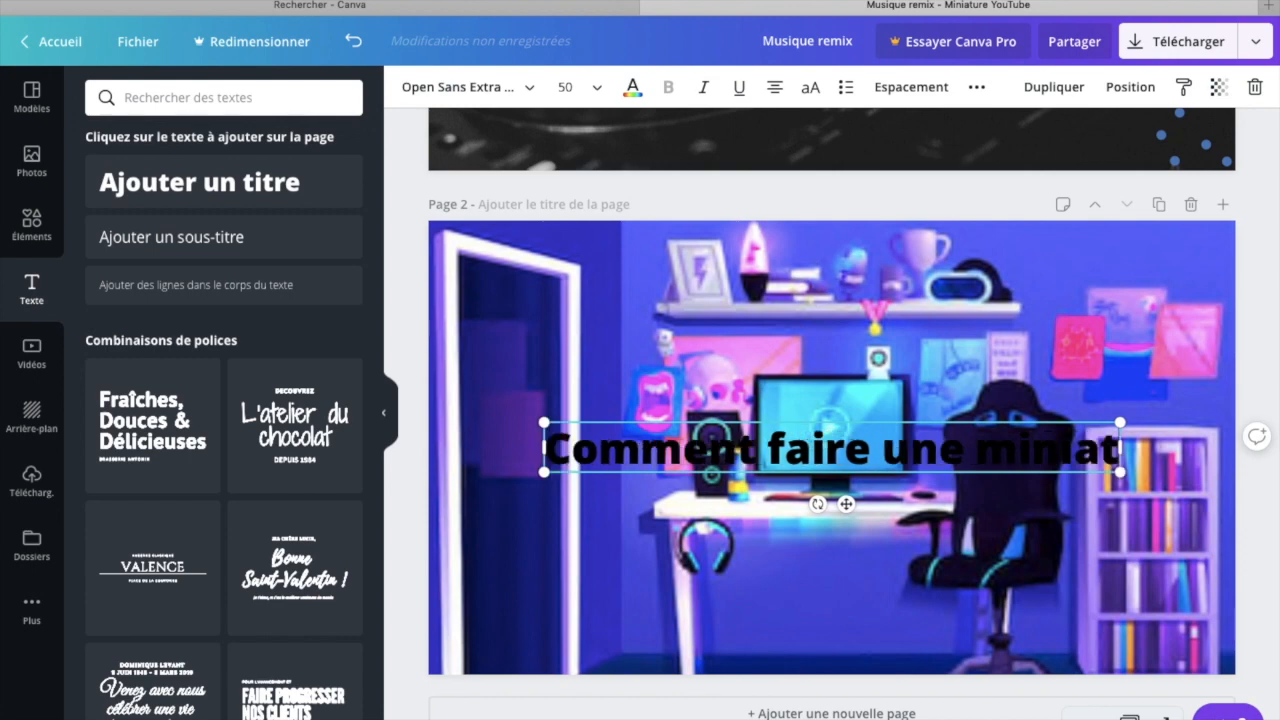
{"action": "type", "text": "ure"}
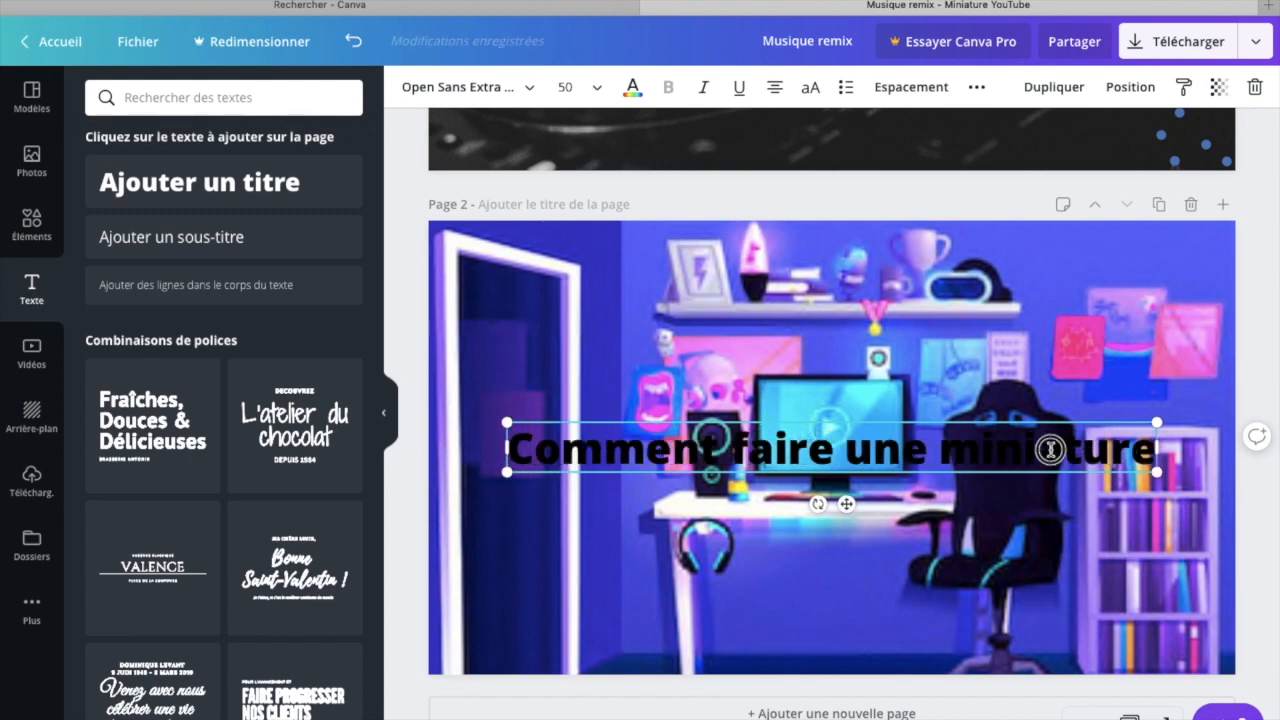
Move the "Comment faire une miniature" title to the upper edge of page 2
{"action": "left_click", "coordinate": [984, 386]}
{"action": "left_click", "coordinate": [897, 440]}
{"action": "left_click_drag", "start_coordinate": [897, 430], "coordinate": [860, 255]}
Insert the recently used grey square and reshape it into a bar framing the "Comment faire une miniature" title
{"action": "left_click", "coordinate": [31, 222]}
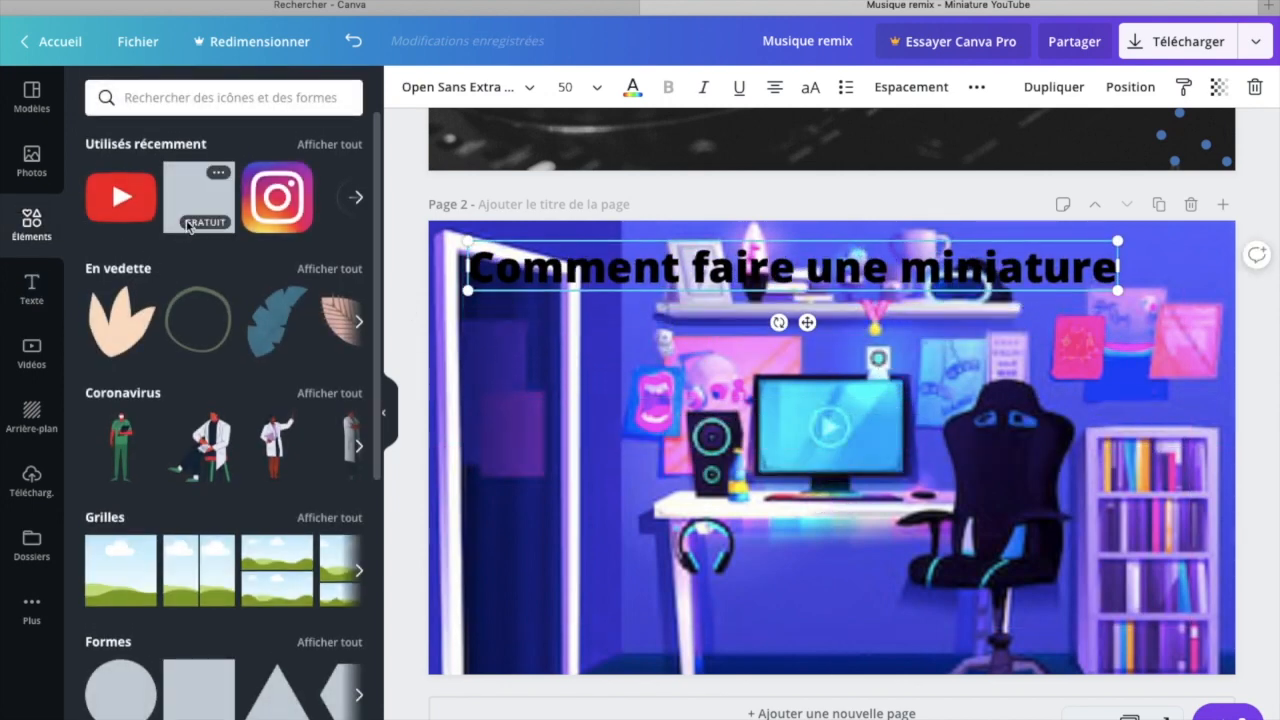
{"action": "left_click", "coordinate": [192, 211]}
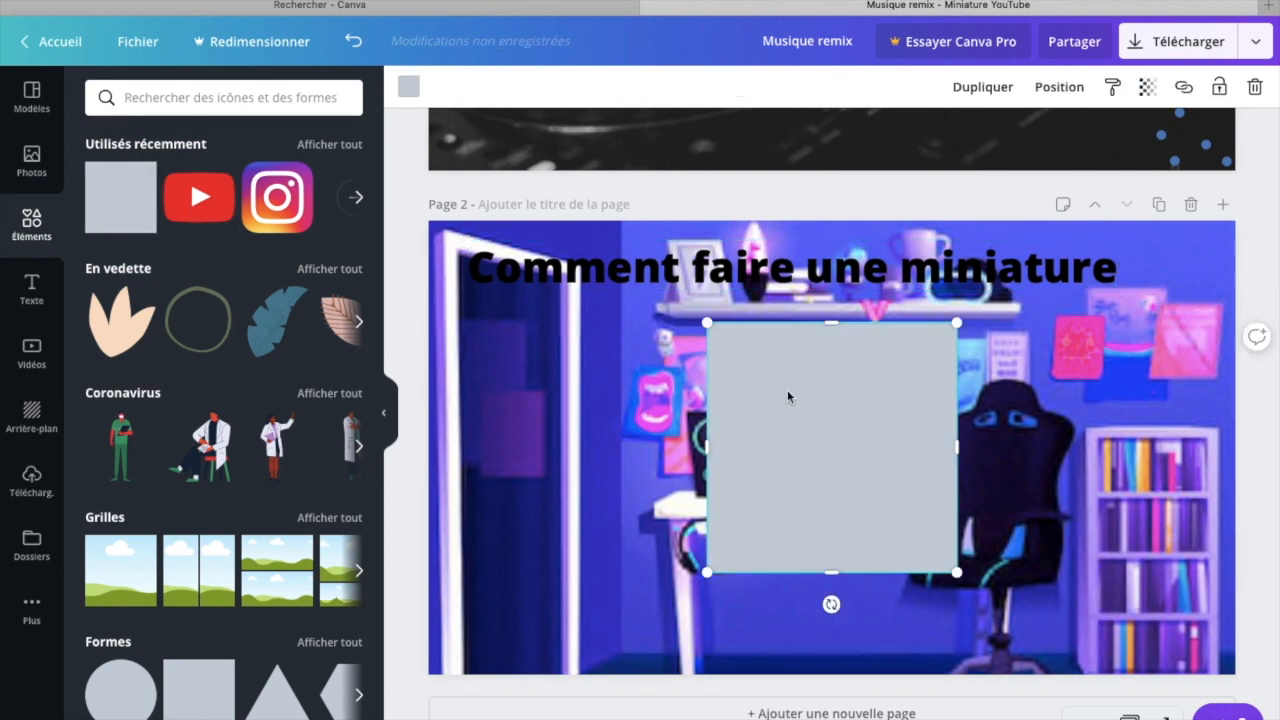
{"action": "left_click_drag", "start_coordinate": [780, 346], "coordinate": [753, 300]}
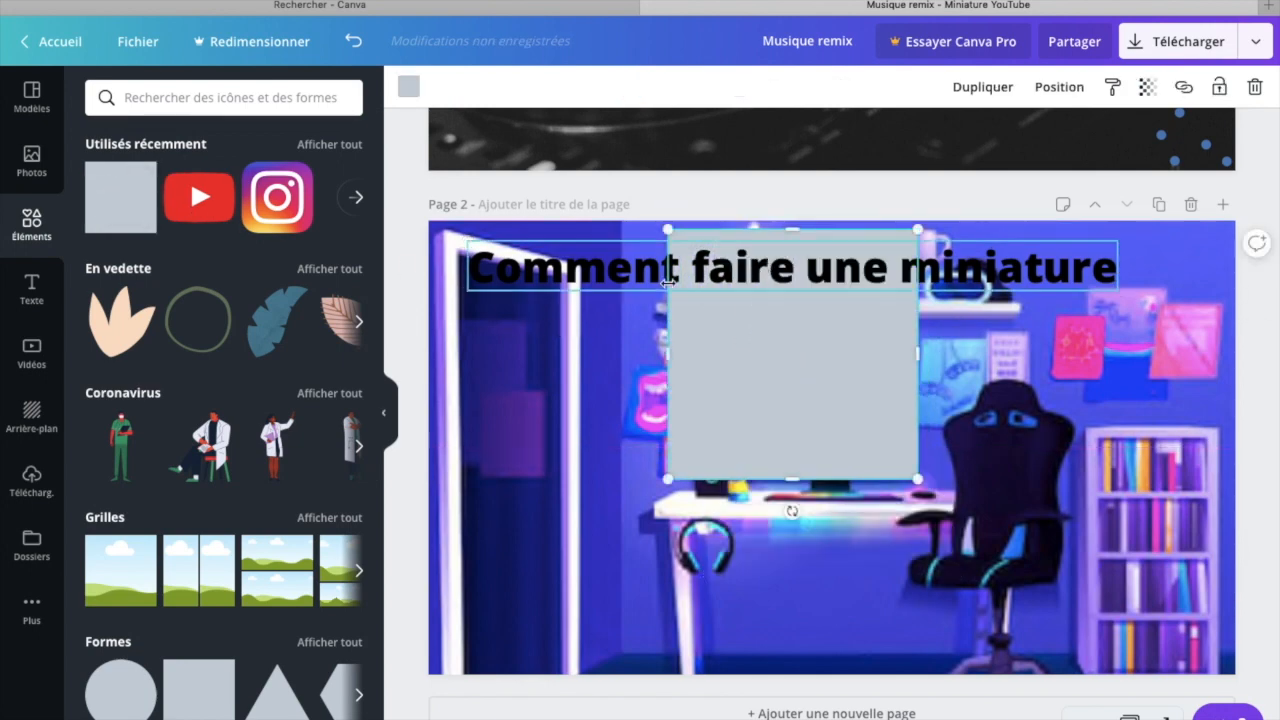
{"action": "left_click_drag", "start_coordinate": [819, 303], "coordinate": [817, 300]}
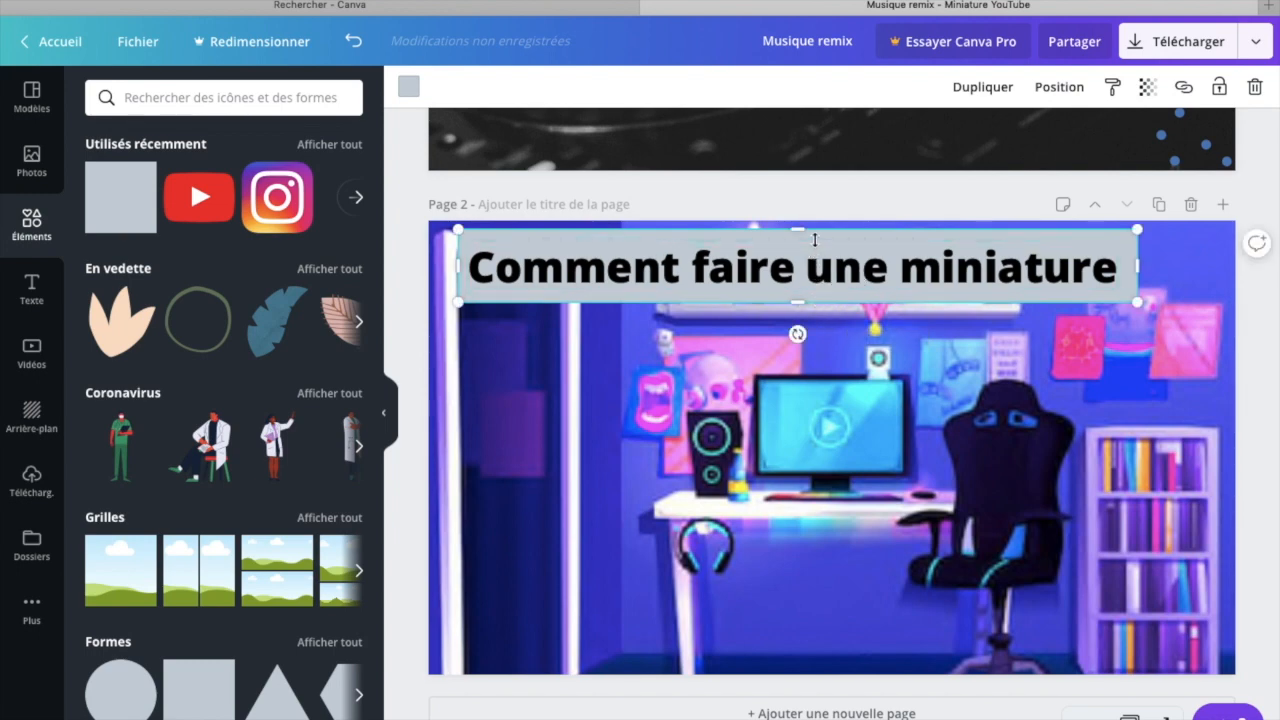
Recolour the grey bar behind the title with the yellow from the default colours
{"action": "left_click", "coordinate": [408, 86]}
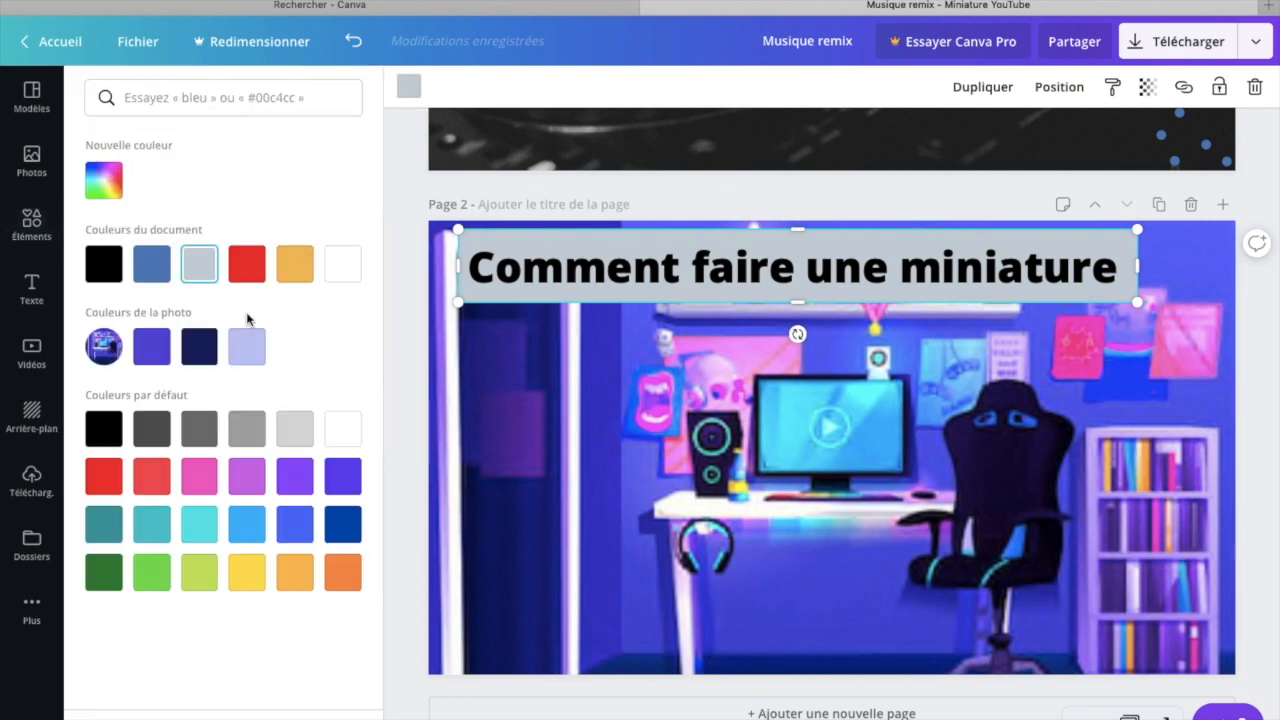
{"action": "left_click", "coordinate": [246, 573]}
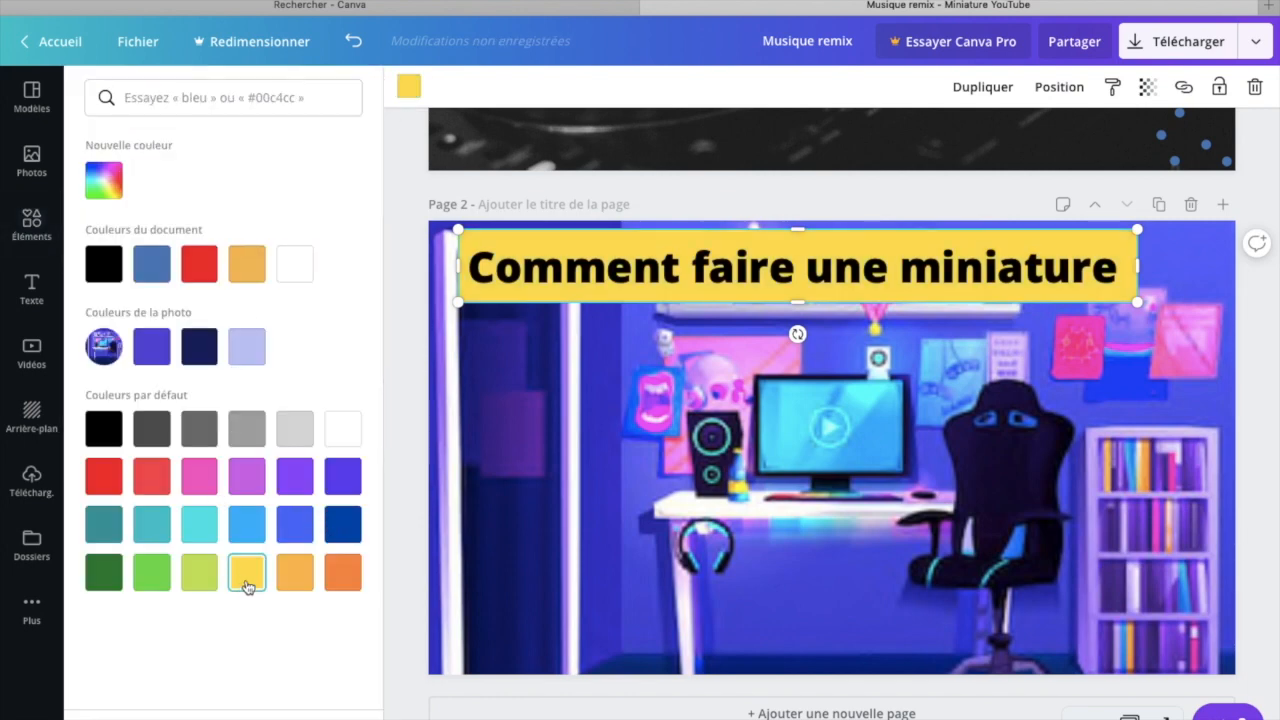
{"action": "key", "text": "Escape"}
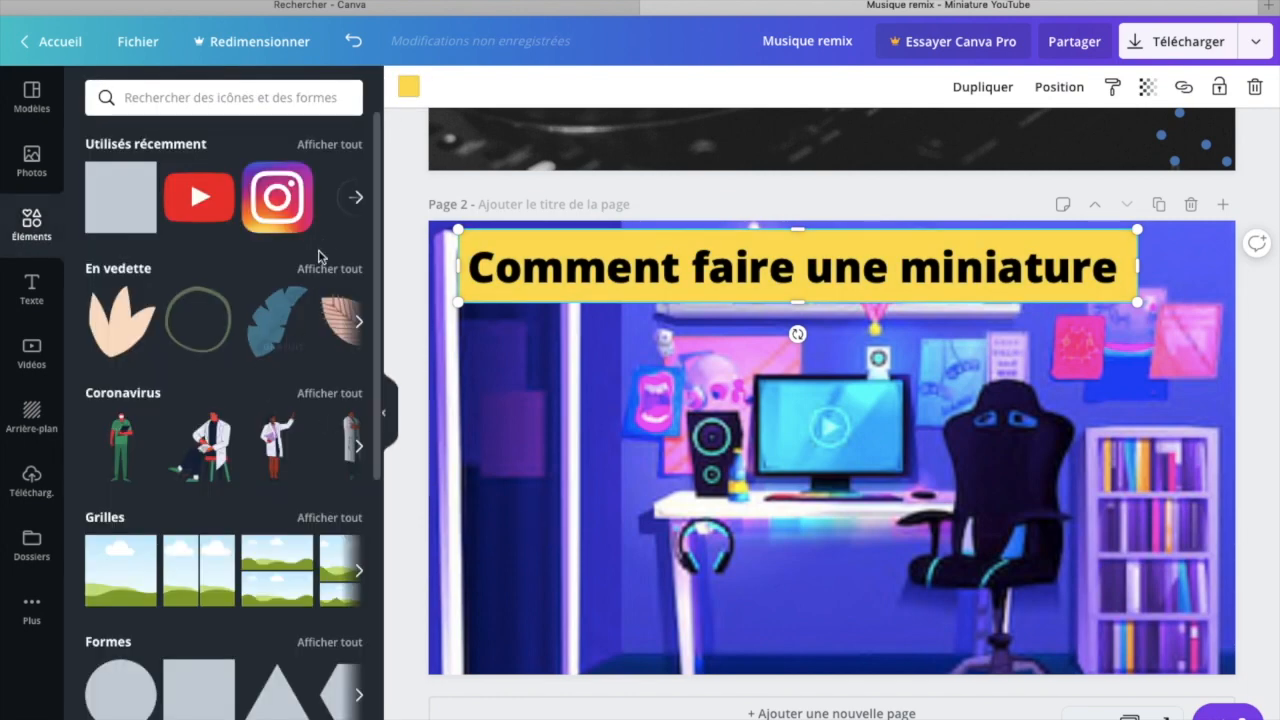
Add a second title text below the yellow bar reading "Sur youtube"
{"action": "left_click", "coordinate": [31, 285]}
{"action": "left_click", "coordinate": [206, 180]}
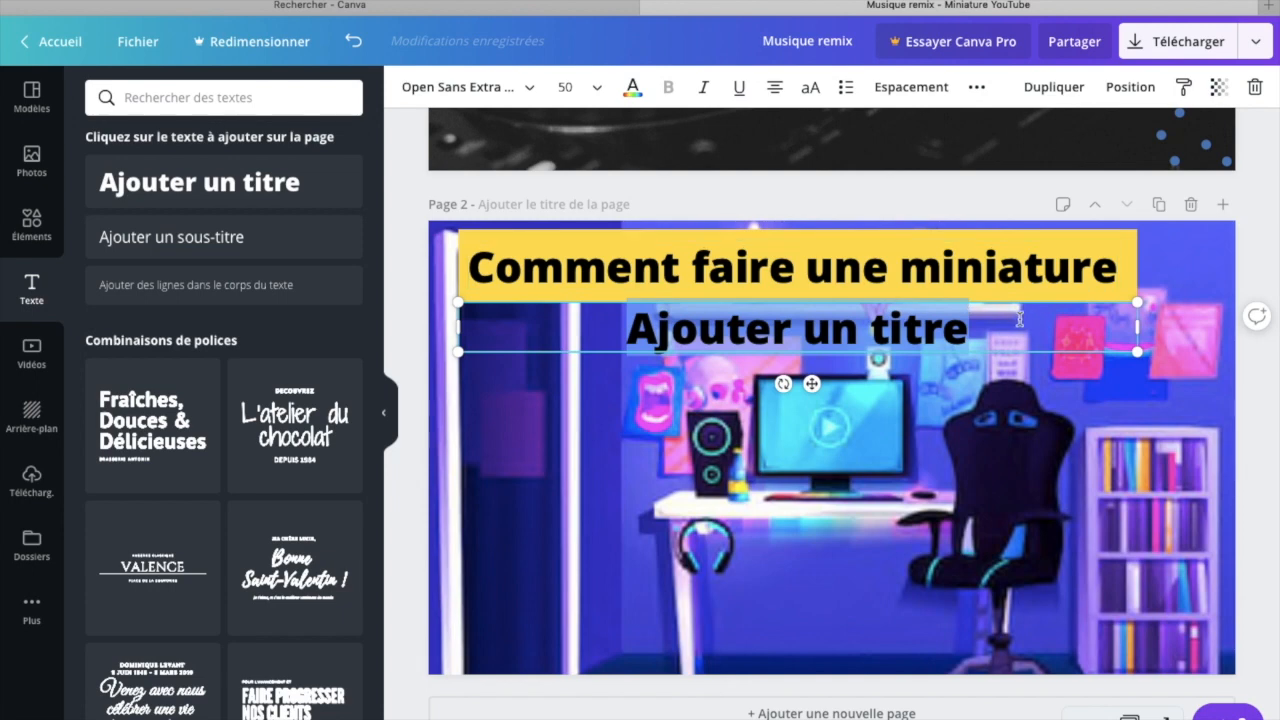
{"action": "key", "text": "BackSpace"}
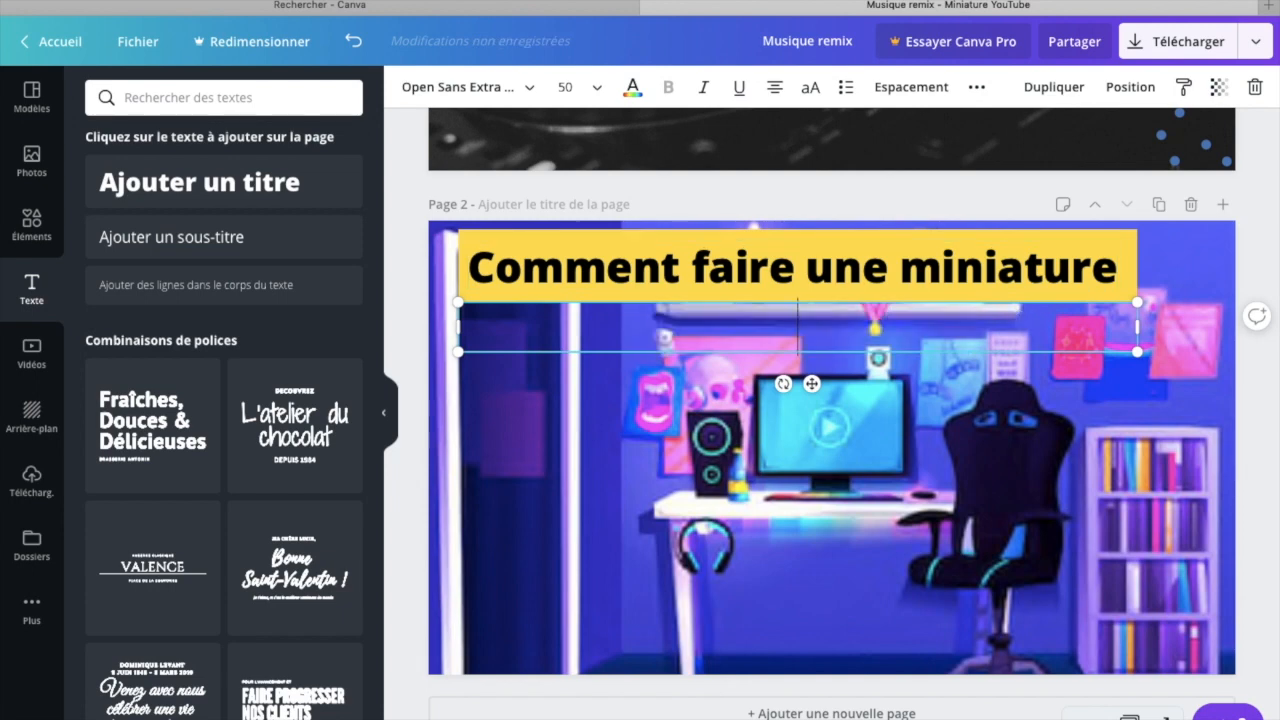
{"action": "type", "text": "Sur youtube"}
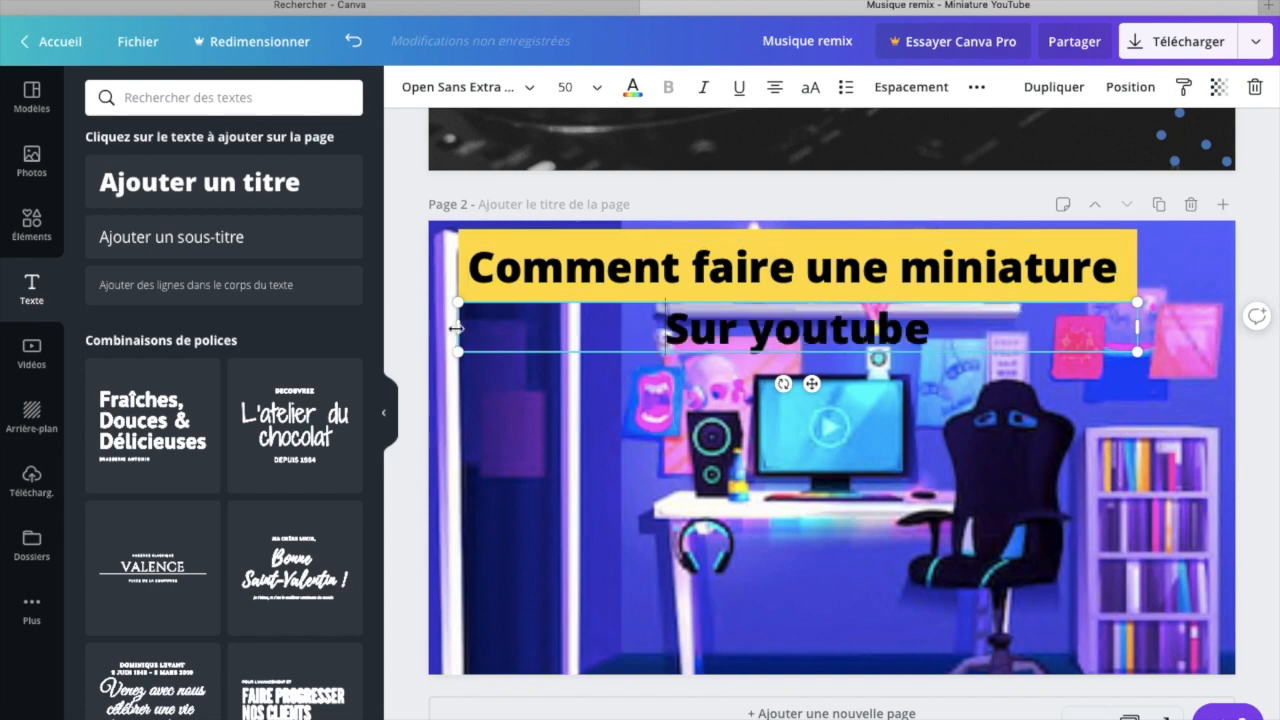
Set the "Sur youtube" text to size 80 and resize its box so the text fits on one line toward the page's right
{"action": "left_click_drag", "start_coordinate": [462, 328], "coordinate": [820, 328]}
{"action": "left_click", "coordinate": [572, 87]}
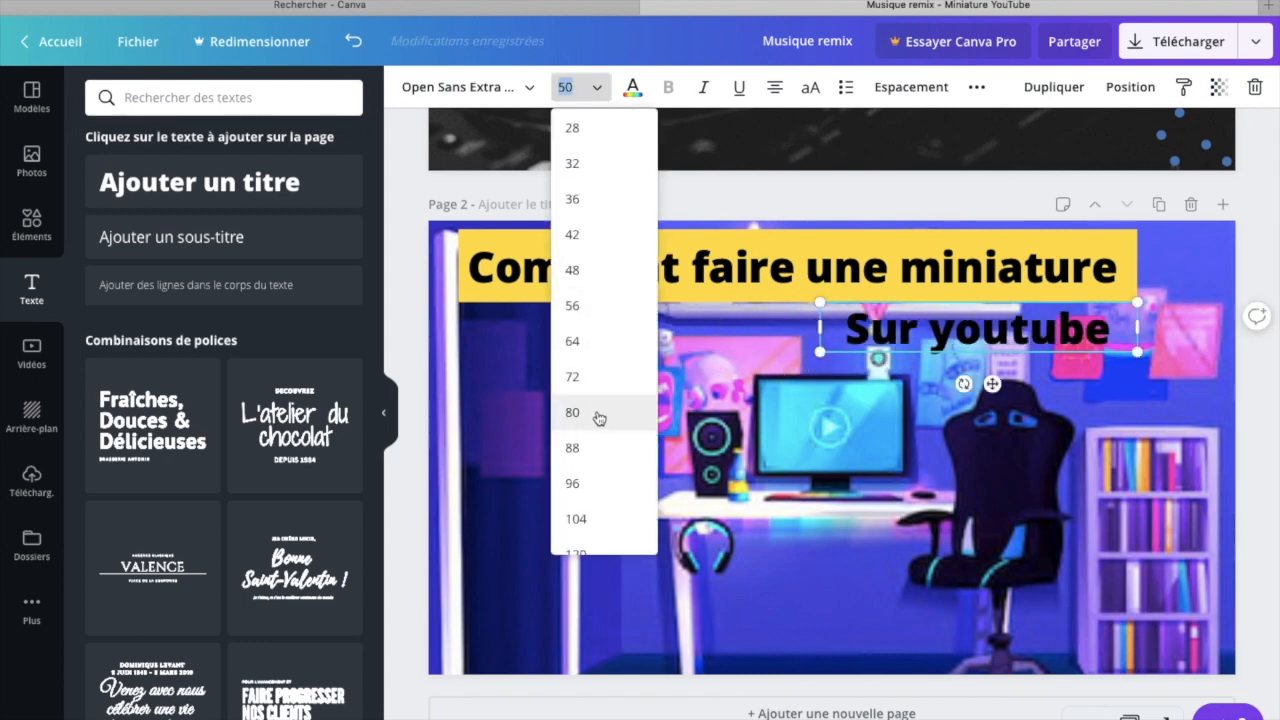
{"action": "left_click", "coordinate": [572, 412]}
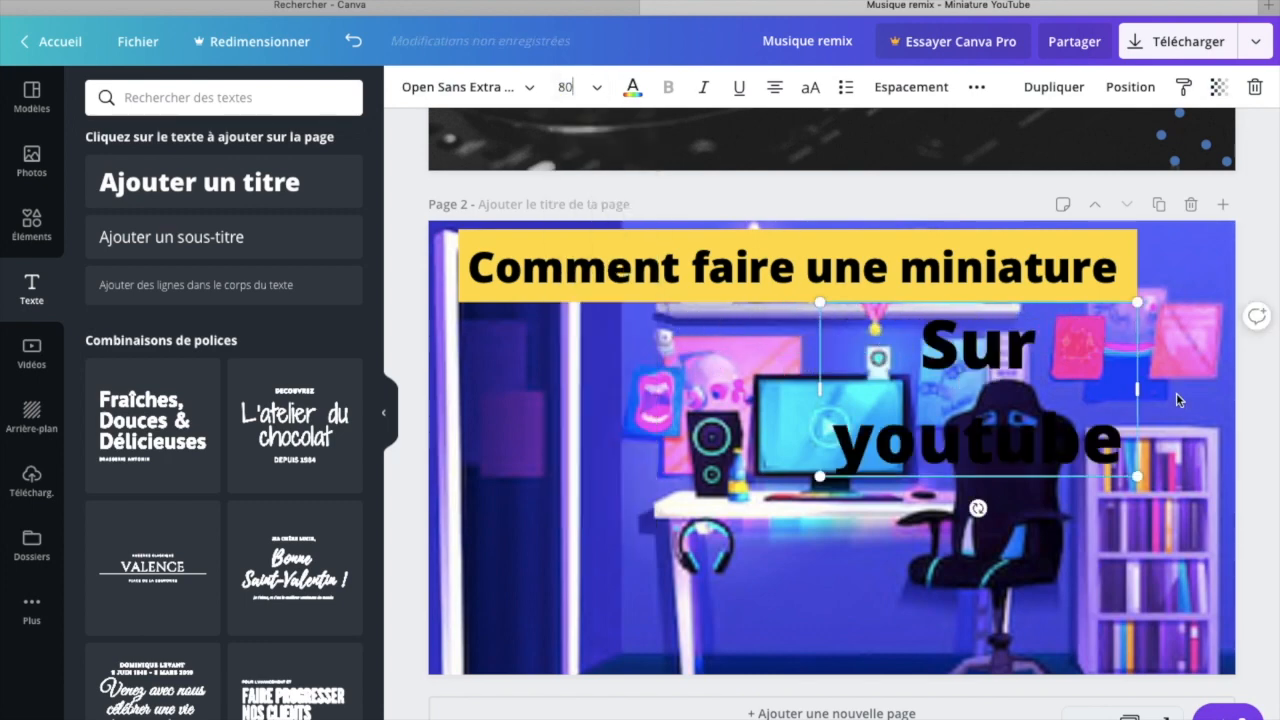
{"action": "left_click_drag", "start_coordinate": [1138, 390], "coordinate": [1257, 386]}
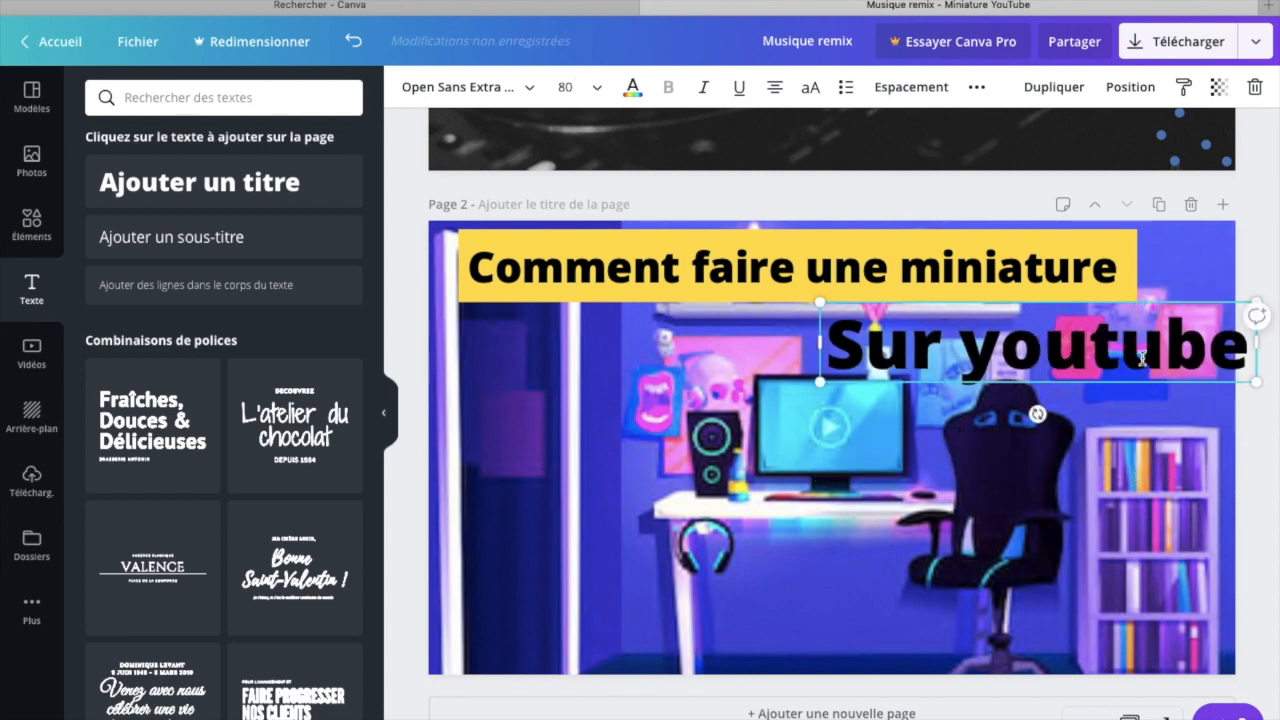
Enlarge the "Comment faire une miniature" title with its yellow bar fitted around it, and move "Sur youtube" to the page's middle
{"action": "left_click", "coordinate": [940, 268]}
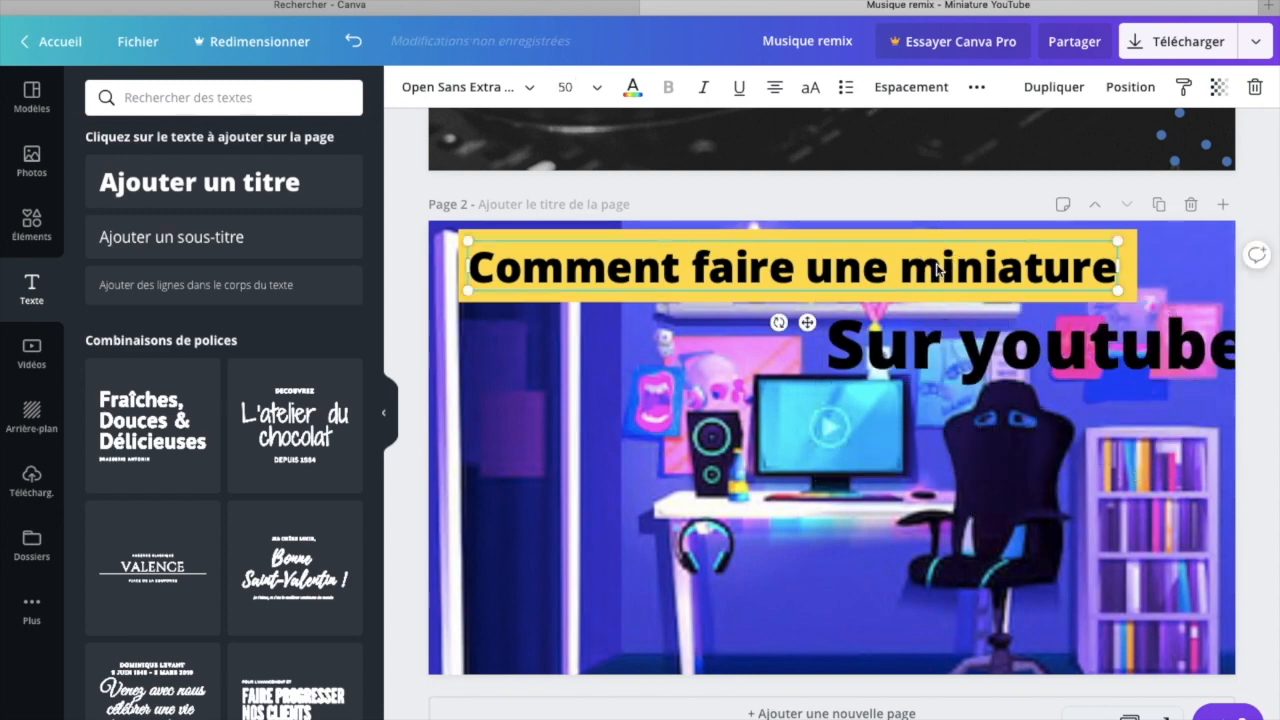
{"action": "mouse_move", "coordinate": [472, 266]}
{"action": "left_mouse_down"}
{"action": "mouse_move", "coordinate": [806, 263]}
{"action": "mouse_move", "coordinate": [488, 248]}
{"action": "mouse_move", "coordinate": [475, 267]}
{"action": "left_mouse_up"}
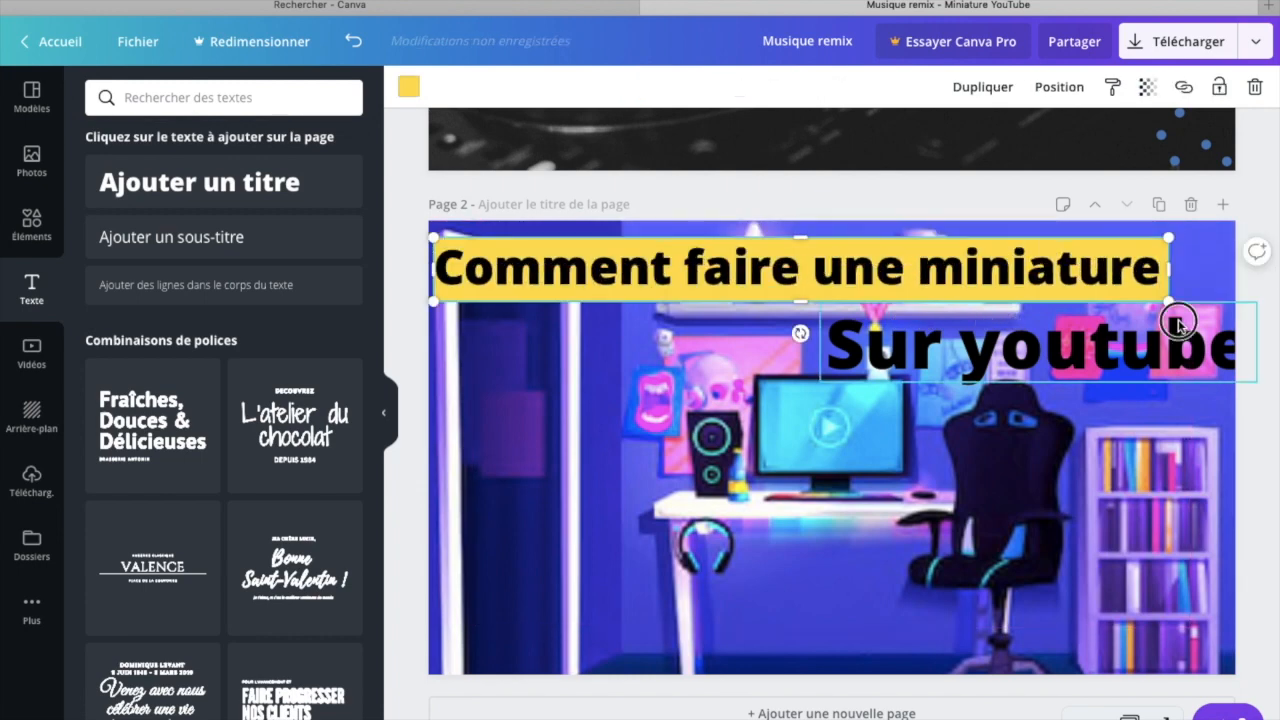
{"action": "left_click", "coordinate": [1178, 321]}
{"action": "left_click_drag", "start_coordinate": [1178, 321], "coordinate": [882, 384]}
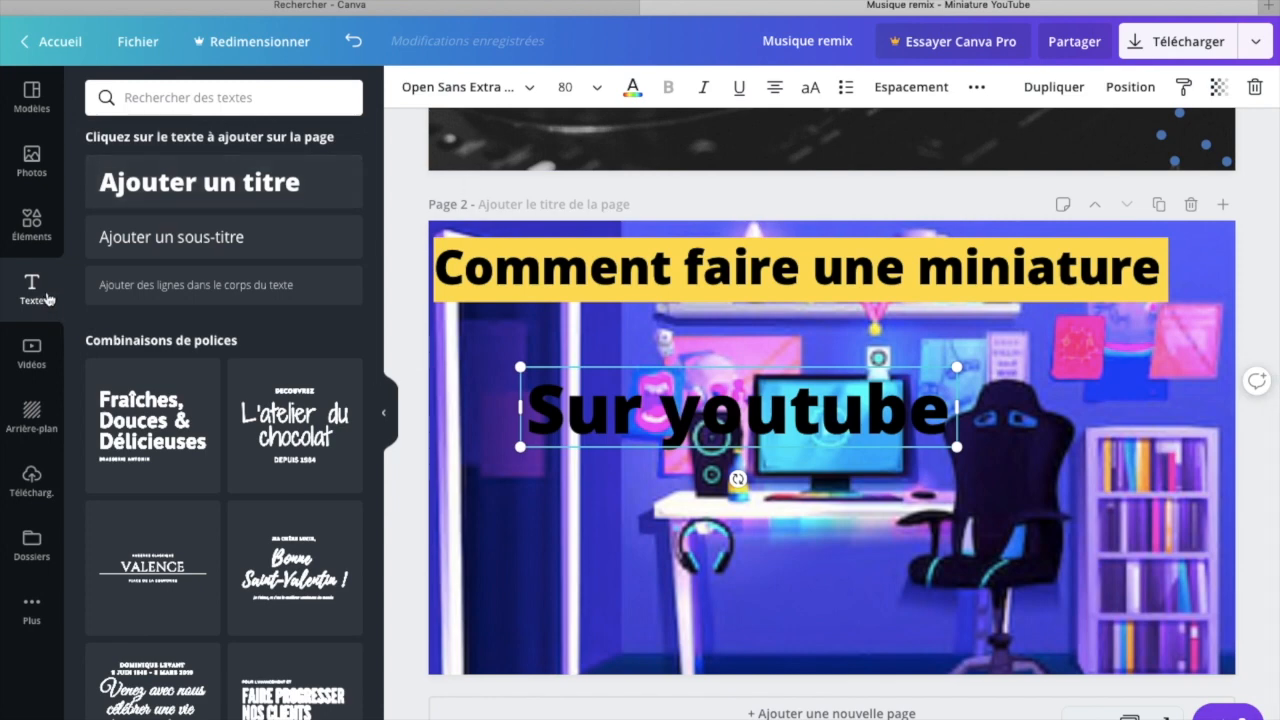
Insert the recently used grey square and reshape it into a wide bar behind "Sur youtube", leaving space before the text
{"action": "left_click", "coordinate": [36, 243]}
{"action": "left_click", "coordinate": [120, 197]}
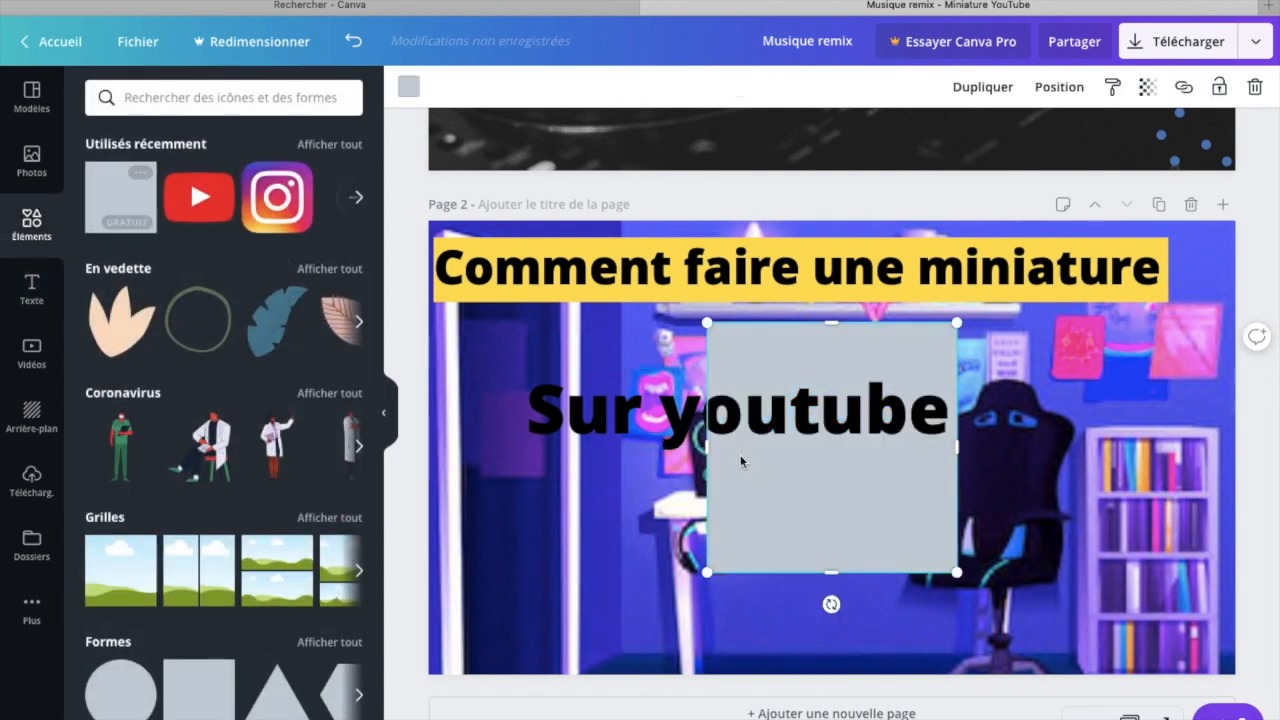
{"action": "left_click_drag", "start_coordinate": [827, 321], "coordinate": [830, 367]}
{"action": "left_click_drag", "start_coordinate": [830, 571], "coordinate": [837, 452]}
{"action": "left_click_drag", "start_coordinate": [707, 410], "coordinate": [528, 432]}
{"action": "left_click_drag", "start_coordinate": [528, 432], "coordinate": [516, 432]}
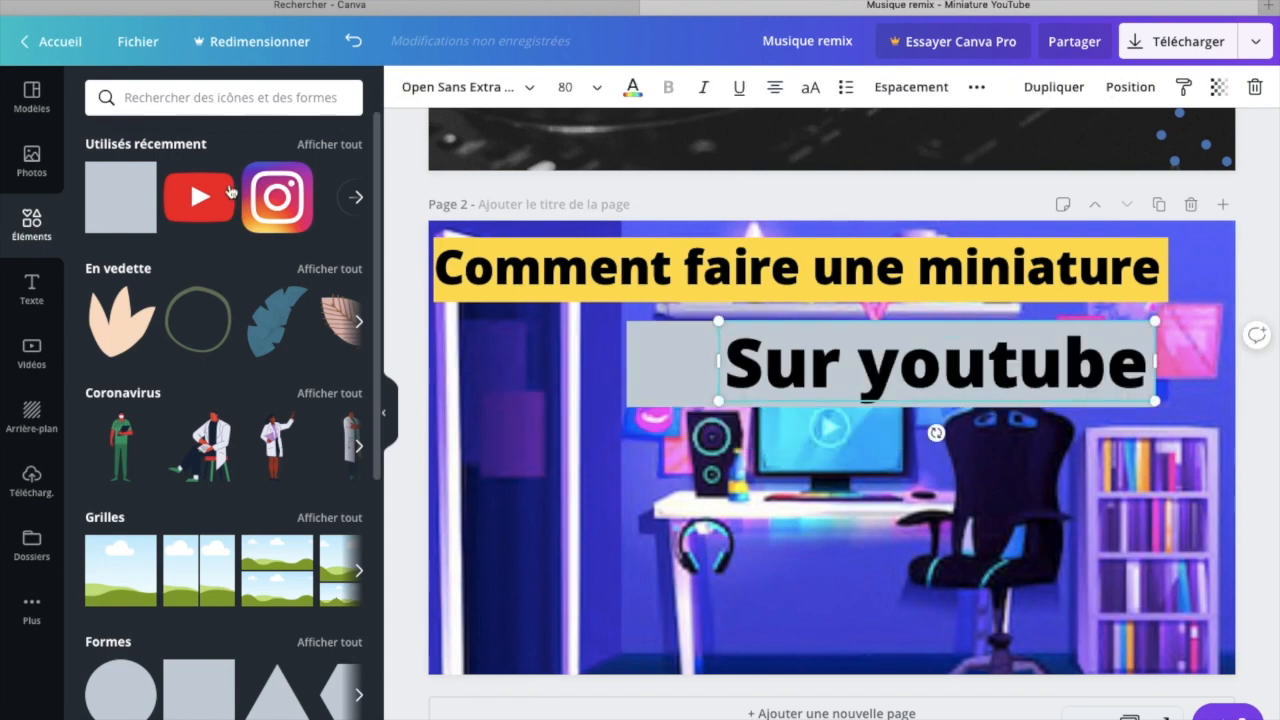
Insert the recently used YouTube logo and fit it on the grey bar just before the "Sur youtube" text
{"action": "left_click", "coordinate": [216, 197]}
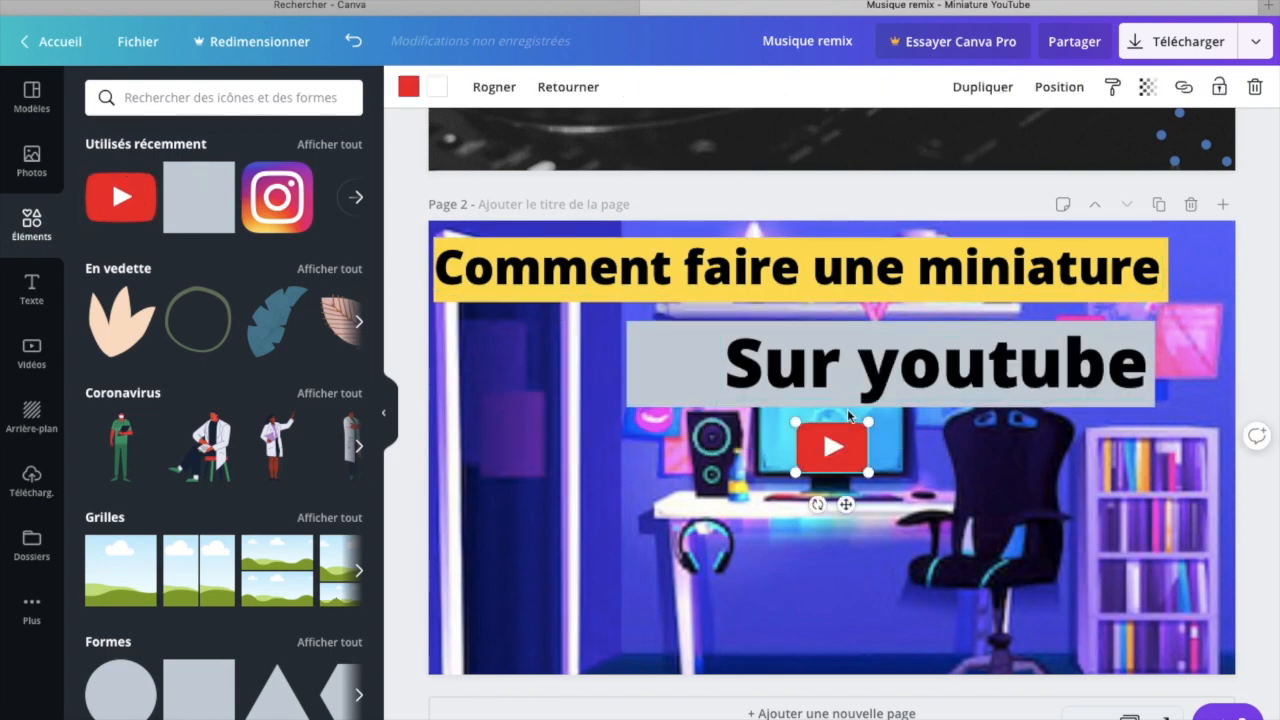
{"action": "left_click_drag", "start_coordinate": [811, 451], "coordinate": [678, 358]}
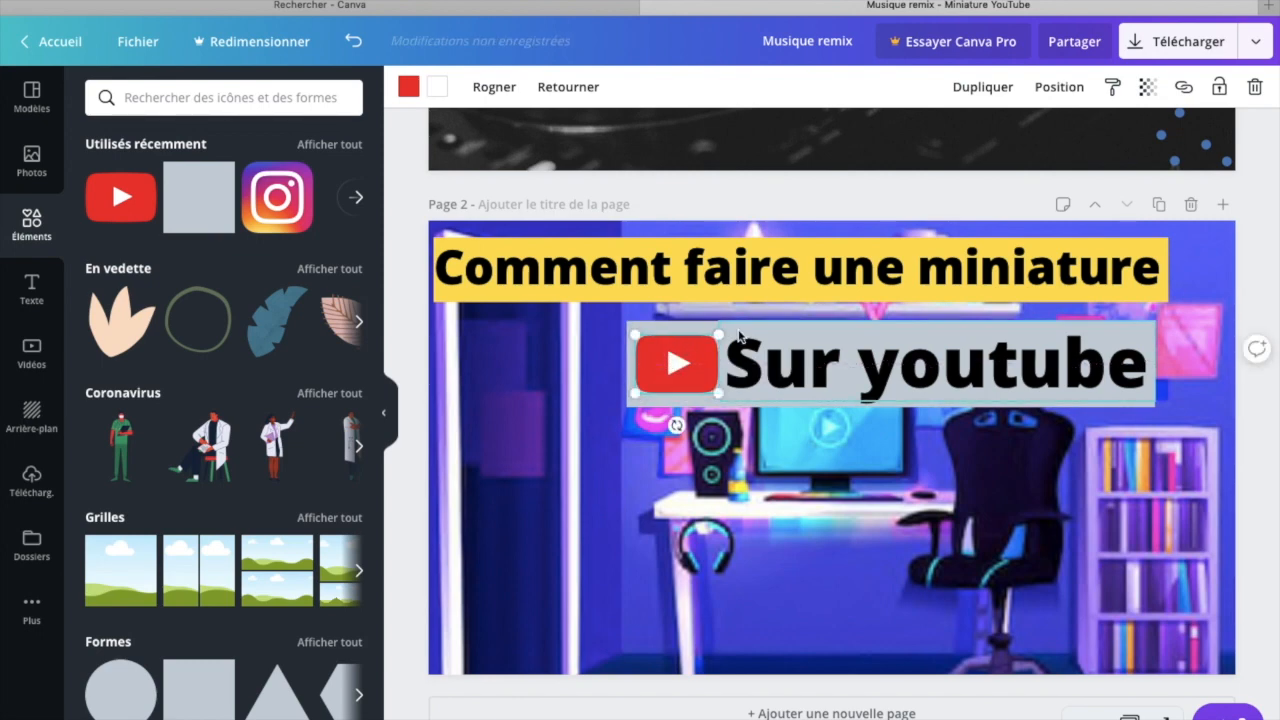
{"action": "left_click", "coordinate": [744, 328]}
Try blue and green on the bar behind "Sur youtube" and settle on orange from the default colours
{"action": "left_click", "coordinate": [688, 330]}
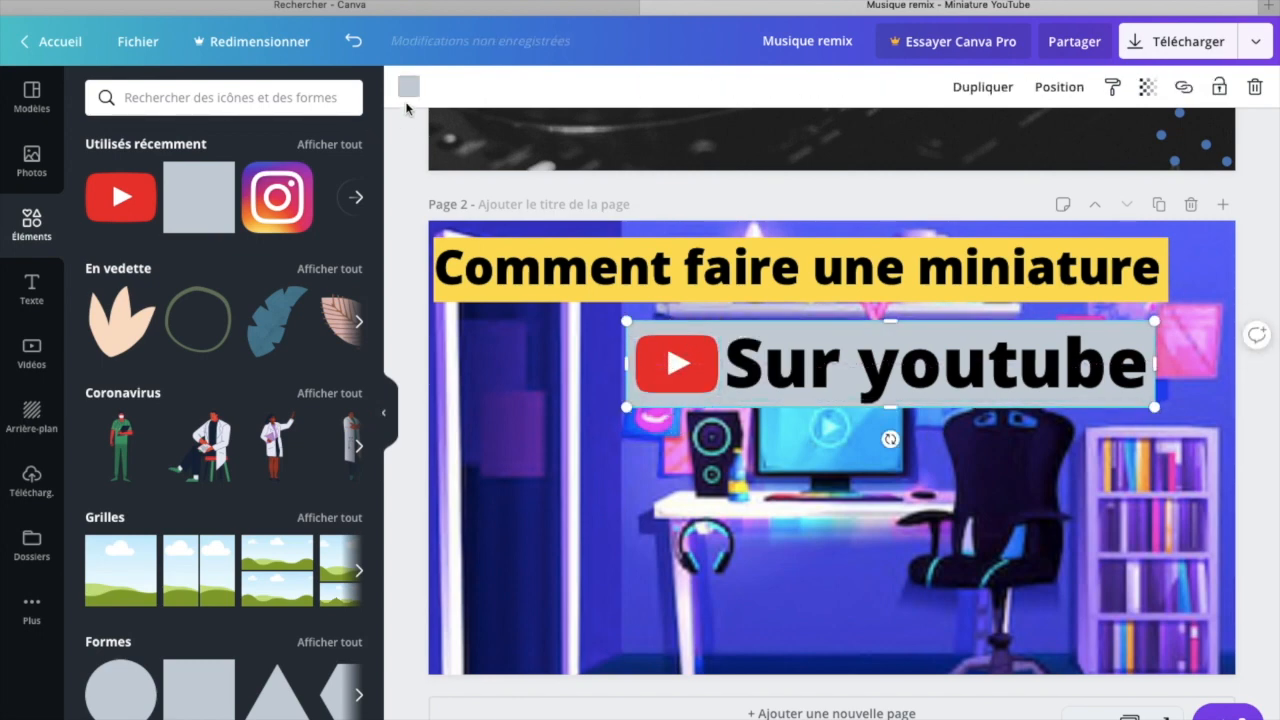
{"action": "left_click", "coordinate": [407, 97]}
{"action": "left_click", "coordinate": [246, 580]}
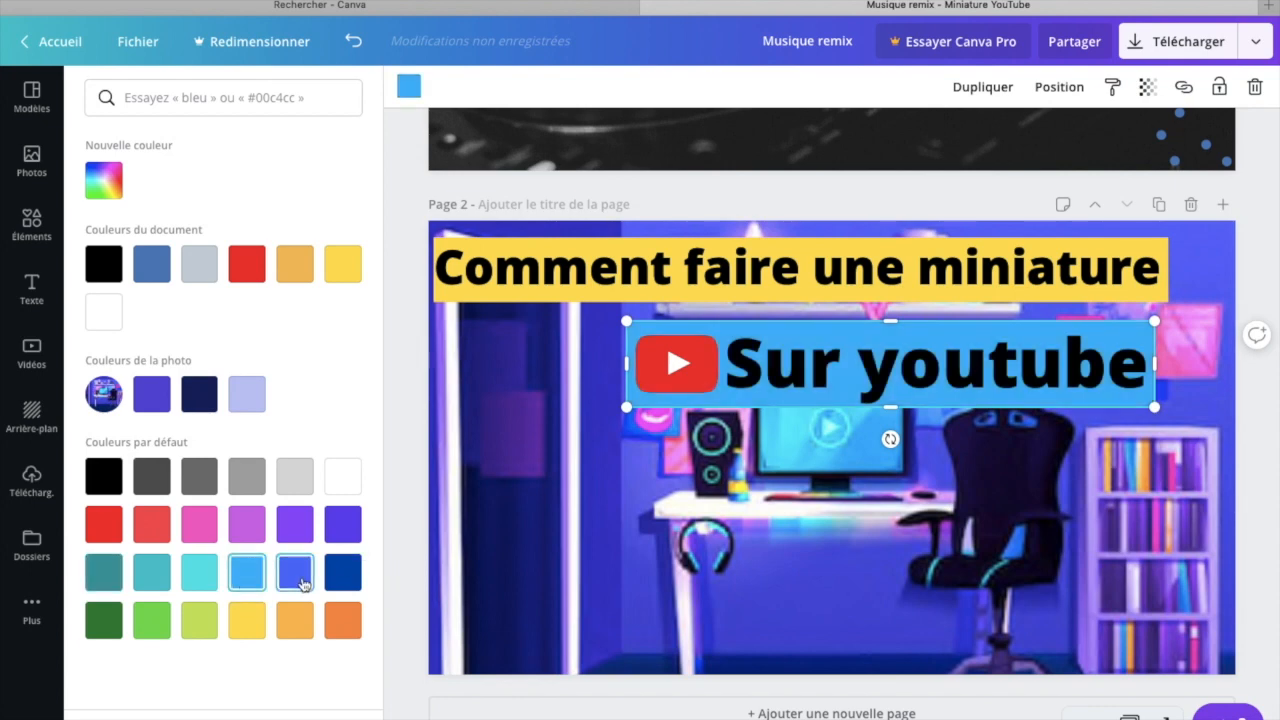
{"action": "left_click", "coordinate": [141, 628]}
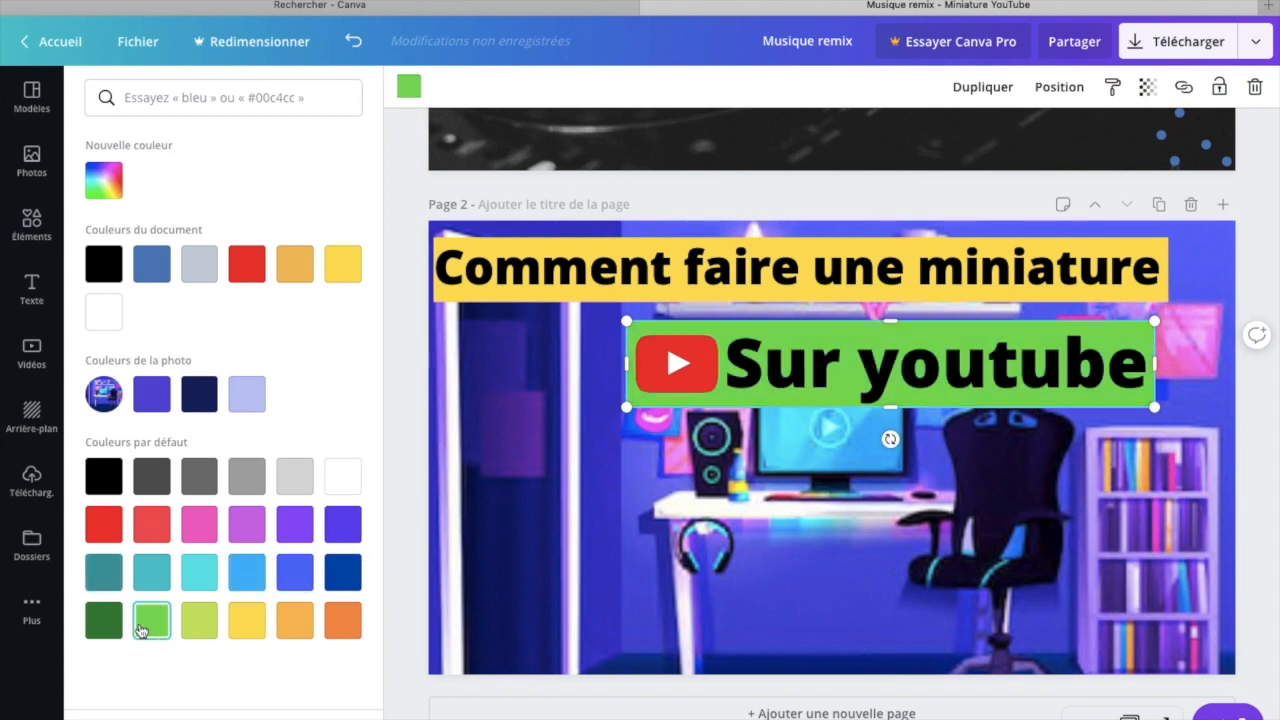
{"action": "left_click", "coordinate": [251, 573]}
{"action": "left_click", "coordinate": [343, 624]}
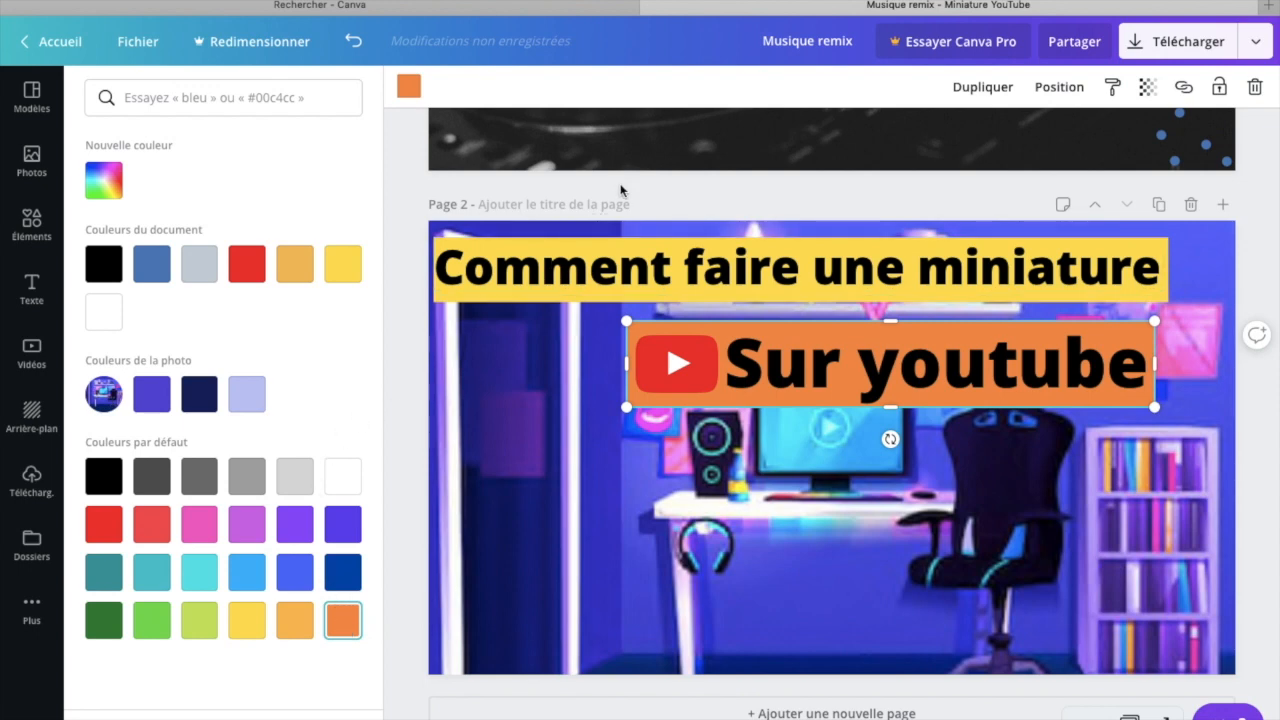
Recolour the yellow bar behind "Comment faire une miniature" with the light green from the default colours
{"action": "left_click", "coordinate": [531, 354]}
{"action": "left_click", "coordinate": [524, 297]}
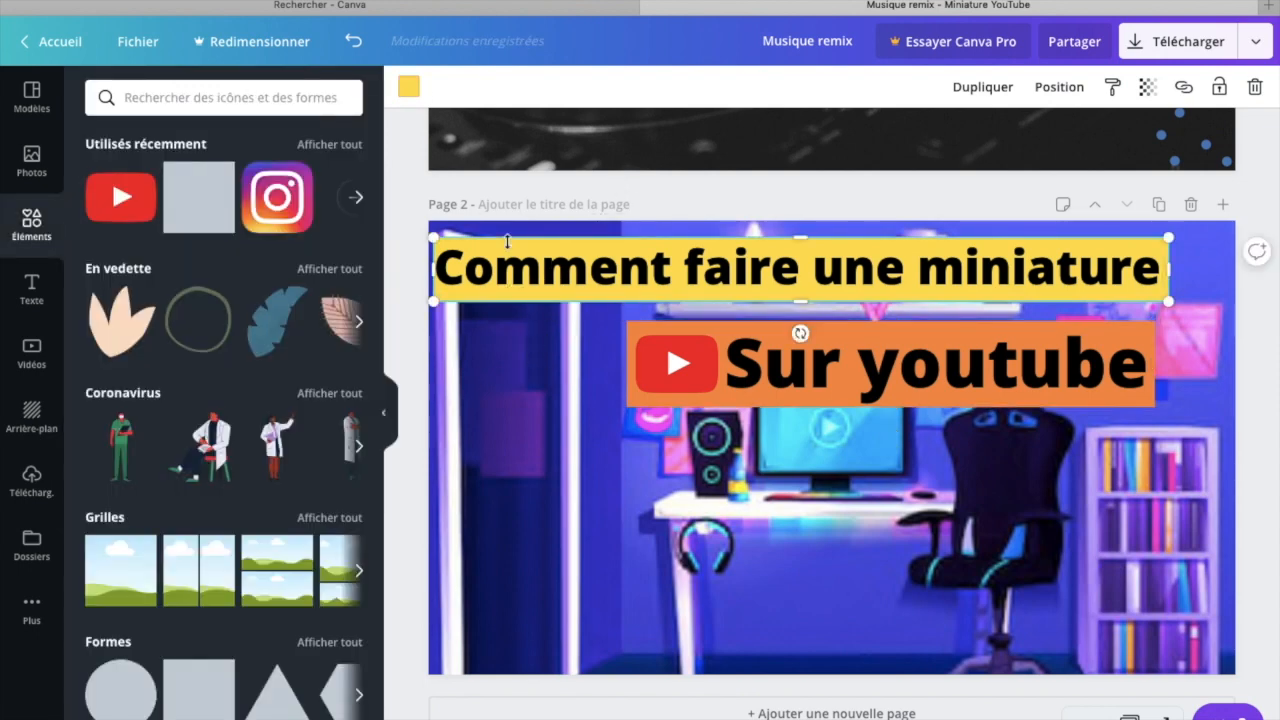
{"action": "left_click", "coordinate": [409, 89]}
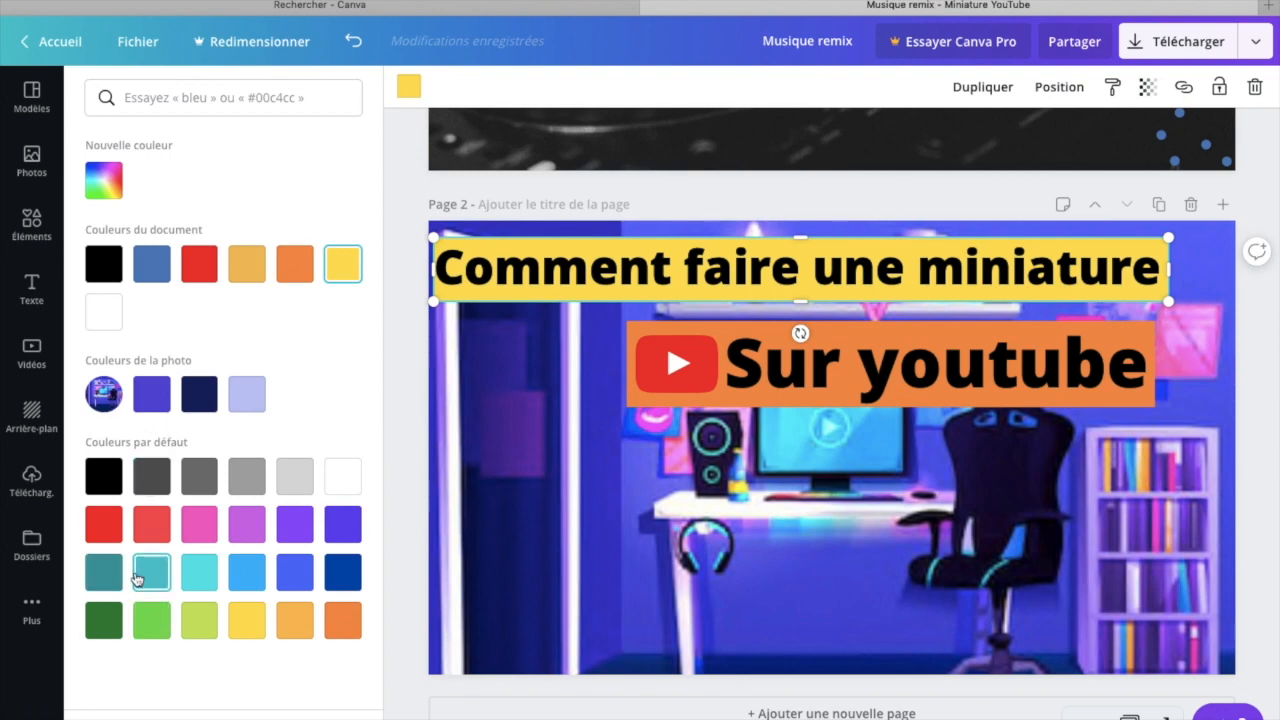
{"action": "left_click", "coordinate": [106, 626]}
{"action": "left_click", "coordinate": [151, 617]}
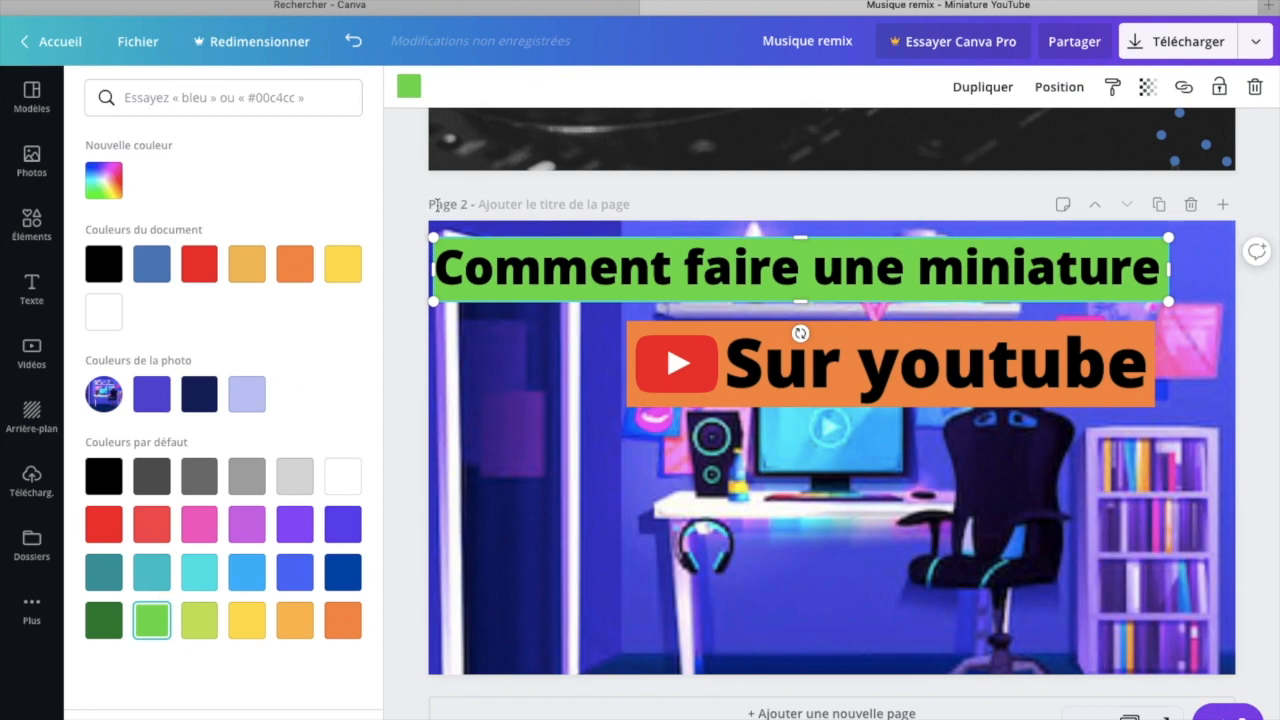
{"action": "key", "text": "Escape"}
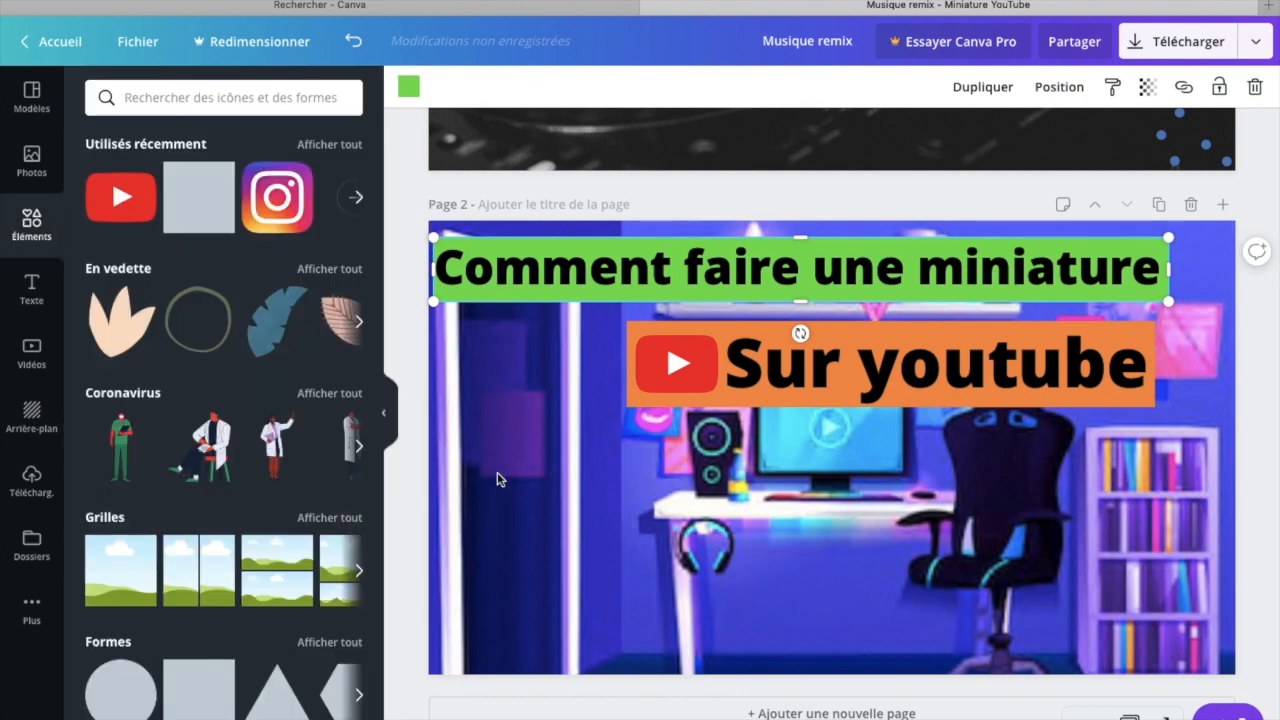
Add a third title text reading "Sans logiciel en 5 minutes"
{"action": "left_click", "coordinate": [31, 289]}
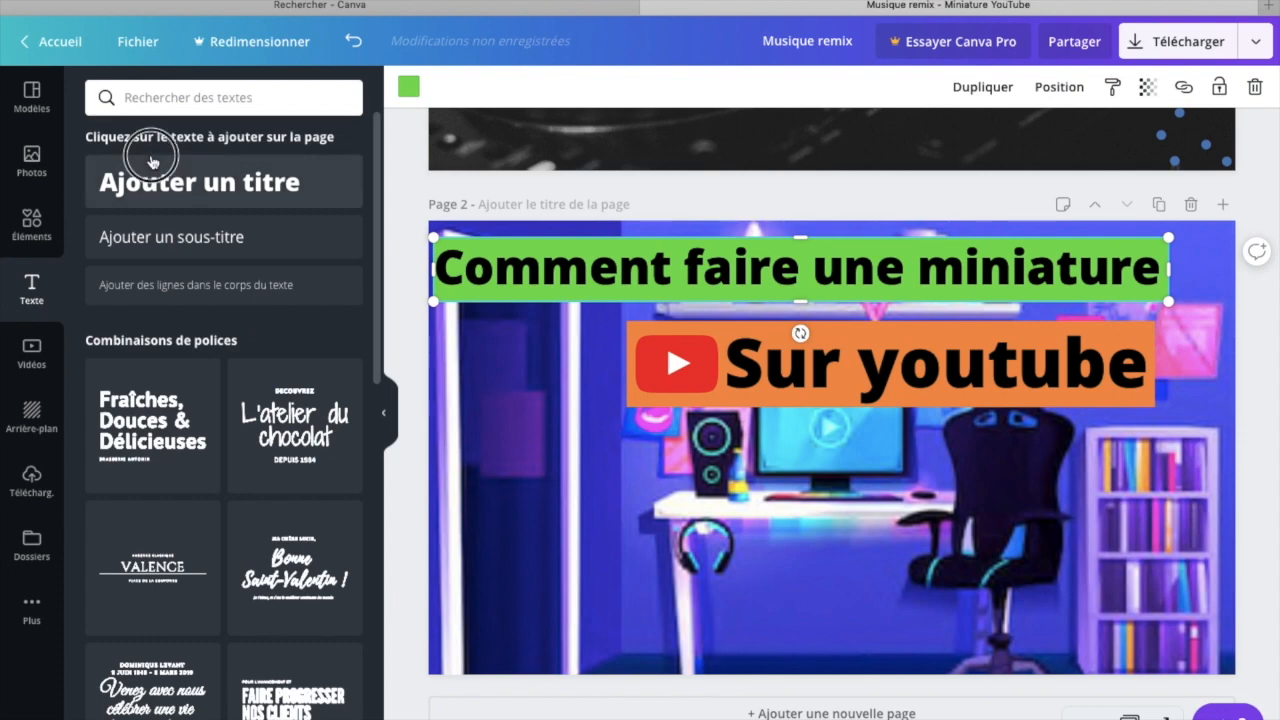
{"action": "left_click", "coordinate": [151, 162]}
{"action": "double_click", "coordinate": [800, 328]}
{"action": "type", "text": "Sans l"}
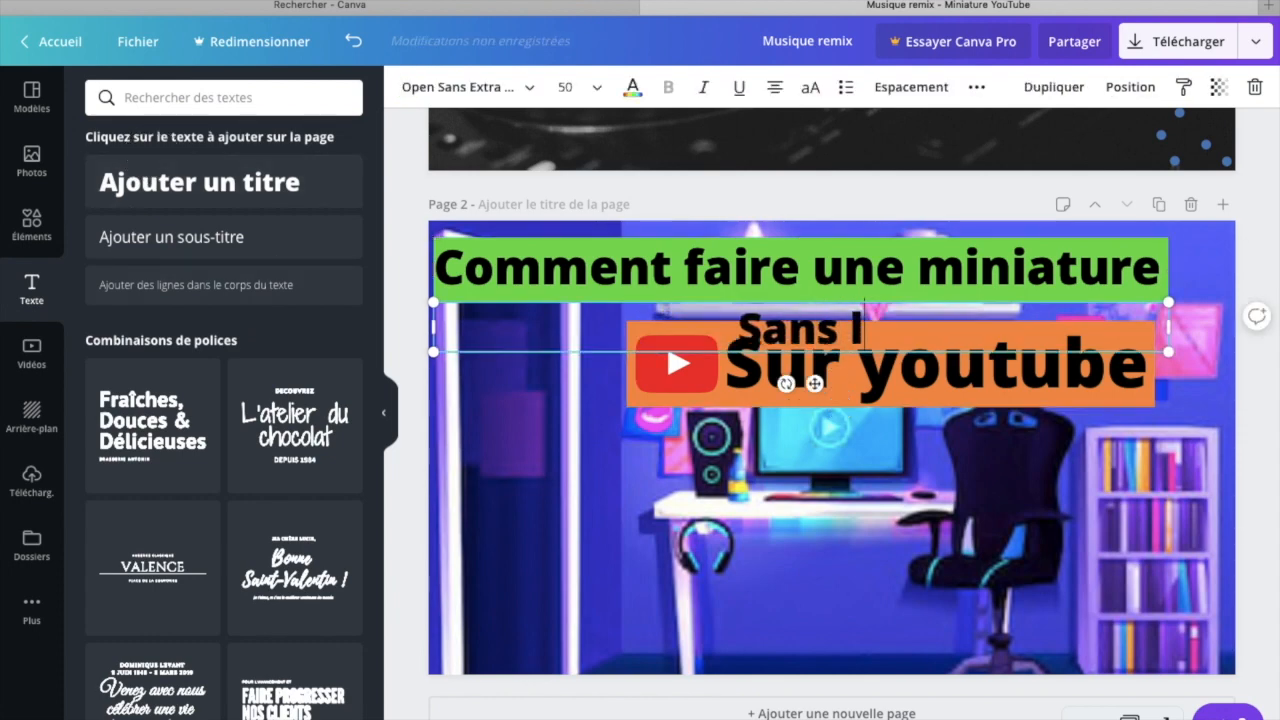
{"action": "type", "text": "ogiciel"}
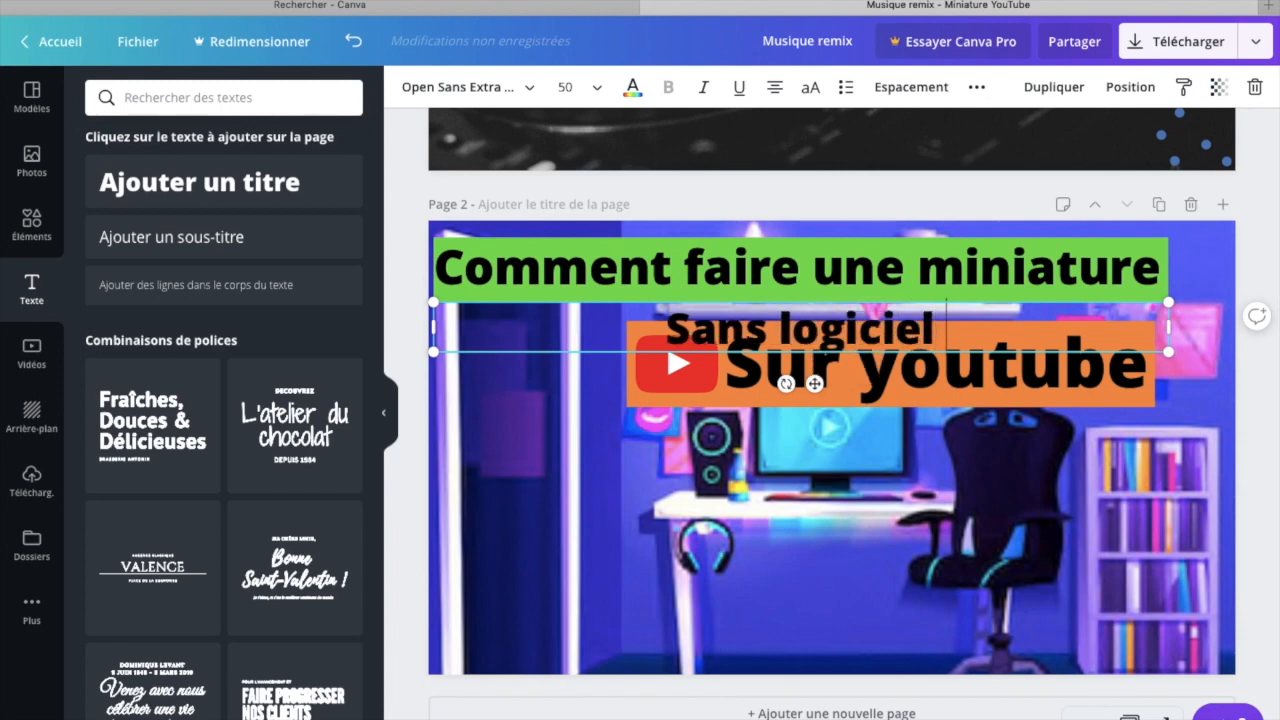
{"action": "type", "text": " en"}
{"action": "key", "text": "BackSpace"}
{"action": "key", "text": "BackSpace"}
{"action": "key", "text": "BackSpace"}
{"action": "type", "text": "en 5"}
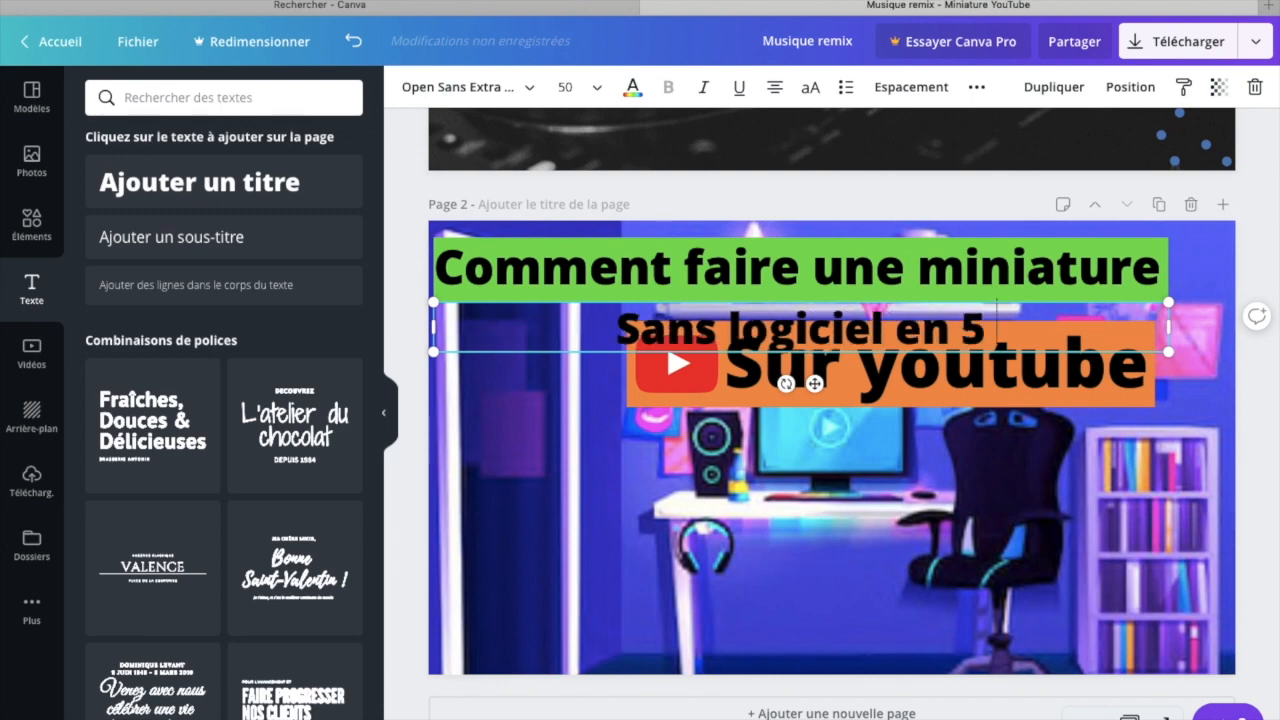
{"action": "type", "text": " minutes"}
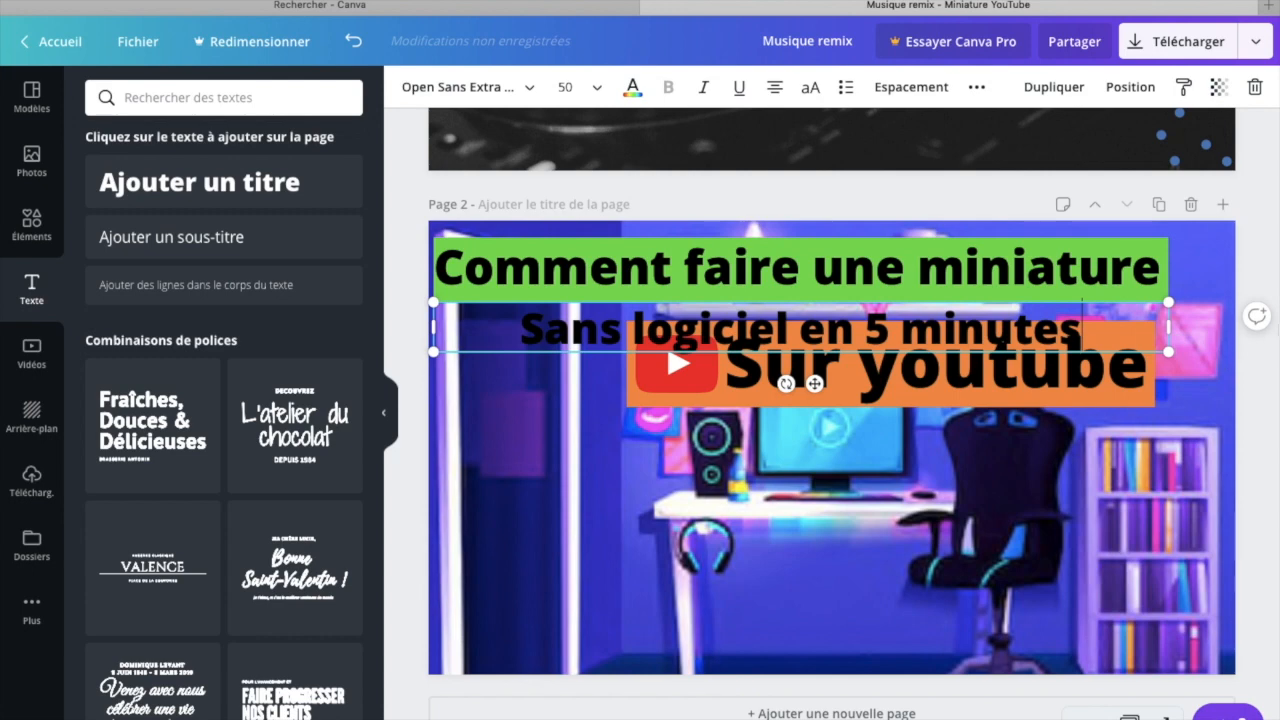
Move "Sans logiciel en 5 minutes" to the bottom edge of the page and enlarge the text to size 56
{"action": "left_click_drag", "start_coordinate": [1045, 350], "coordinate": [1029, 638]}
{"action": "left_click", "coordinate": [513, 634]}
{"action": "key", "text": "ctrl+shift+period"}
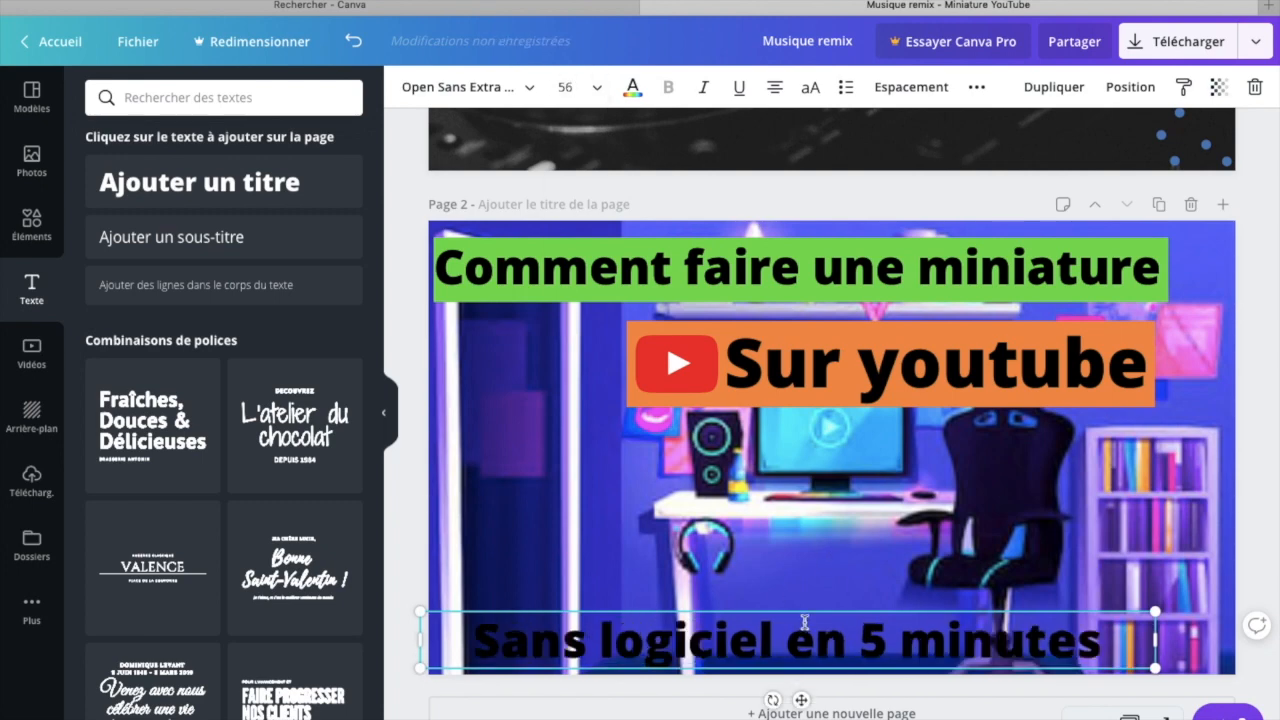
Insert a square reshaped into a bar behind "Sans logiciel en 5 minutes" and colour it with the default red
{"action": "left_click", "coordinate": [61, 242]}
{"action": "left_click", "coordinate": [200, 195]}
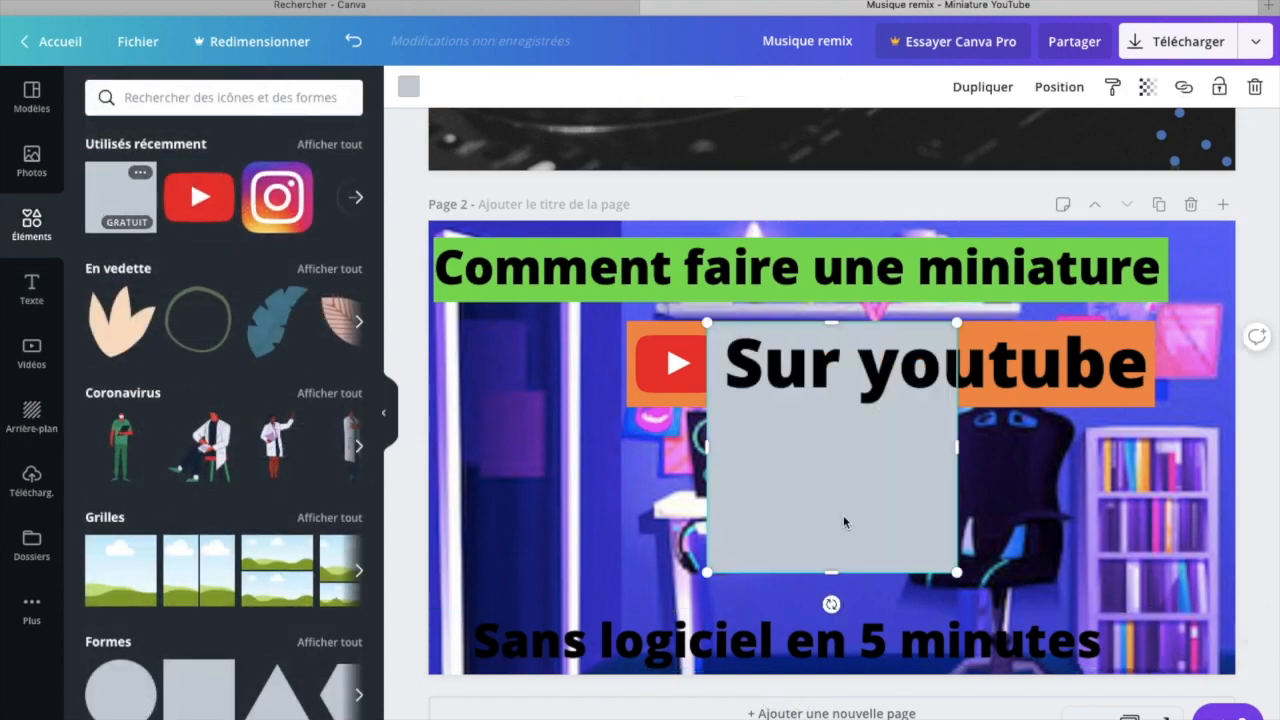
{"action": "left_click_drag", "start_coordinate": [836, 468], "coordinate": [798, 563]}
{"action": "left_click_drag", "start_coordinate": [797, 428], "coordinate": [823, 537]}
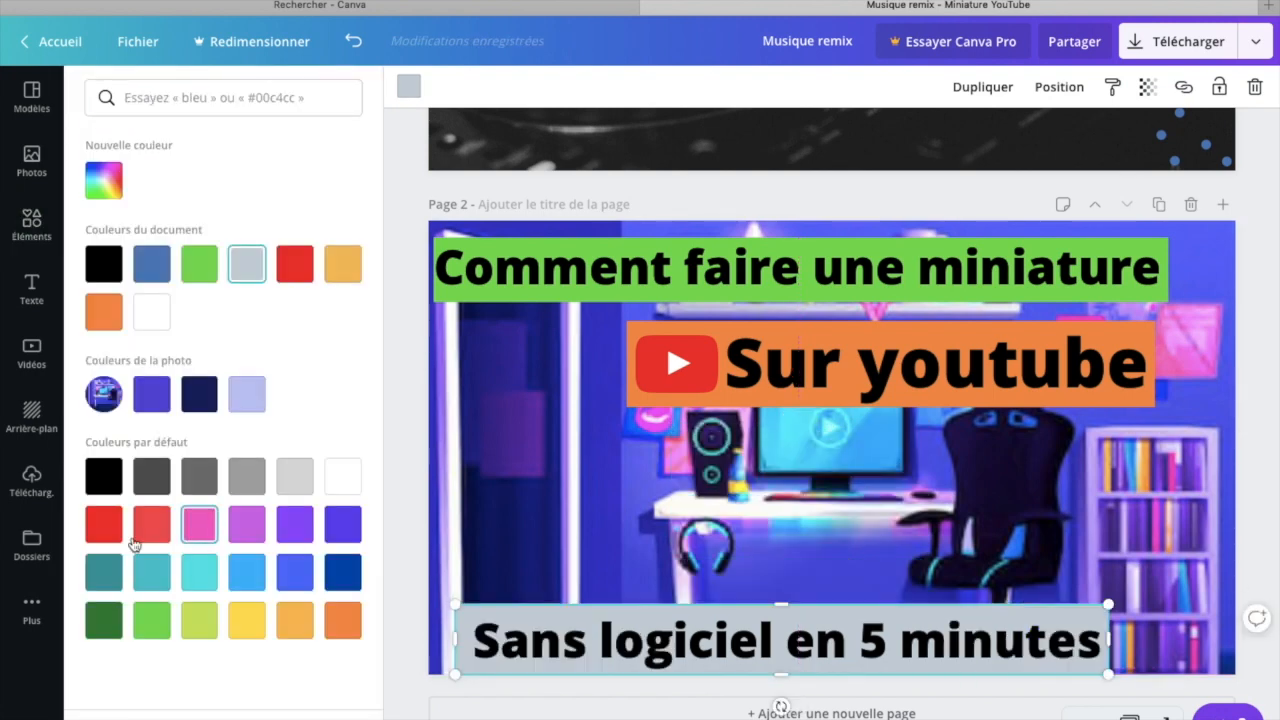
{"action": "left_click", "coordinate": [104, 523]}
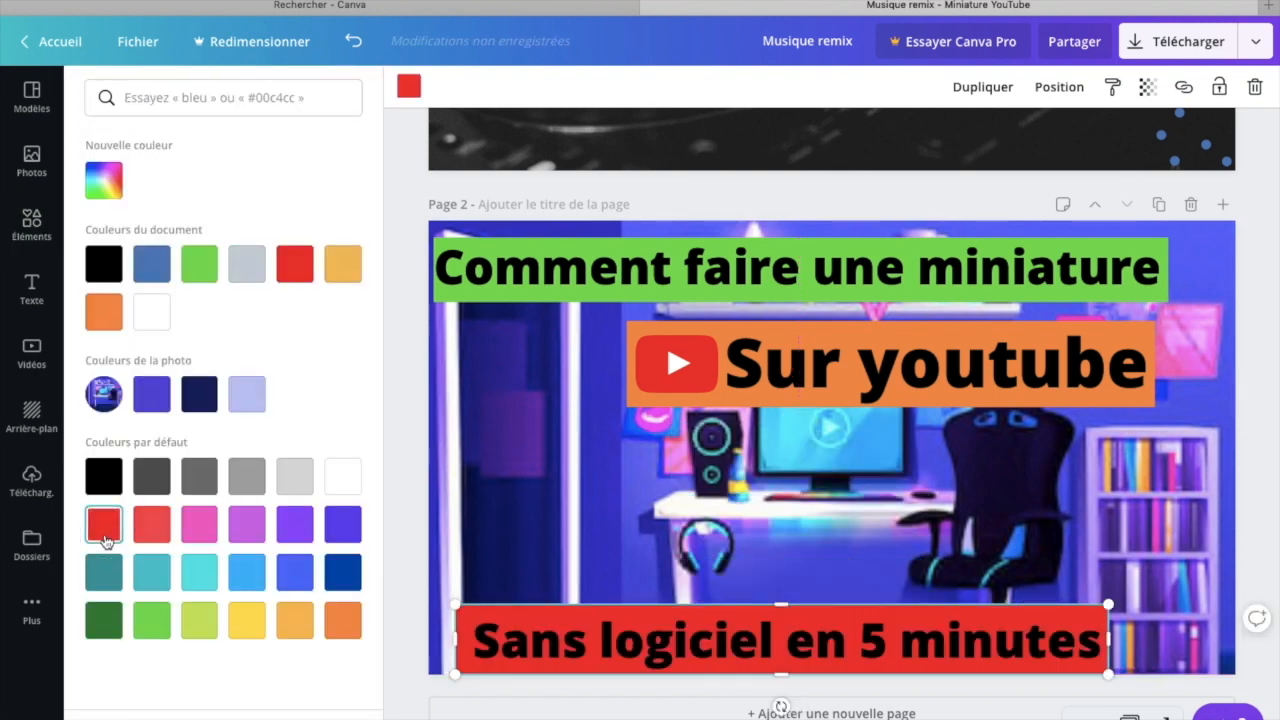
{"action": "left_click", "coordinate": [389, 209]}
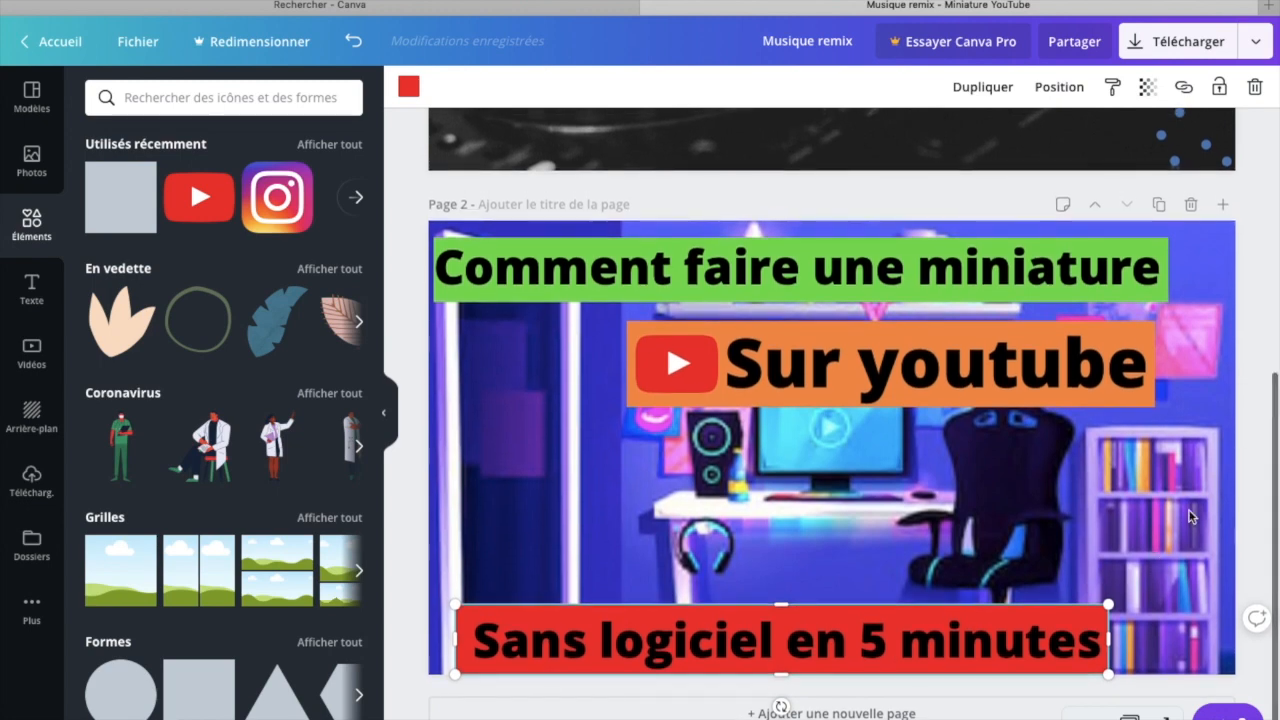
Insert the right-angled triangle from the shapes collection in the page's bottom-left corner and send it behind the red text bar
{"action": "left_click", "coordinate": [329, 641]}
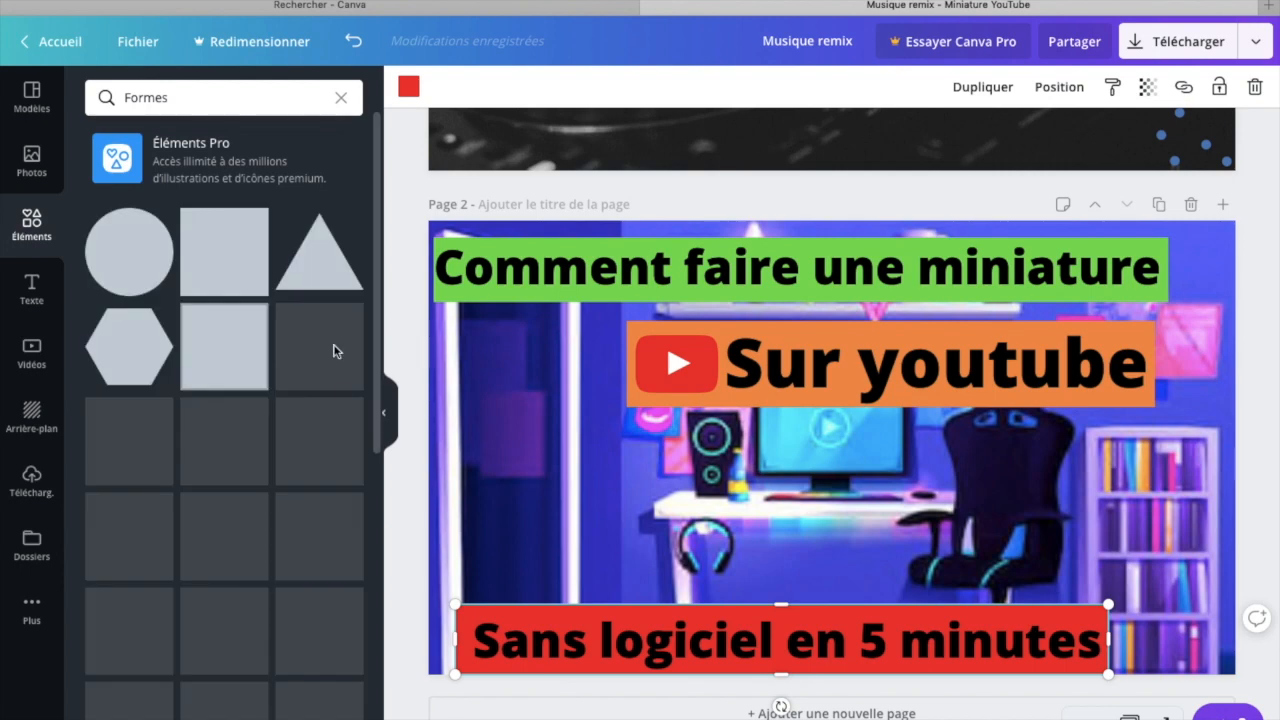
{"action": "scroll", "coordinate": [250, 475], "scroll_direction": "down", "scroll_amount": 3}
{"action": "left_click", "coordinate": [205, 327]}
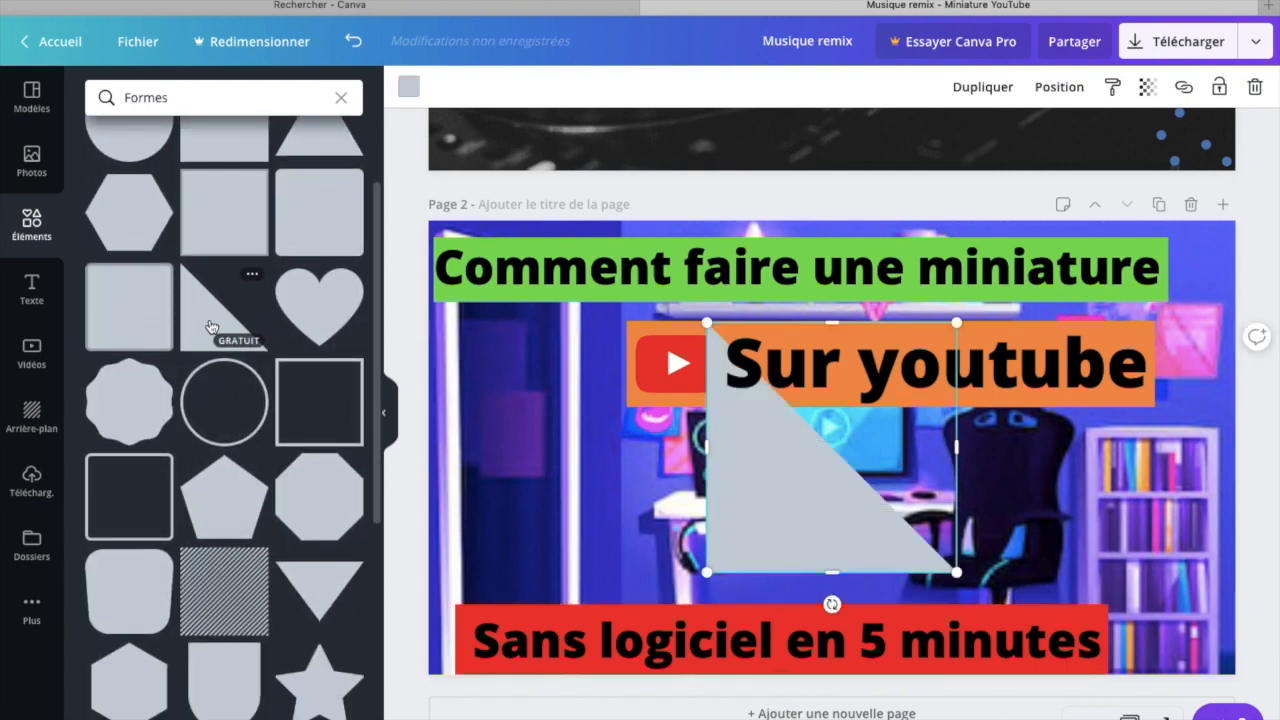
{"action": "left_click_drag", "start_coordinate": [838, 486], "coordinate": [560, 591]}
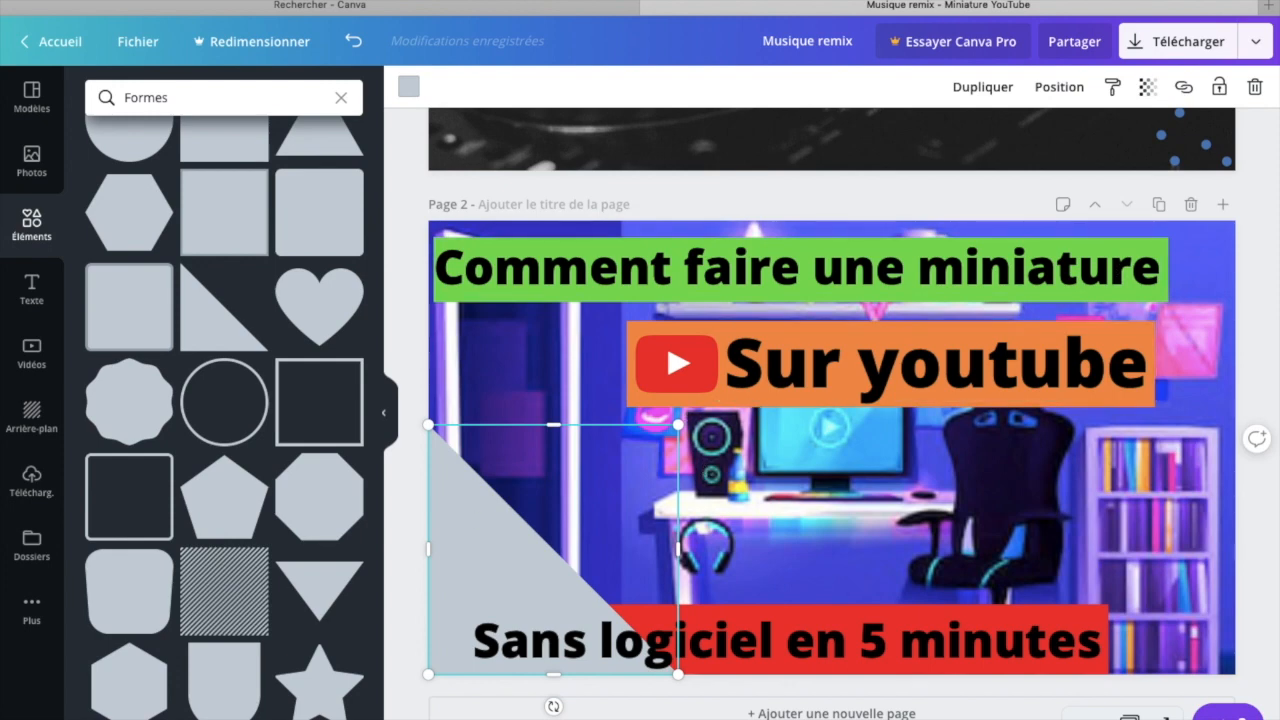
{"action": "left_click", "coordinate": [1061, 88]}
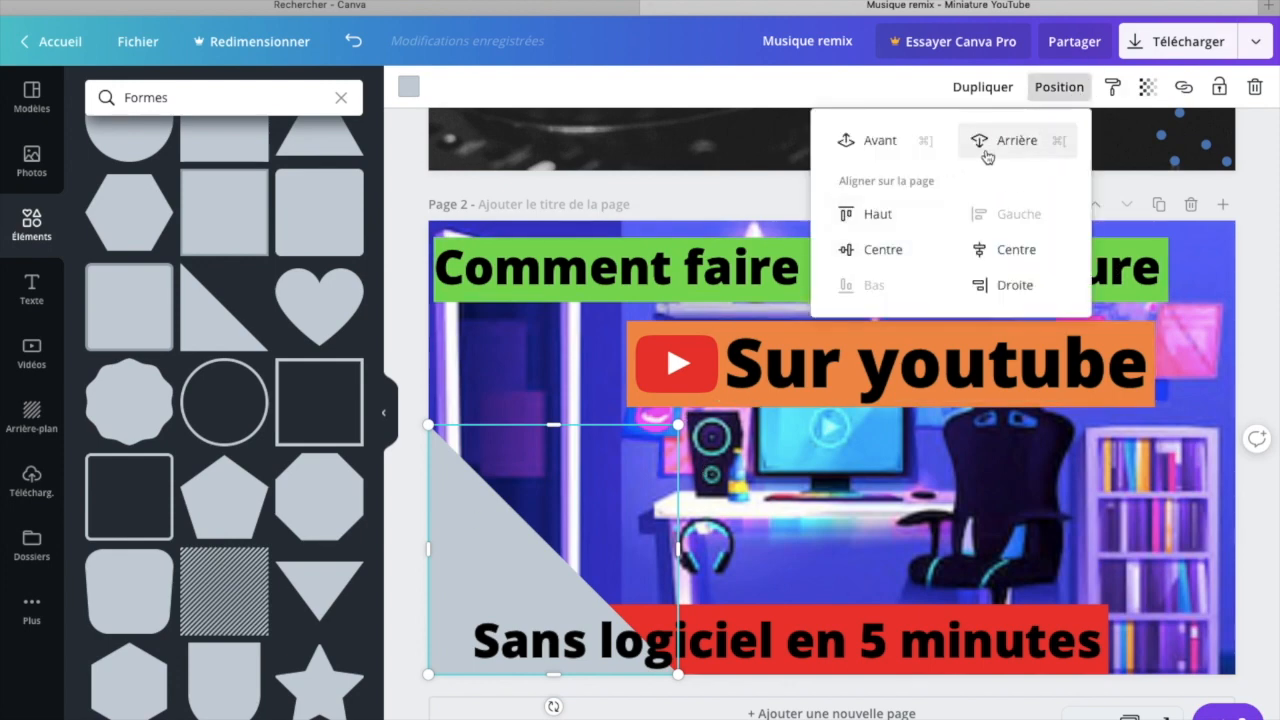
{"action": "left_click", "coordinate": [1004, 142]}
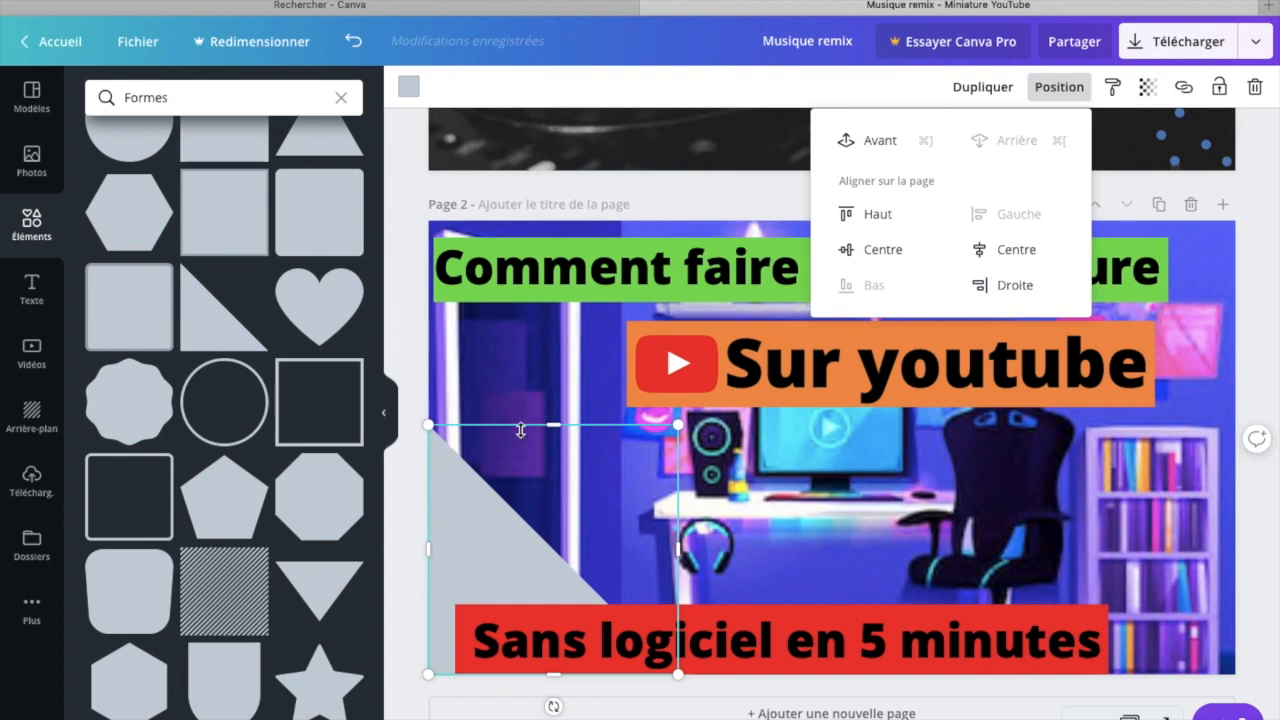
Recolour the corner triangle dark grey and delete it from the page
{"action": "left_click", "coordinate": [409, 86]}
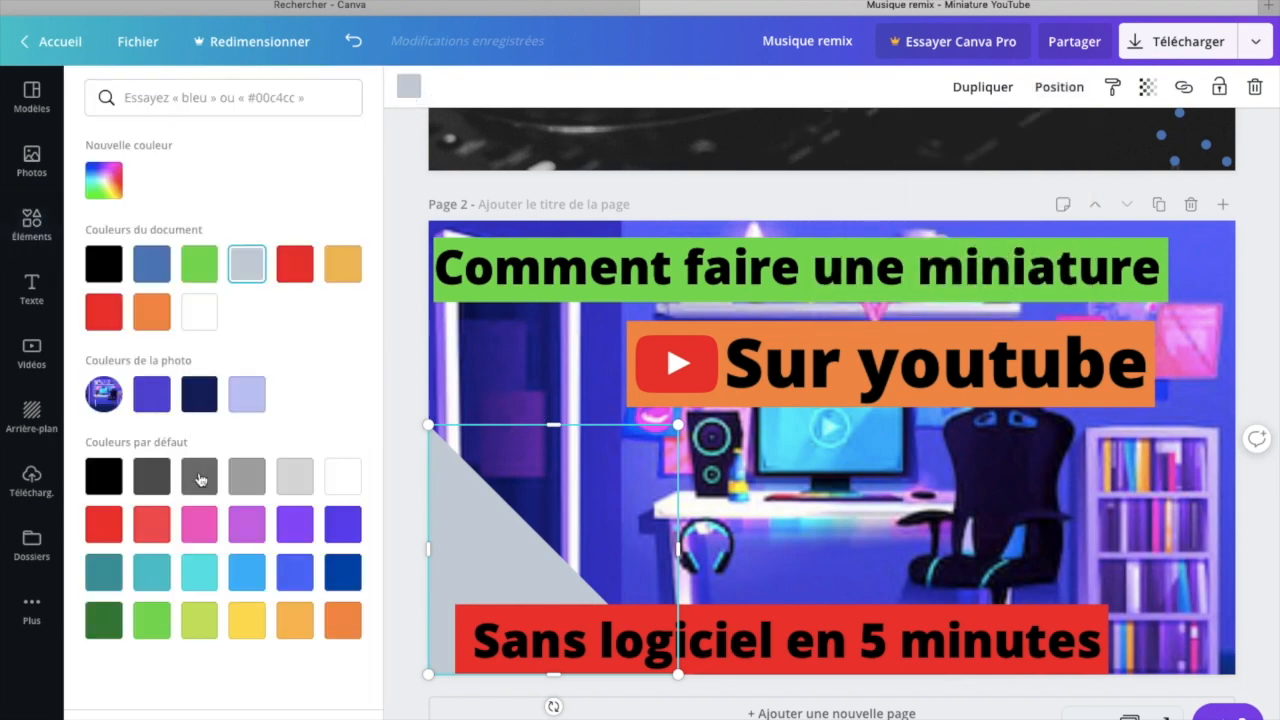
{"action": "left_click", "coordinate": [200, 479]}
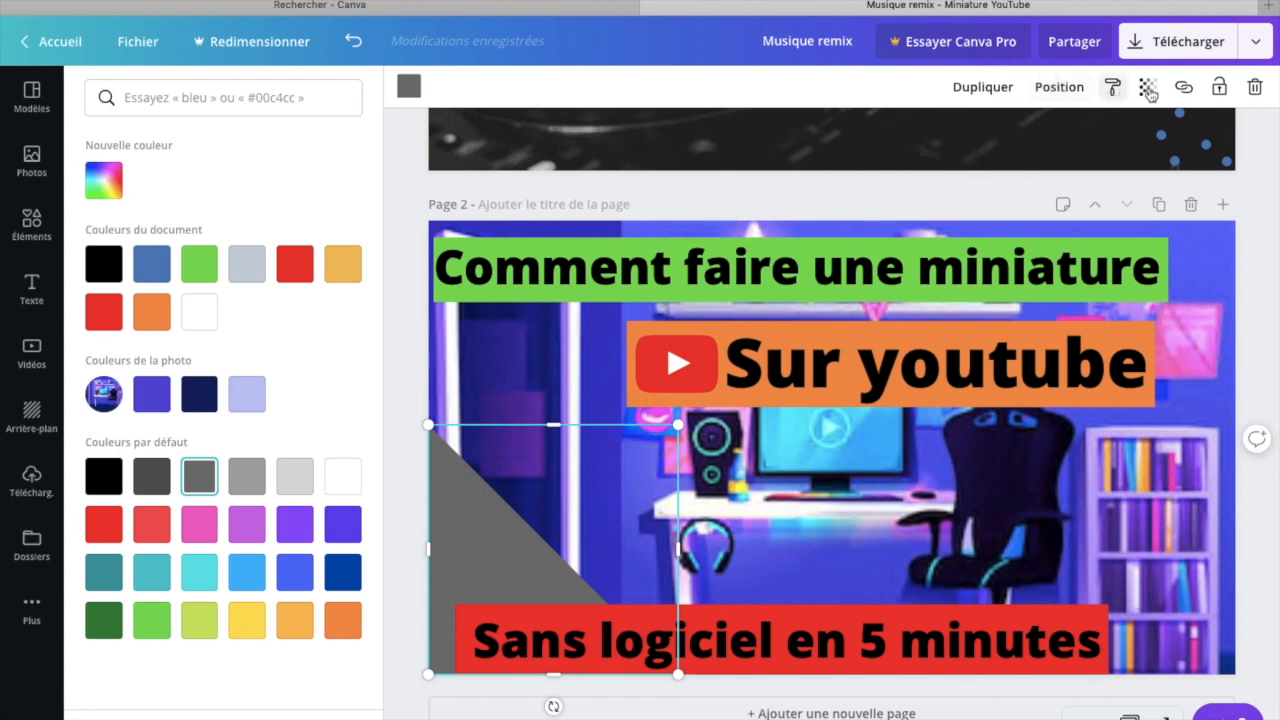
{"action": "left_click", "coordinate": [1254, 87]}
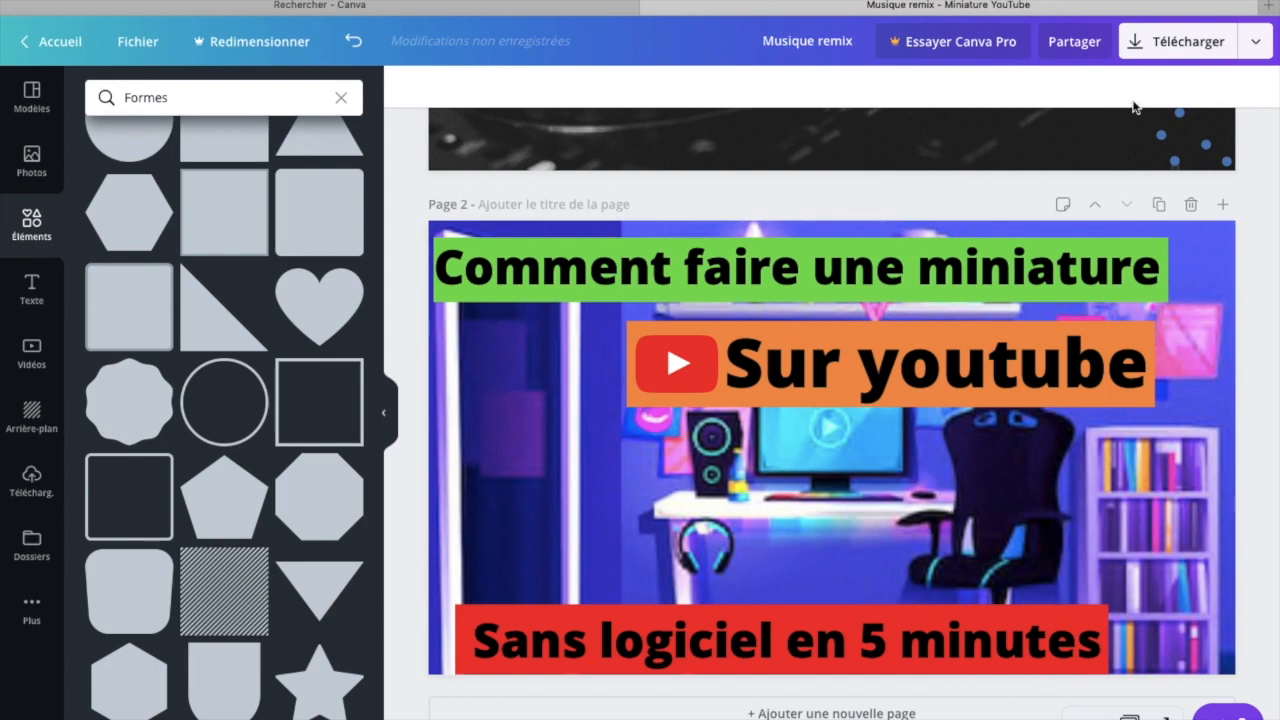
Download all pages of the design as PNG
{"action": "left_click", "coordinate": [1158, 50]}
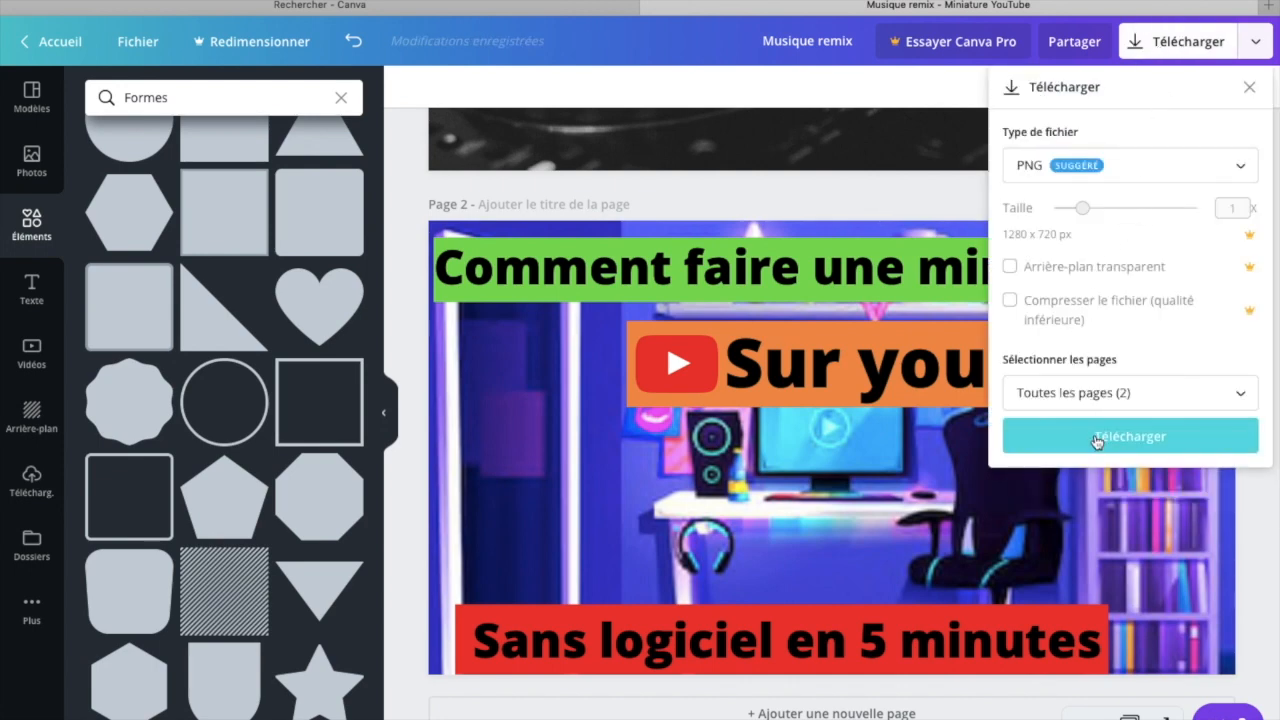
{"action": "left_click", "coordinate": [1097, 440]}
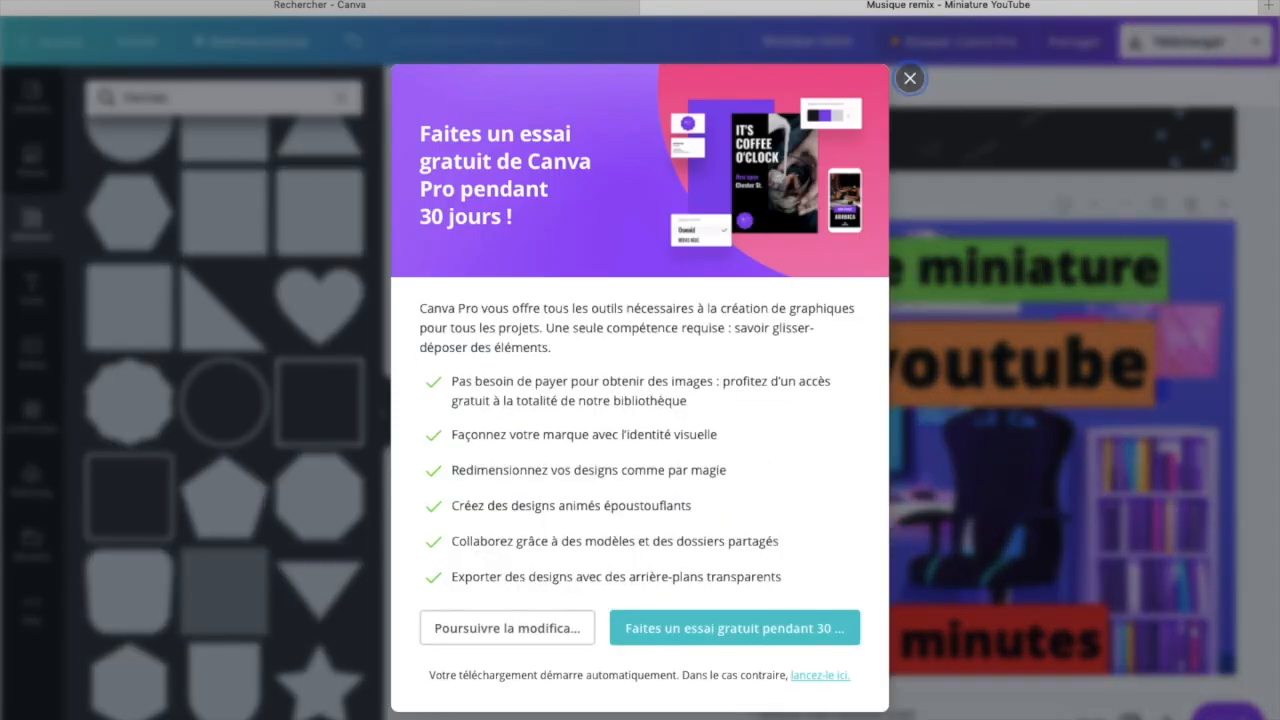
Dismiss the Canva Pro trial offer, switch to YouTube and open the channel's YouTube Studio dashboard
{"action": "left_click", "coordinate": [911, 78]}
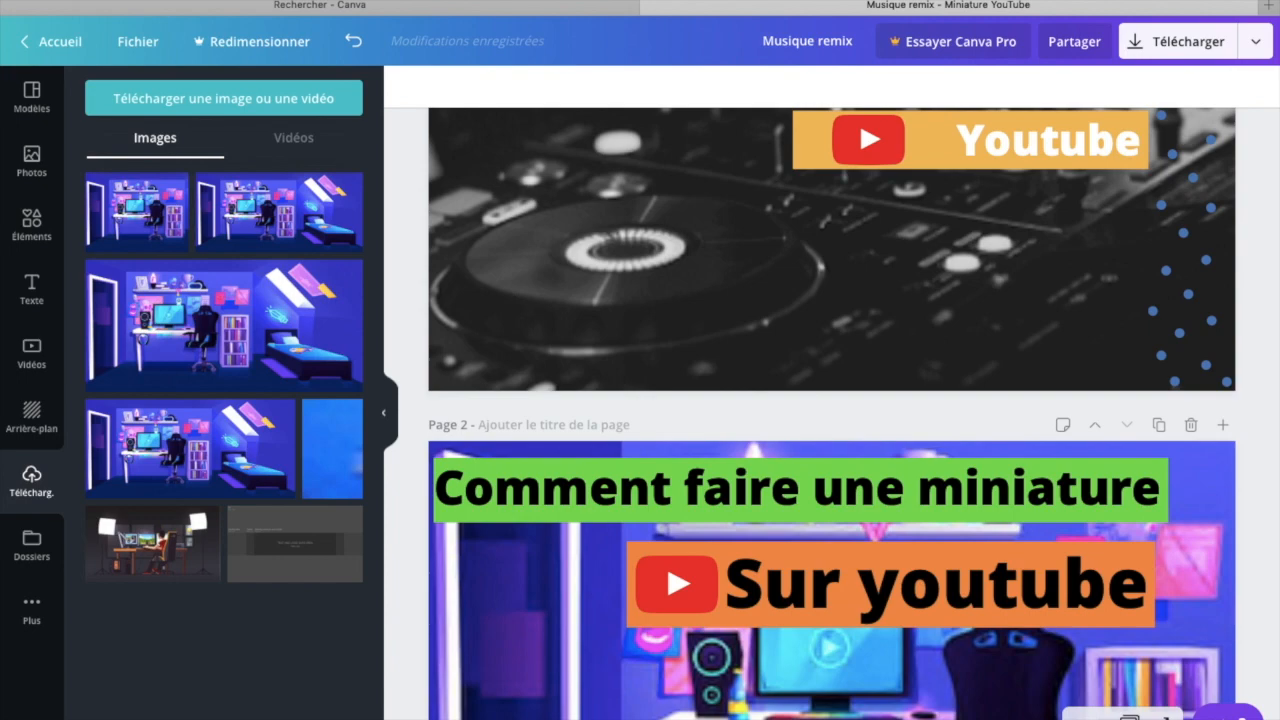
{"action": "key", "text": "super+l"}
{"action": "left_click", "coordinate": [448, 229]}
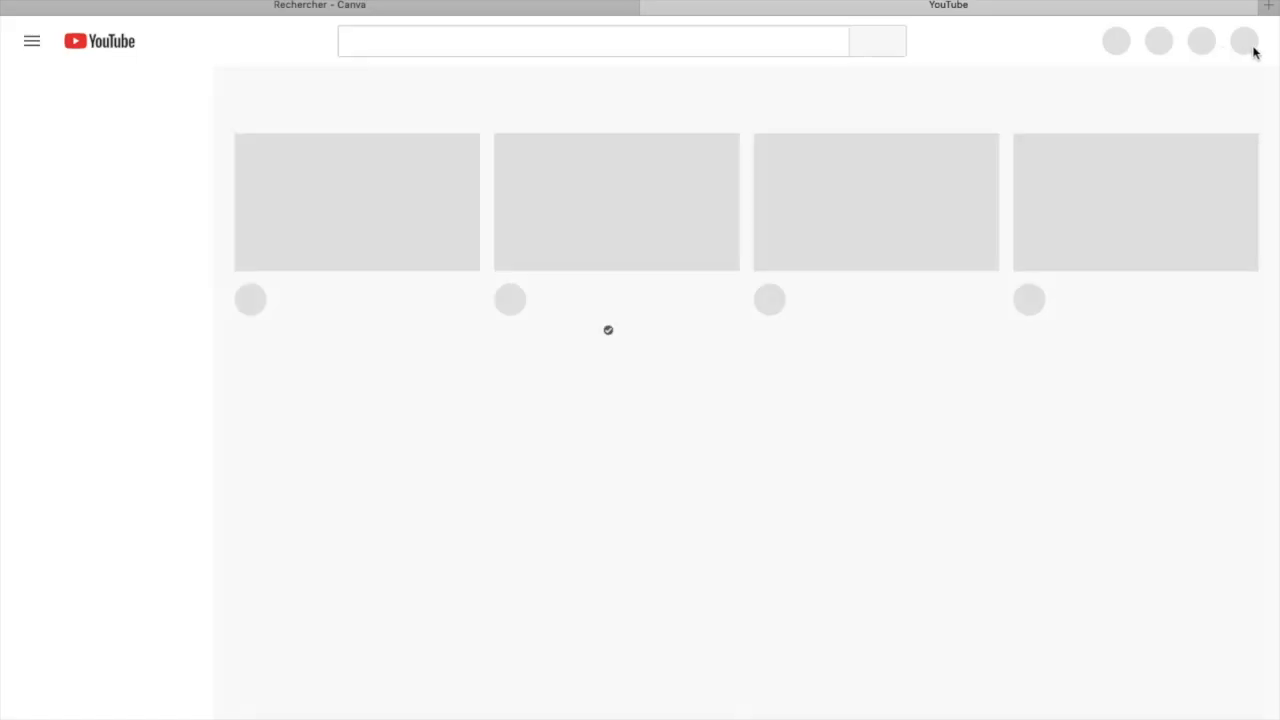
{"action": "left_click", "coordinate": [1250, 48]}
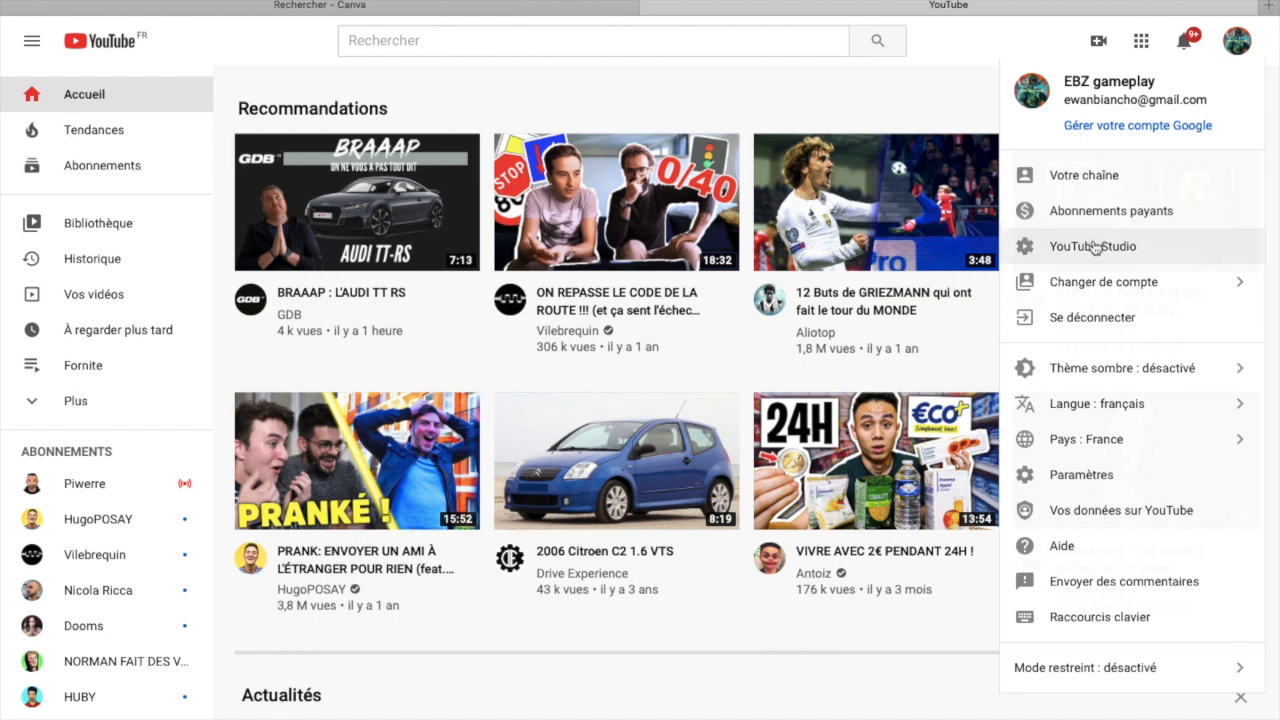
{"action": "left_click", "coordinate": [1132, 262]}
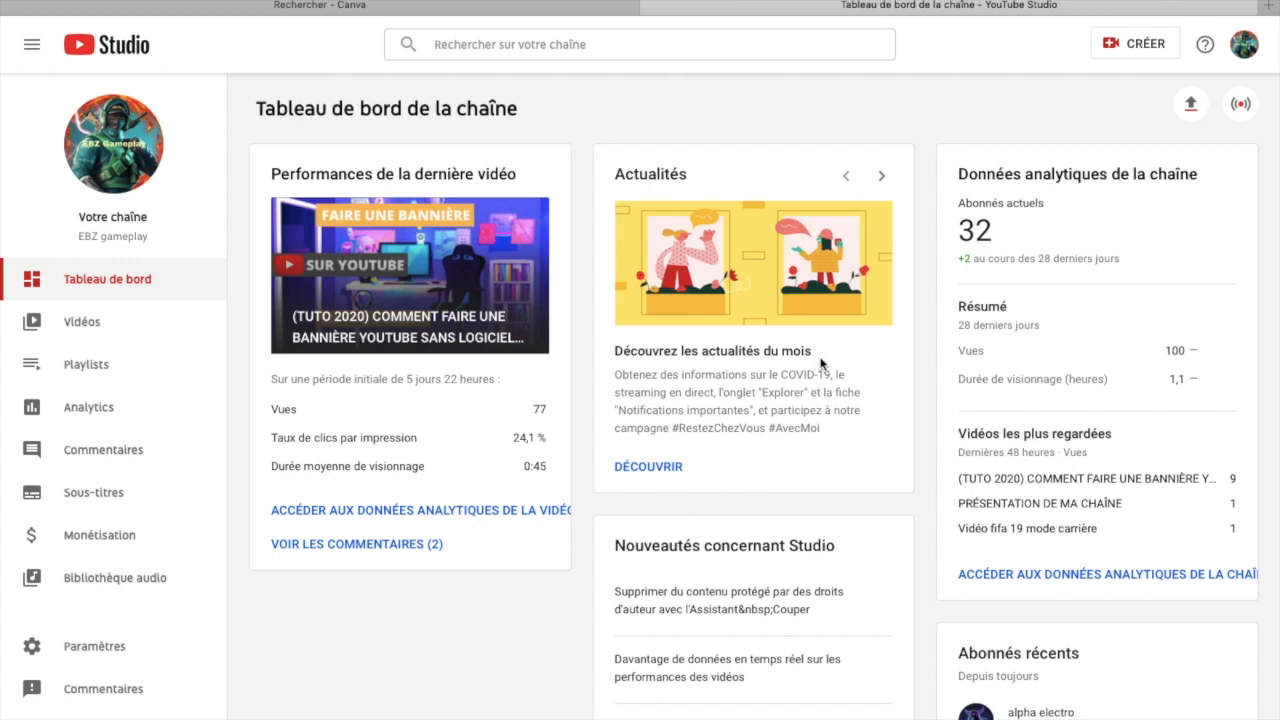
Open the details of the channel's "Comment faire une bannière YouTube sans logiciel" video at its thumbnail section
{"action": "scroll", "coordinate": [546, 434], "scroll_direction": "down", "scroll_amount": 1}
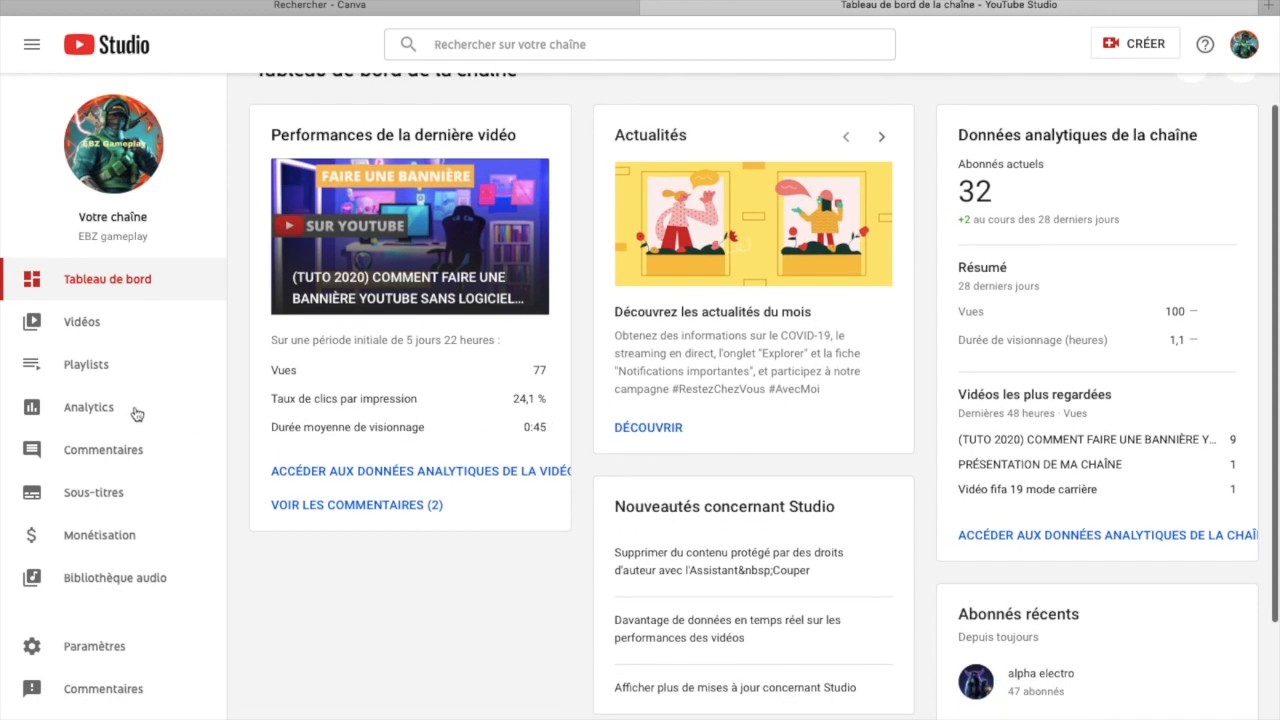
{"action": "left_click", "coordinate": [117, 335]}
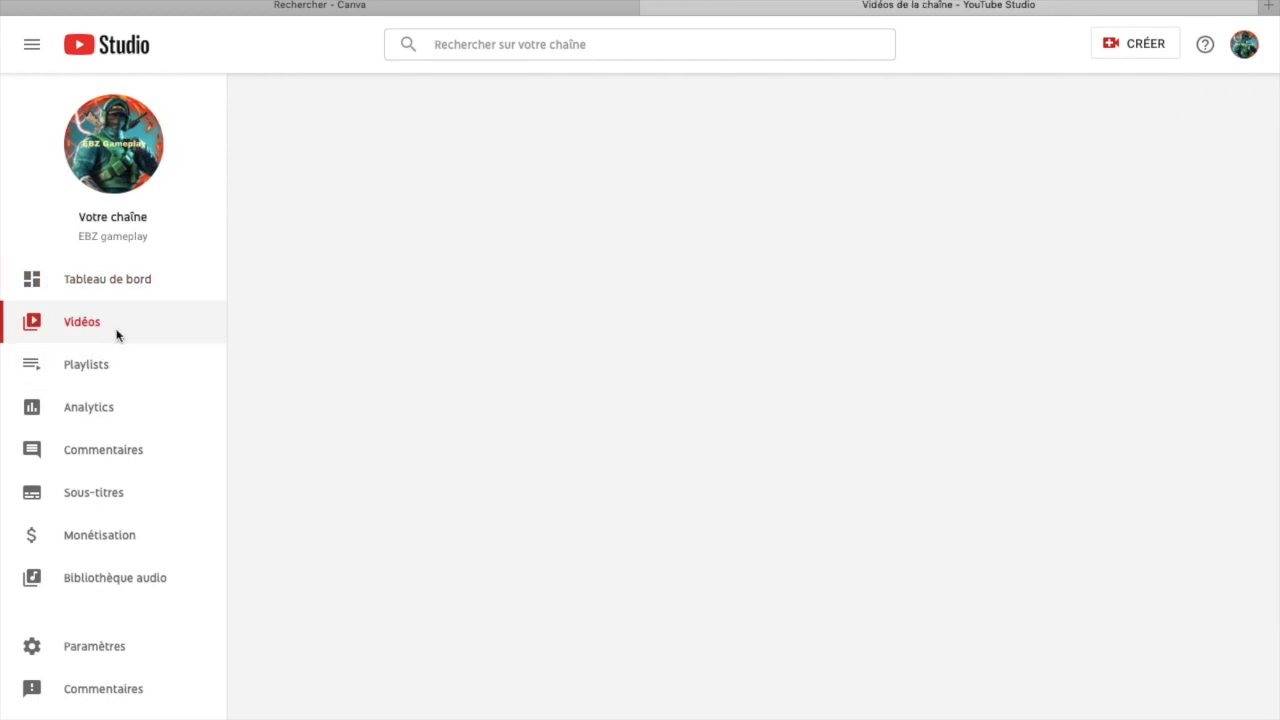
{"action": "mouse_move", "coordinate": [486, 300]}
{"action": "left_click", "coordinate": [431, 305]}
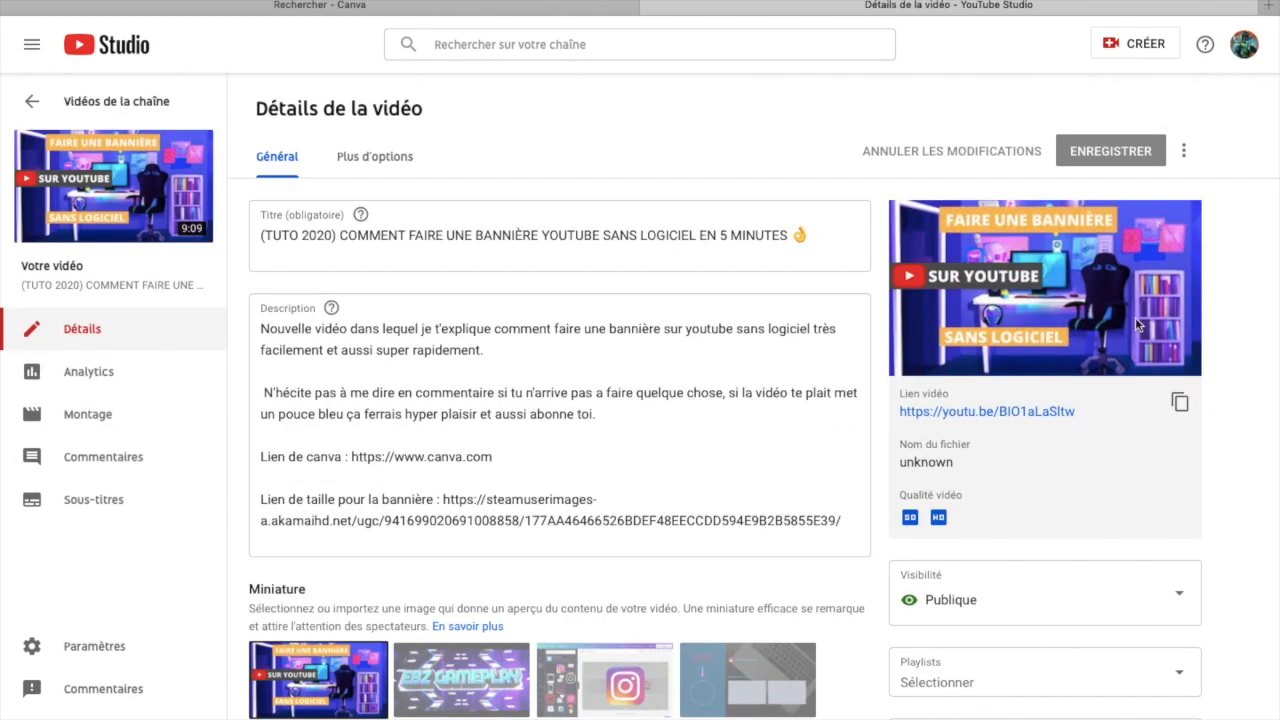
{"action": "mouse_move", "coordinate": [988, 350]}
{"action": "scroll", "coordinate": [797, 502], "scroll_direction": "down", "scroll_amount": 5}
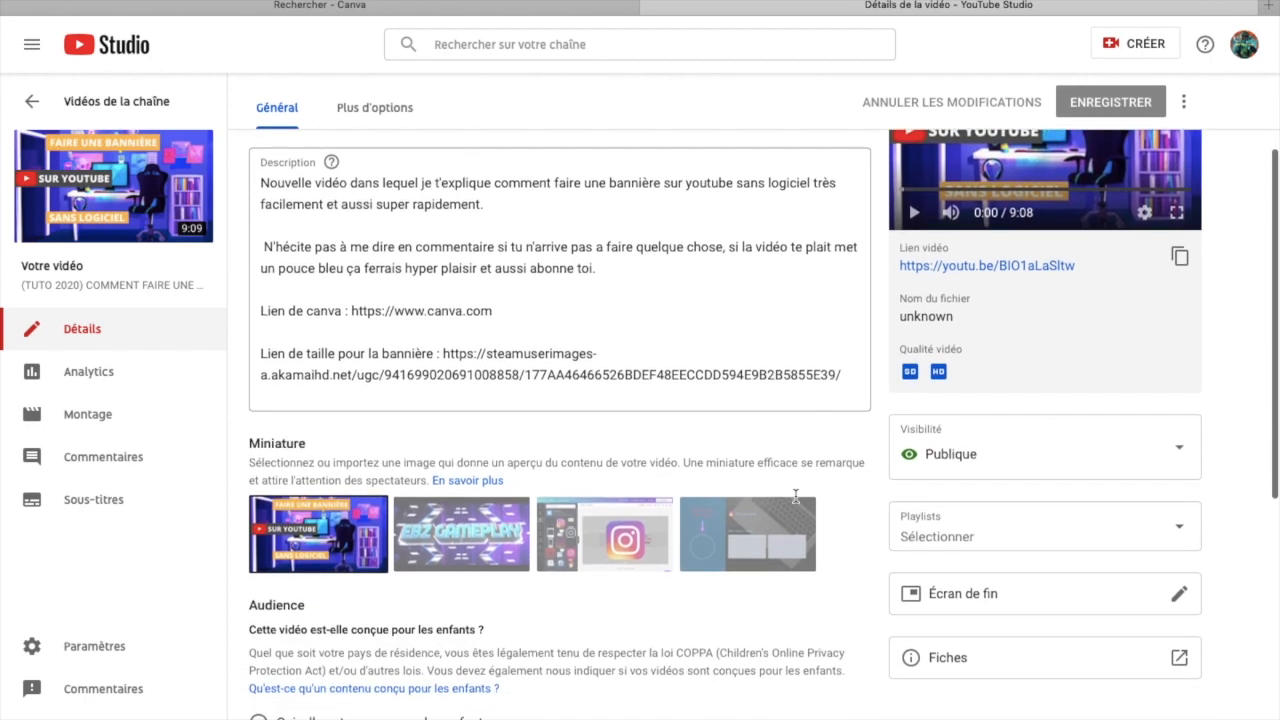
{"action": "mouse_move", "coordinate": [308, 476]}
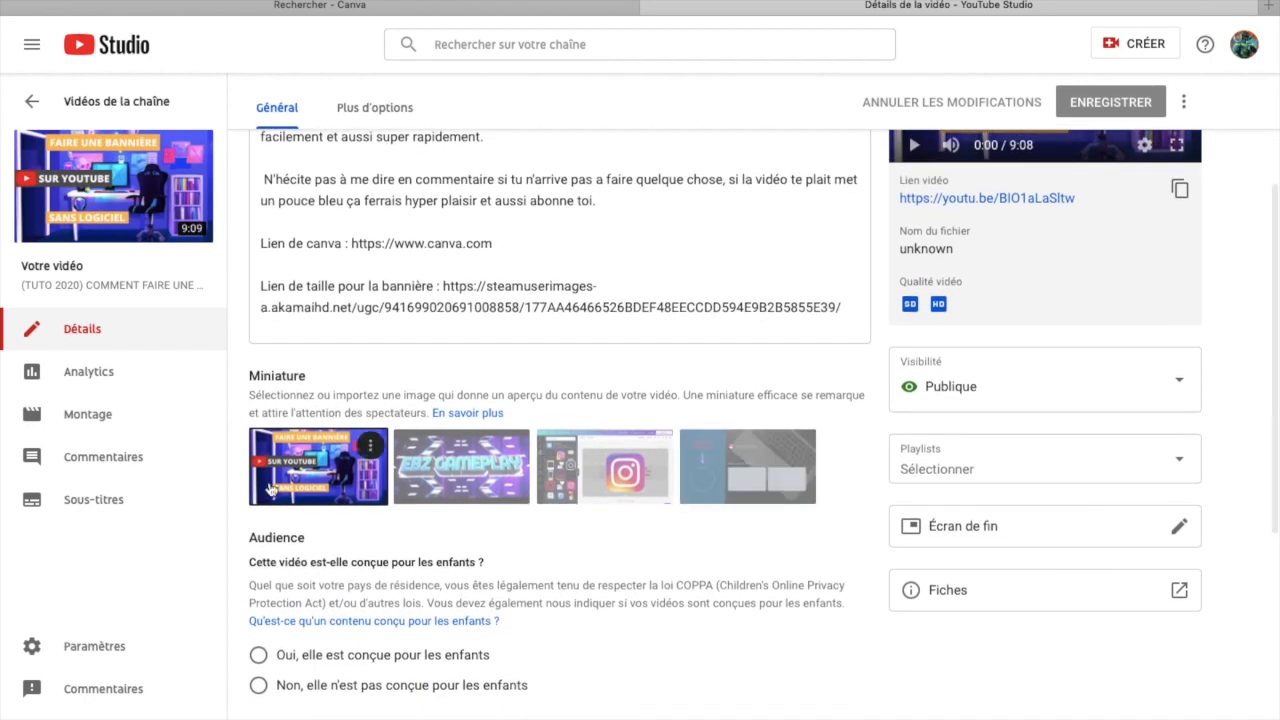
{"action": "left_click", "coordinate": [370, 445]}
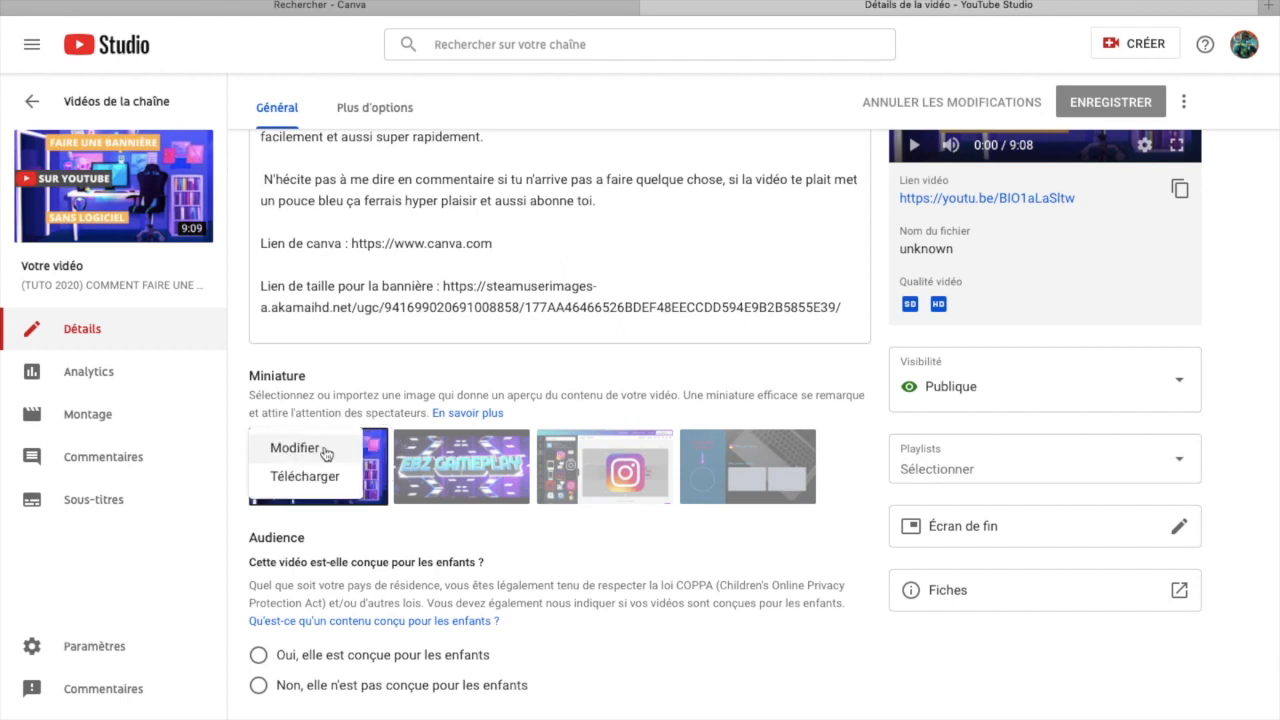
{"action": "left_click", "coordinate": [326, 456]}
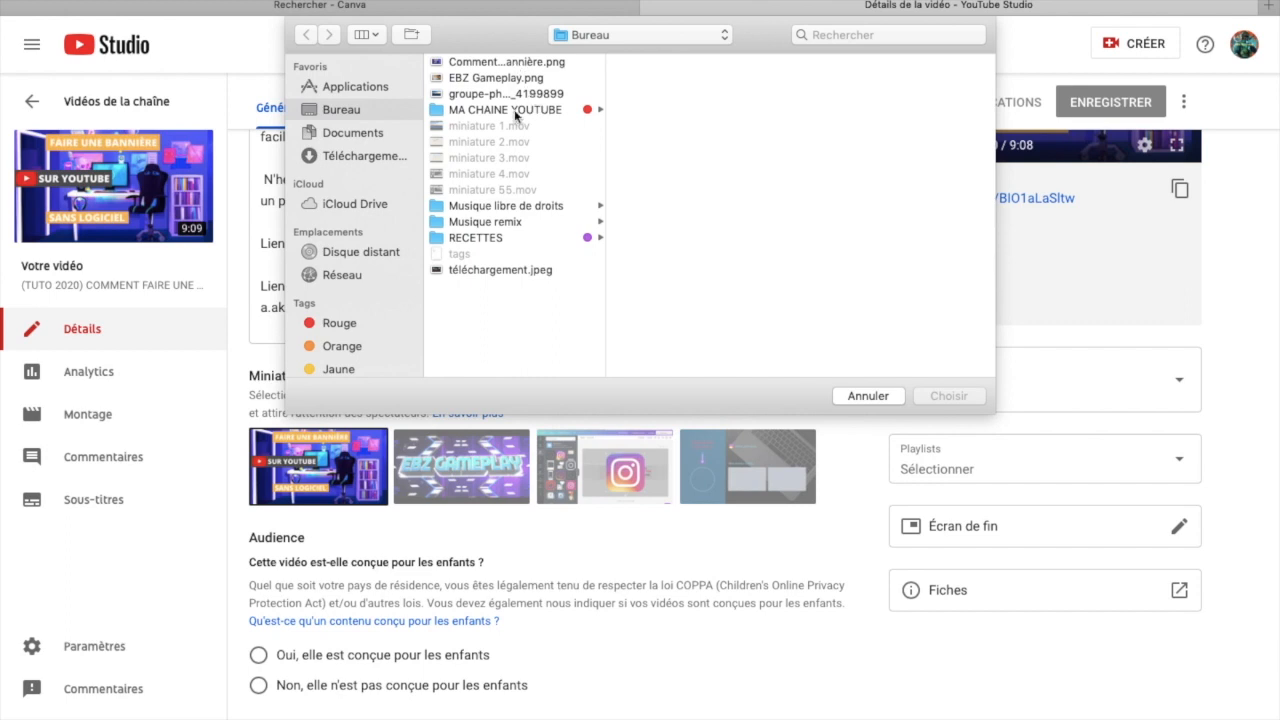
{"action": "left_click", "coordinate": [868, 396]}
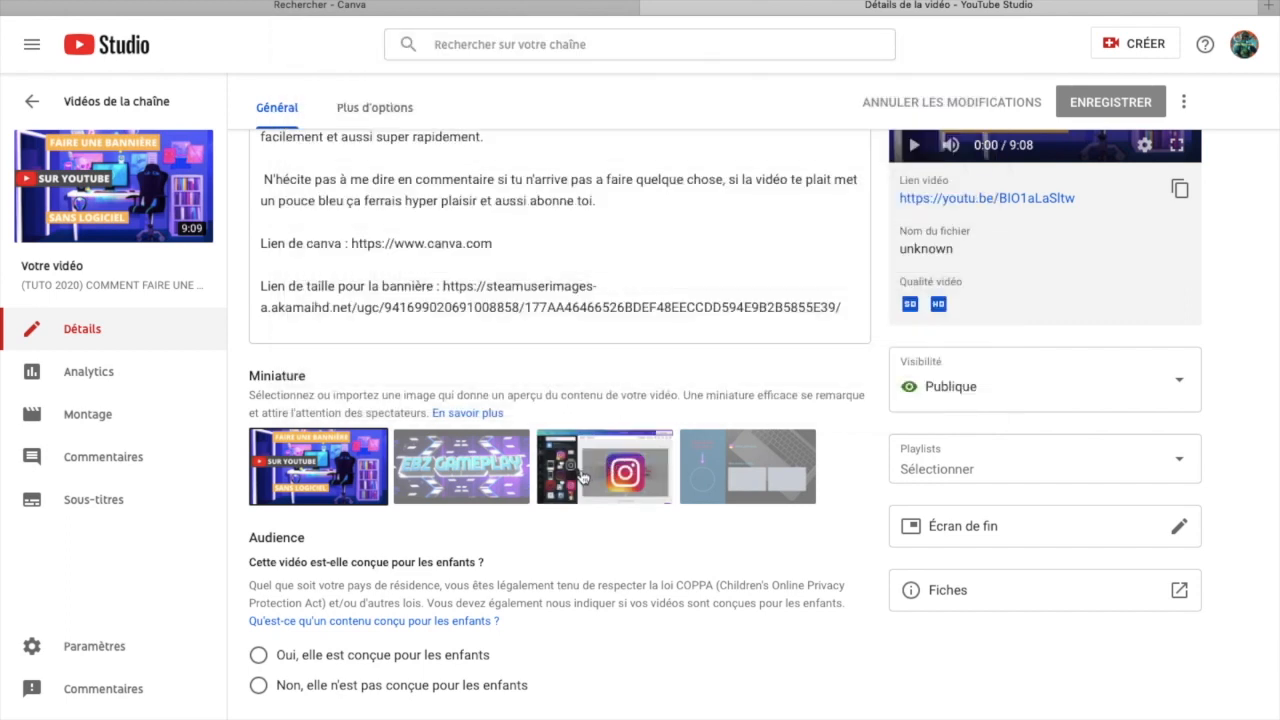
Choose the suggested end-screen frame with the laptop keyboard as the video's thumbnail and save the changes
{"action": "left_click", "coordinate": [711, 467]}
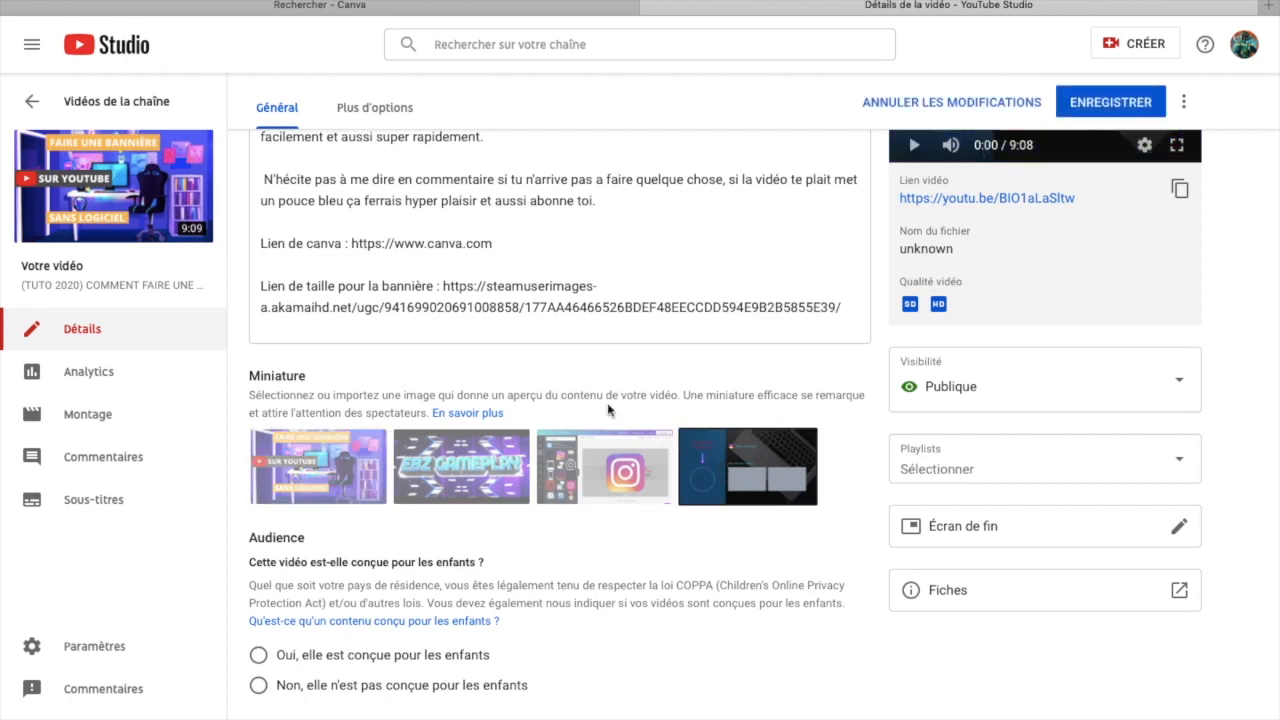
{"action": "scroll", "coordinate": [583, 332], "scroll_direction": "up", "scroll_amount": 3}
{"action": "scroll", "coordinate": [583, 332], "scroll_direction": "down", "scroll_amount": 4}
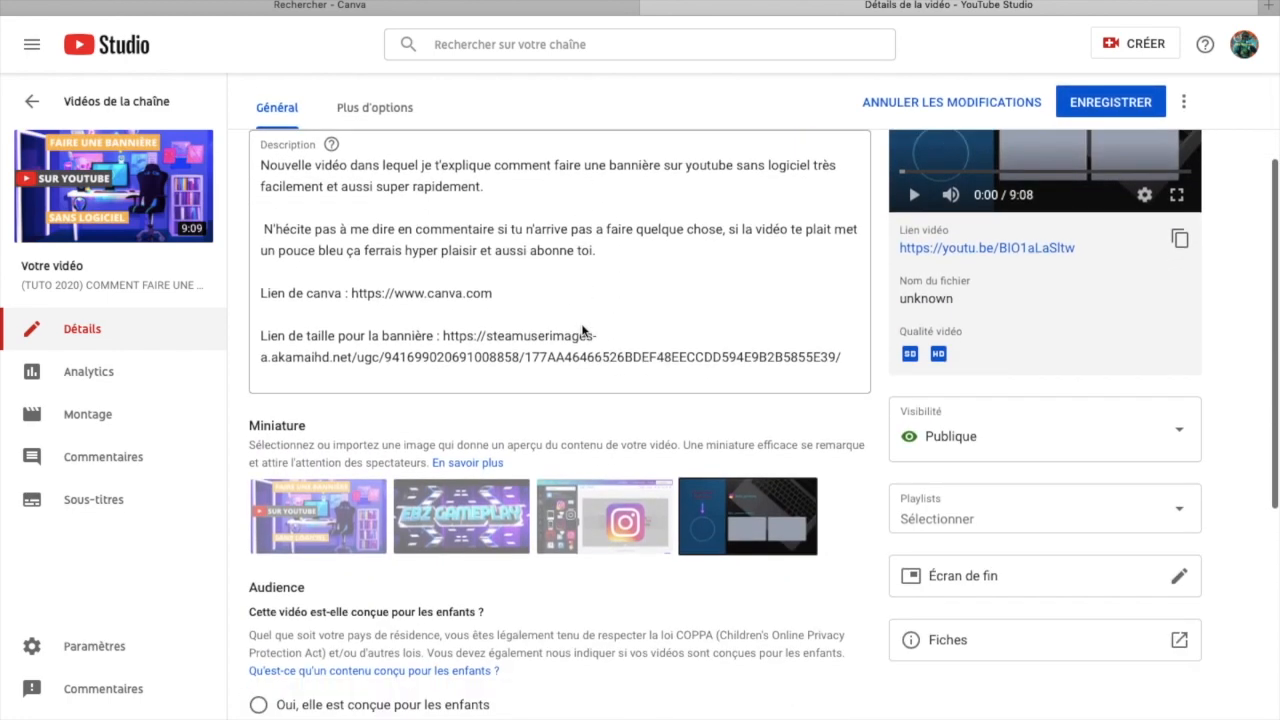
{"action": "scroll", "coordinate": [700, 630], "scroll_direction": "up", "scroll_amount": 3}
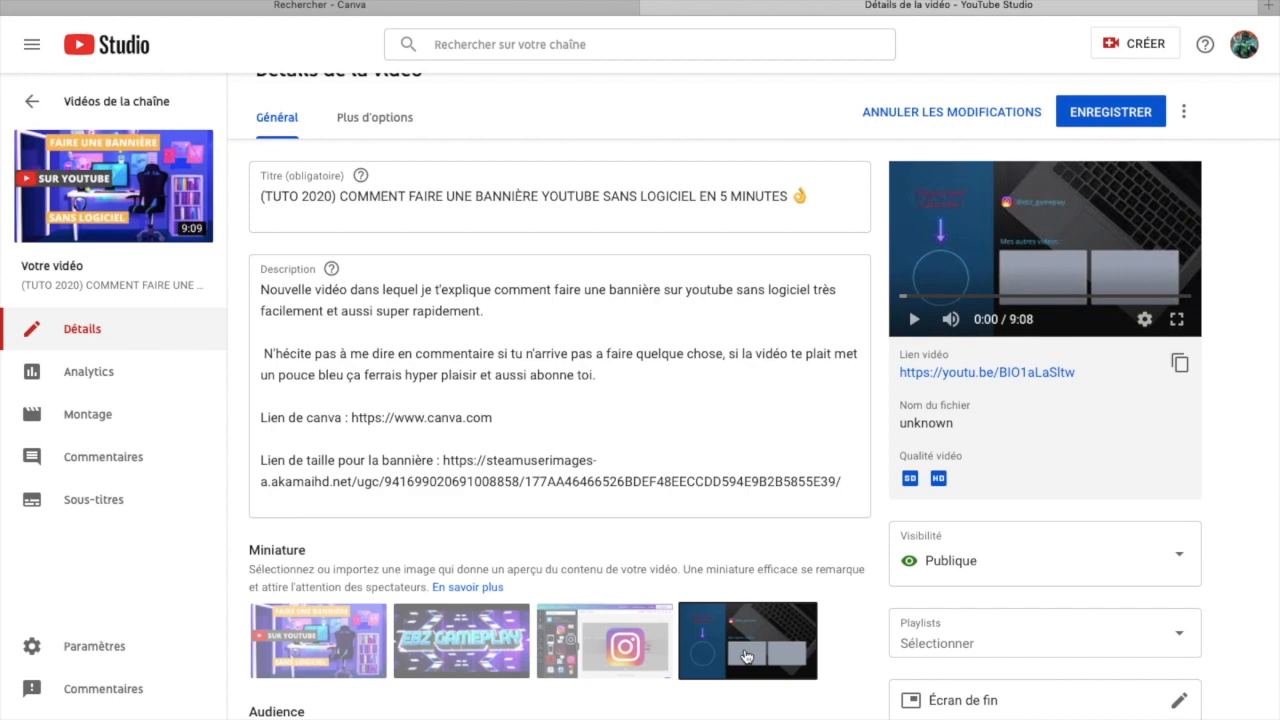
{"action": "scroll", "coordinate": [745, 656], "scroll_direction": "down", "scroll_amount": 3}
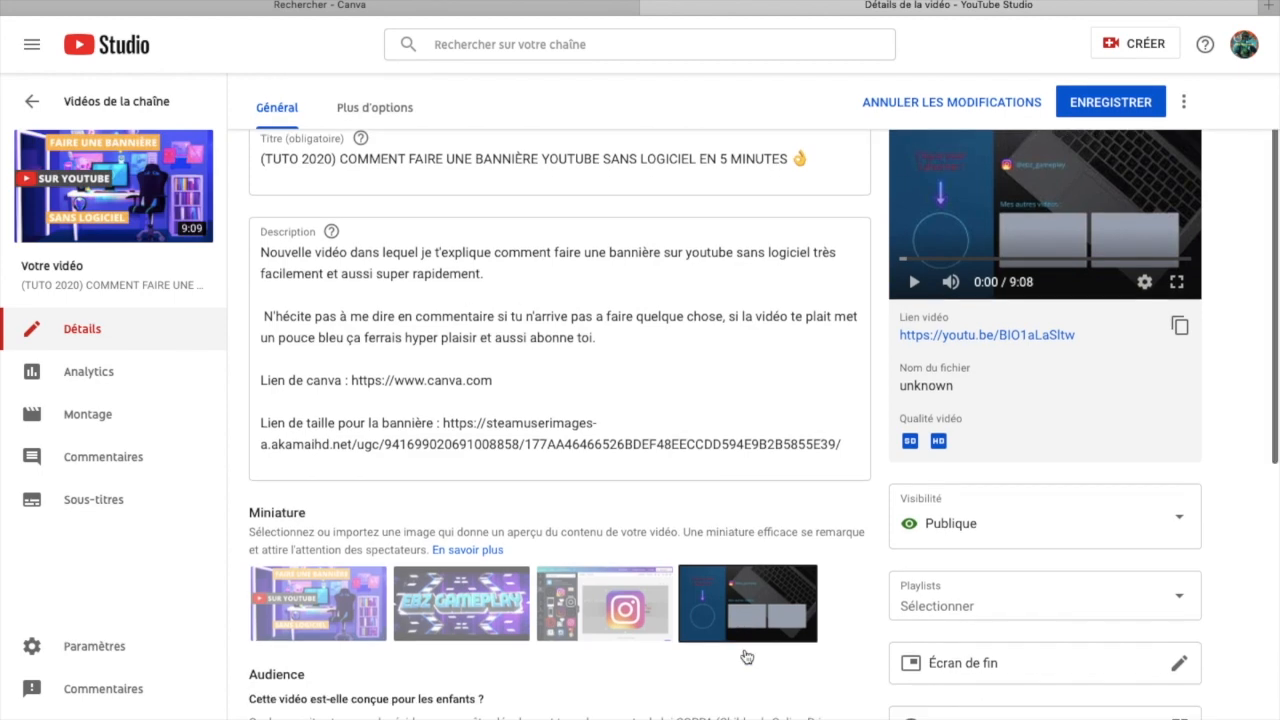
{"action": "scroll", "coordinate": [745, 656], "scroll_direction": "up", "scroll_amount": 4}
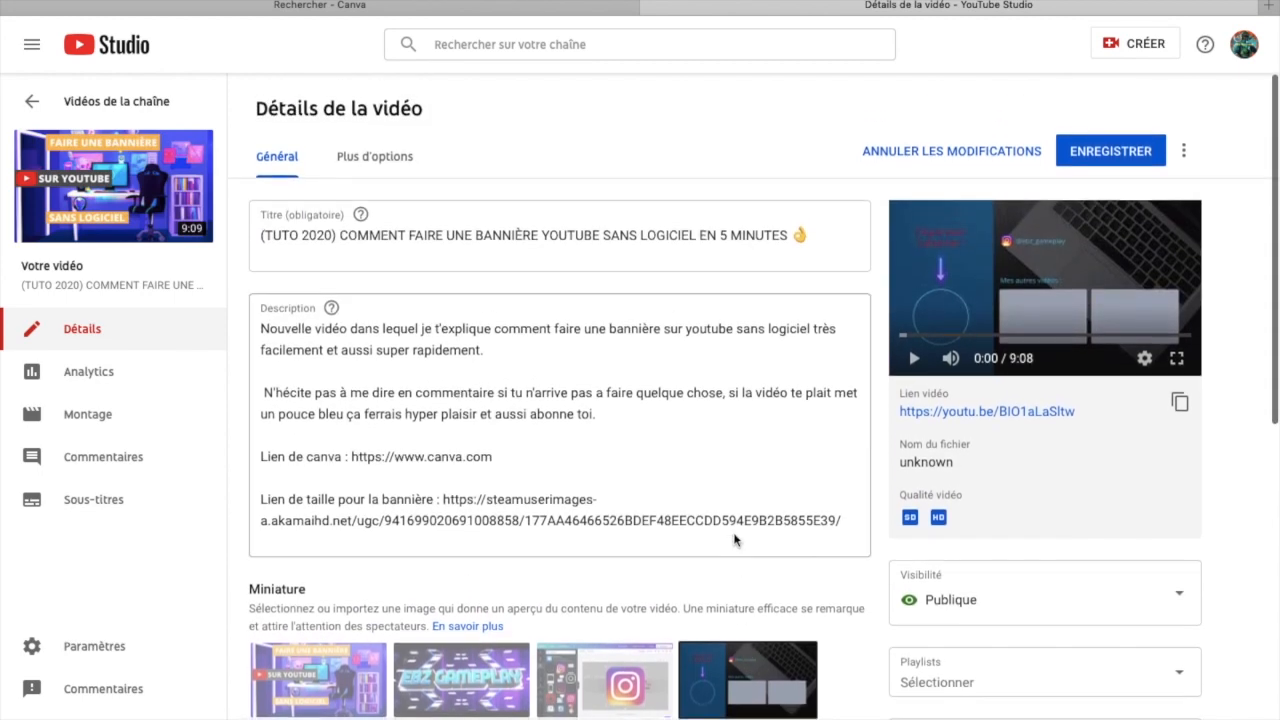
{"action": "scroll", "coordinate": [737, 560], "scroll_direction": "down", "scroll_amount": 2}
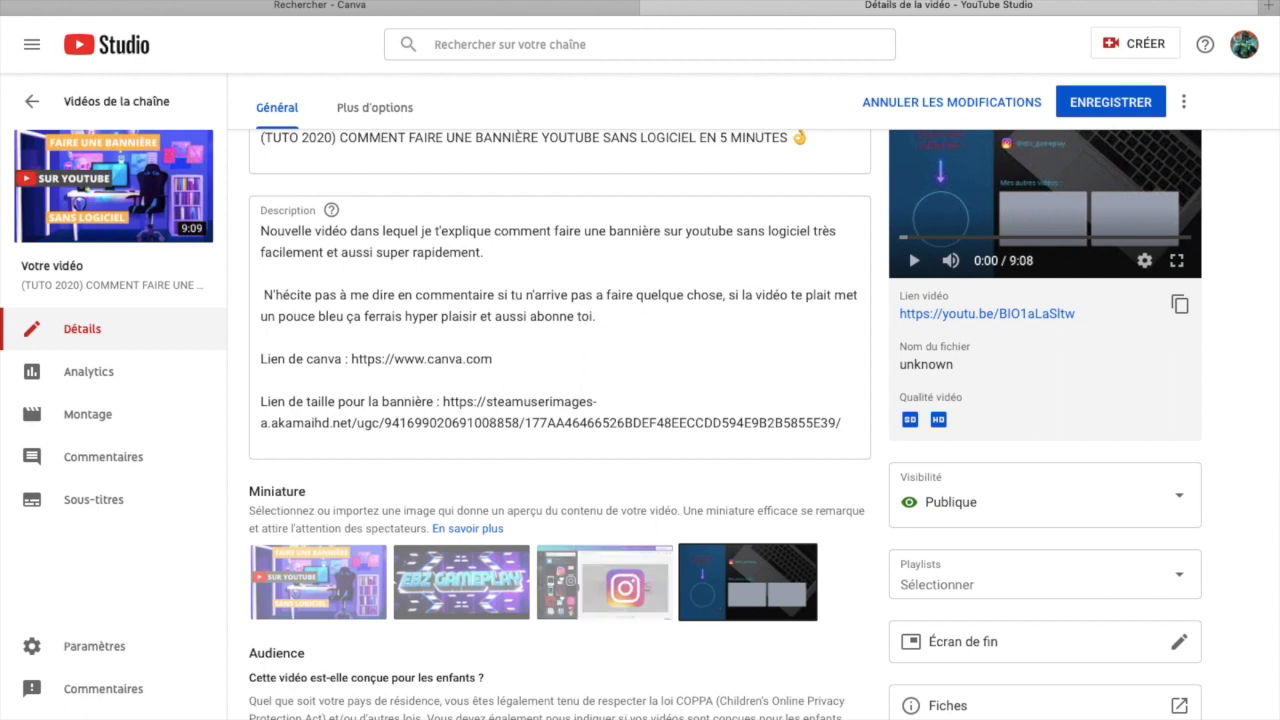
{"action": "scroll", "coordinate": [924, 400], "scroll_direction": "up", "scroll_amount": 2}
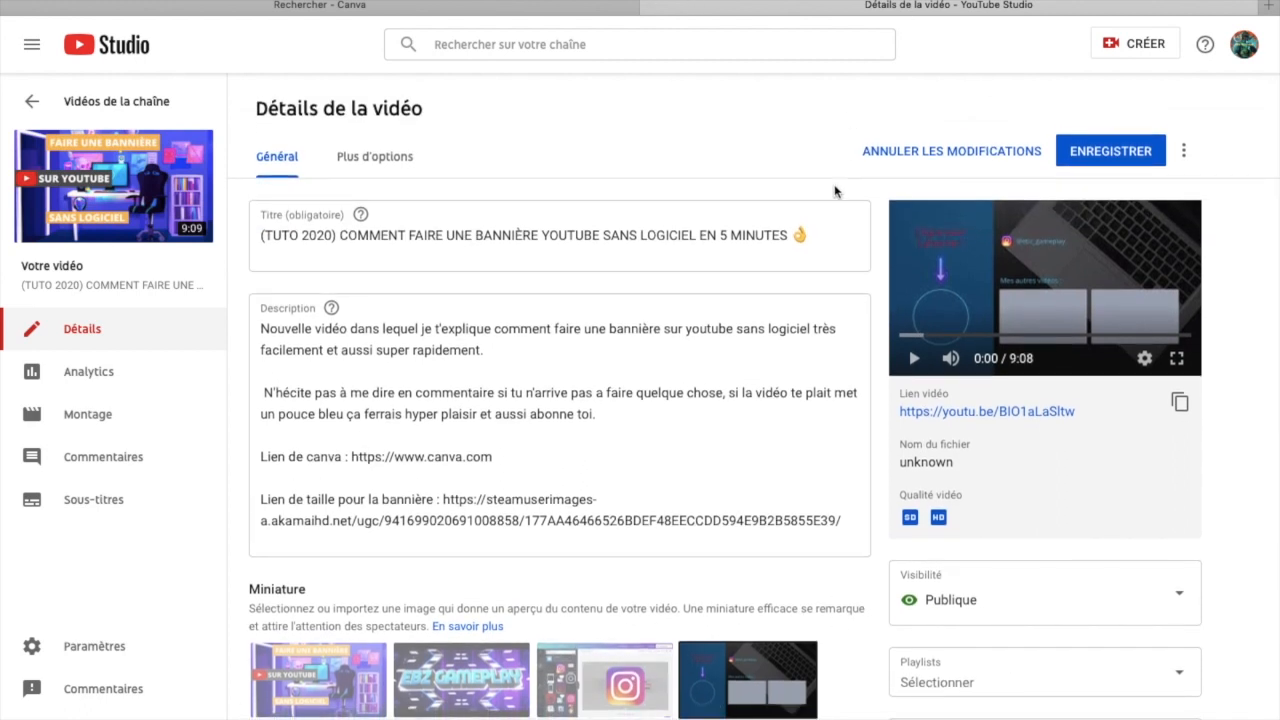
{"action": "left_click", "coordinate": [1069, 153]}
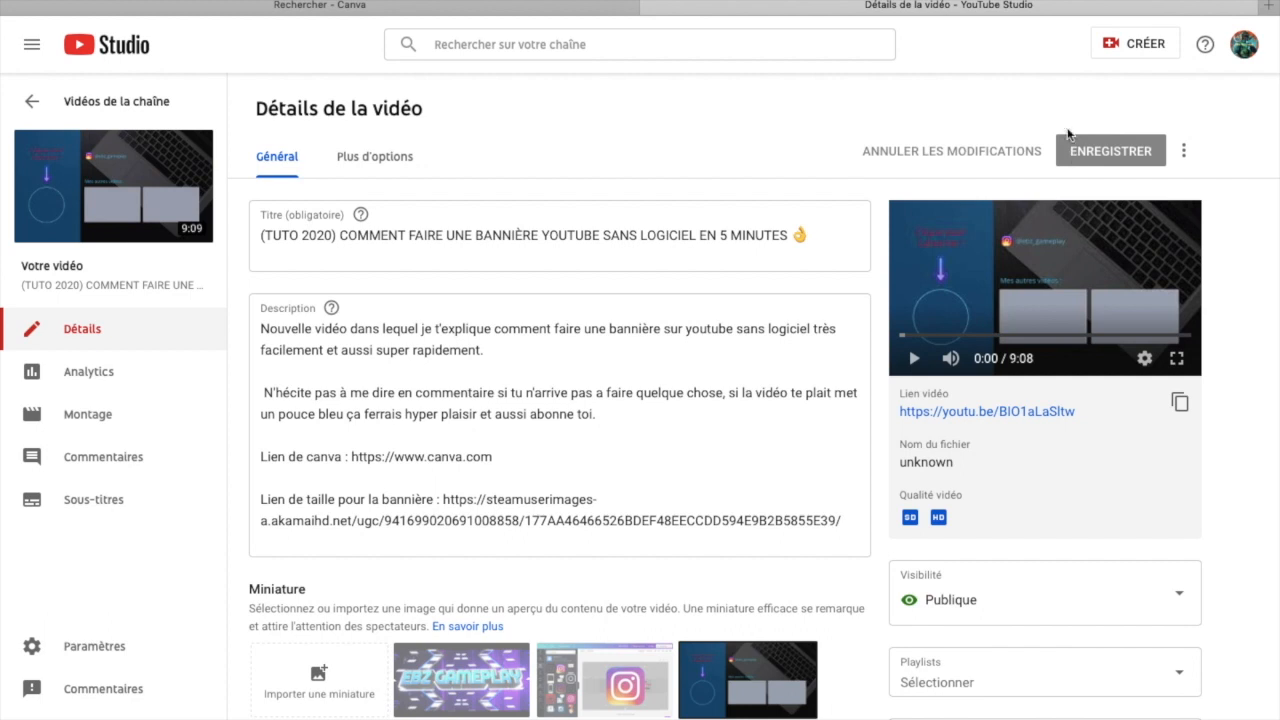
{"action": "mouse_move", "coordinate": [1062, 3]}
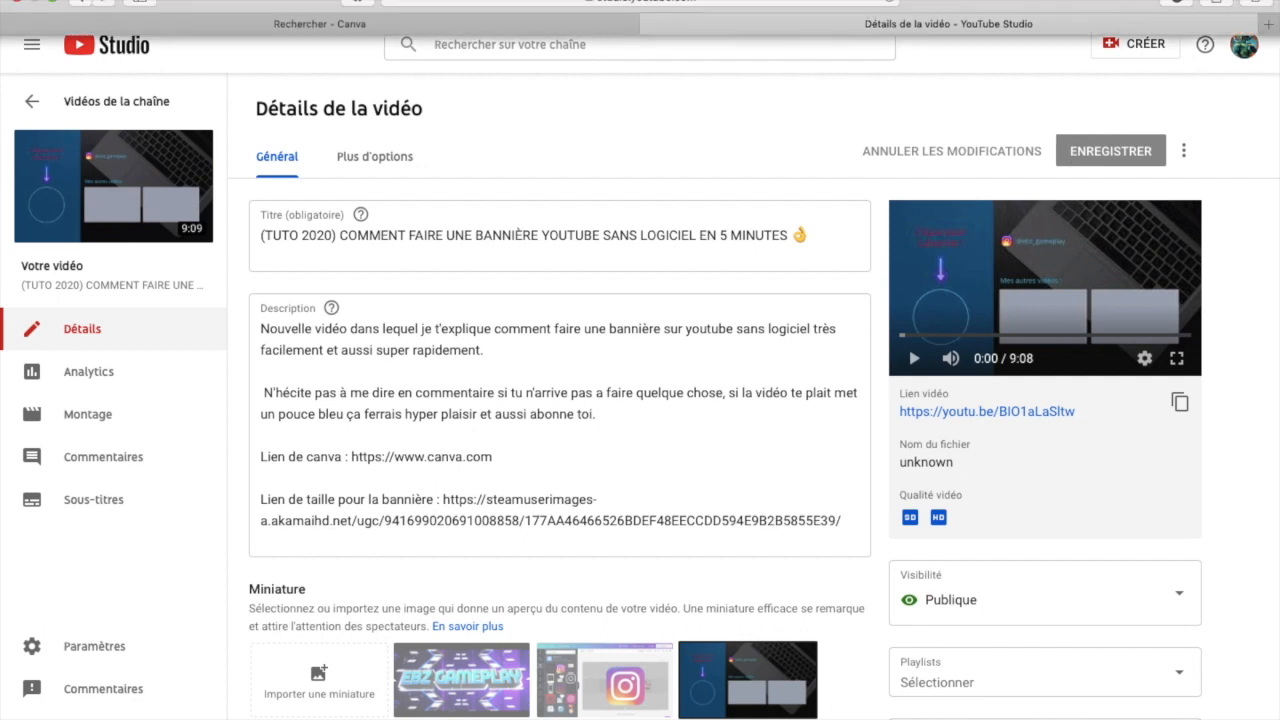